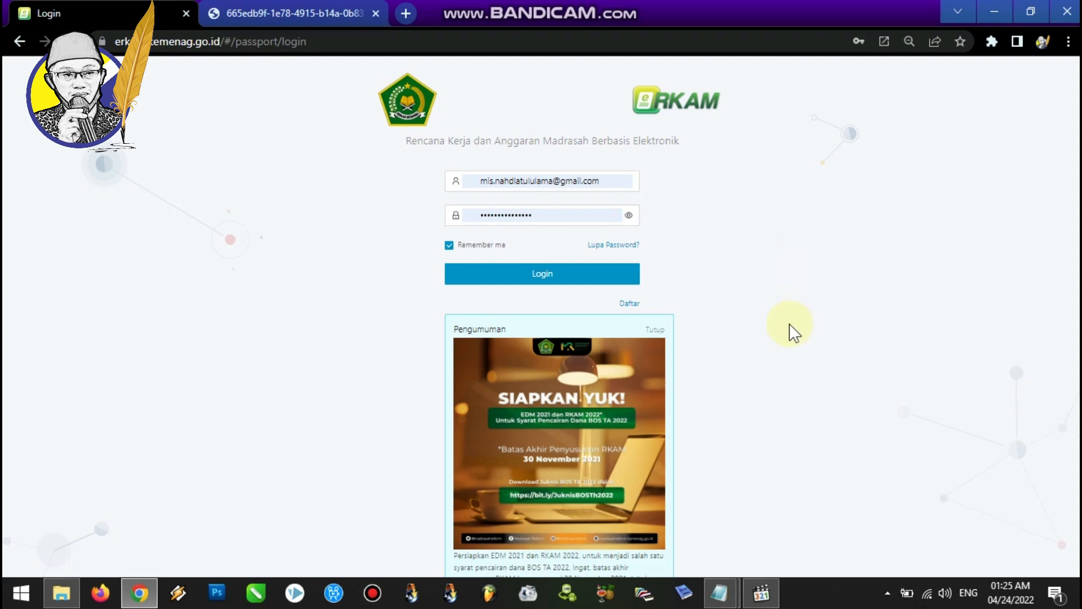
# Open the notes document and review the overview of realization stages and the part I revenue input steps.
pyautogui.click(721, 593)
pyautogui.click(749, 532)
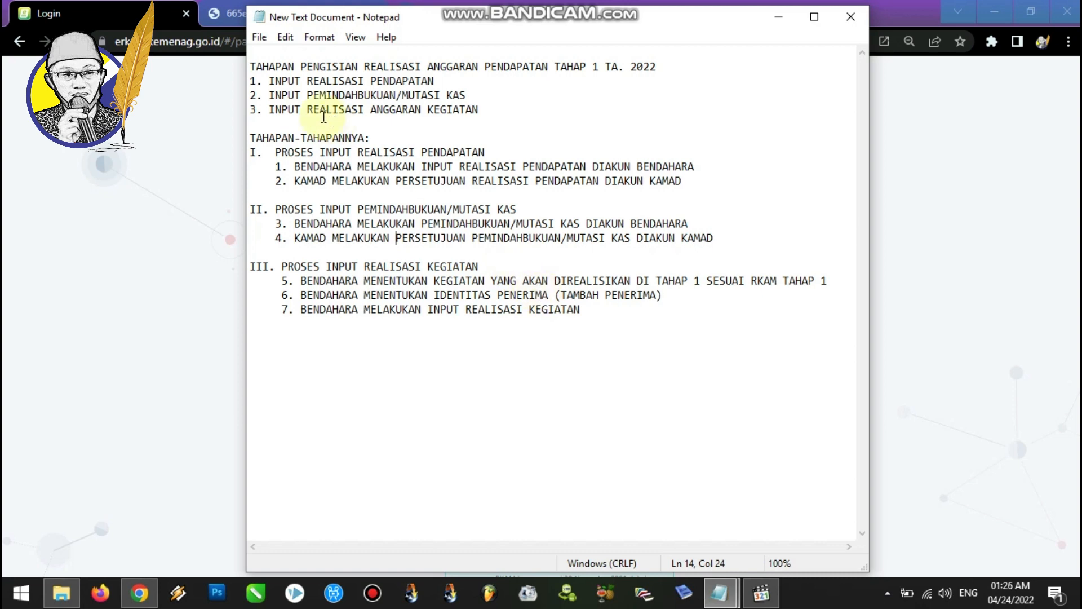
pyautogui.moveTo(251, 81); pyautogui.dragTo(434, 82)
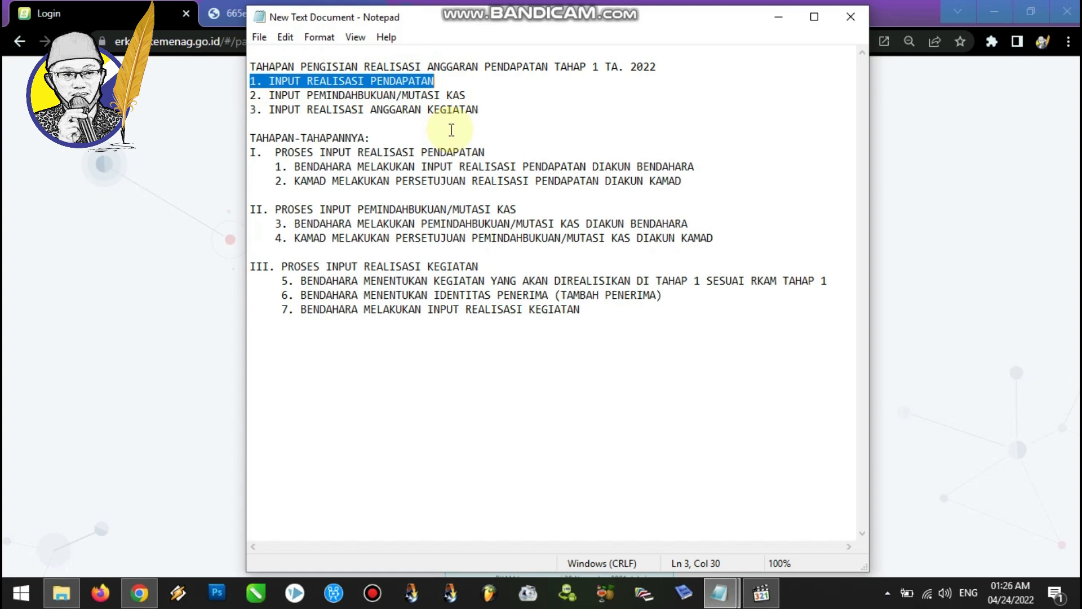
pyautogui.moveTo(250, 95); pyautogui.dragTo(474, 100)
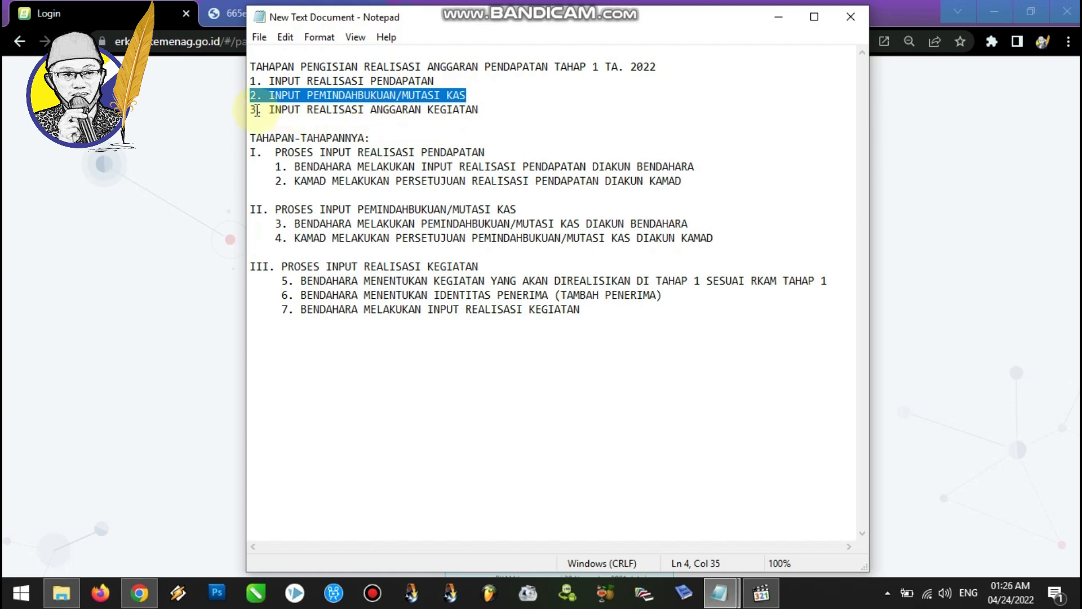
pyautogui.moveTo(250, 110); pyautogui.dragTo(493, 110)
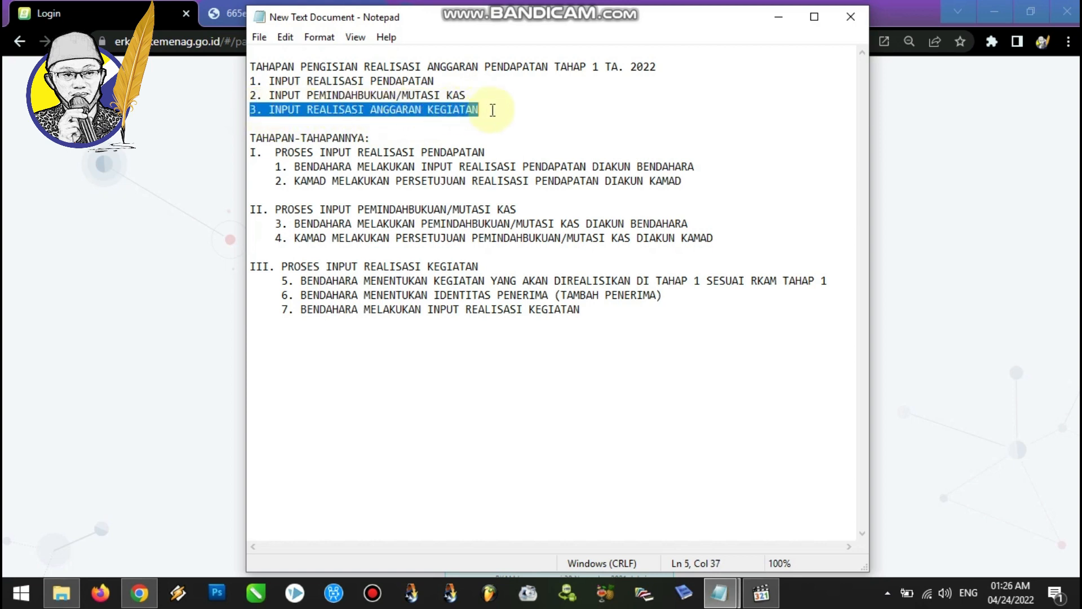
pyautogui.click(434, 134)
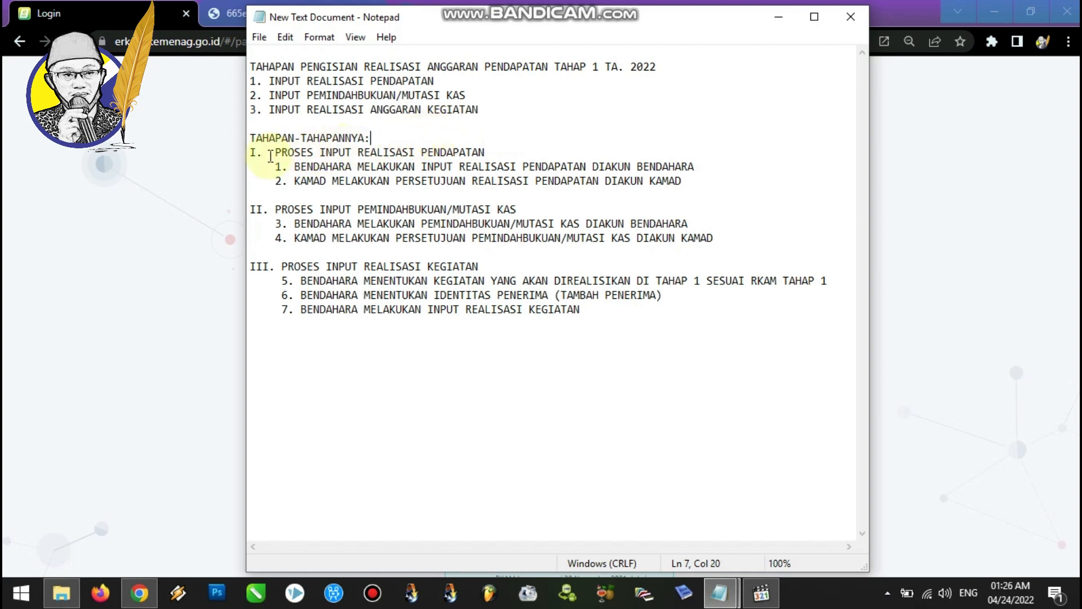
pyautogui.moveTo(278, 153); pyautogui.dragTo(489, 152)
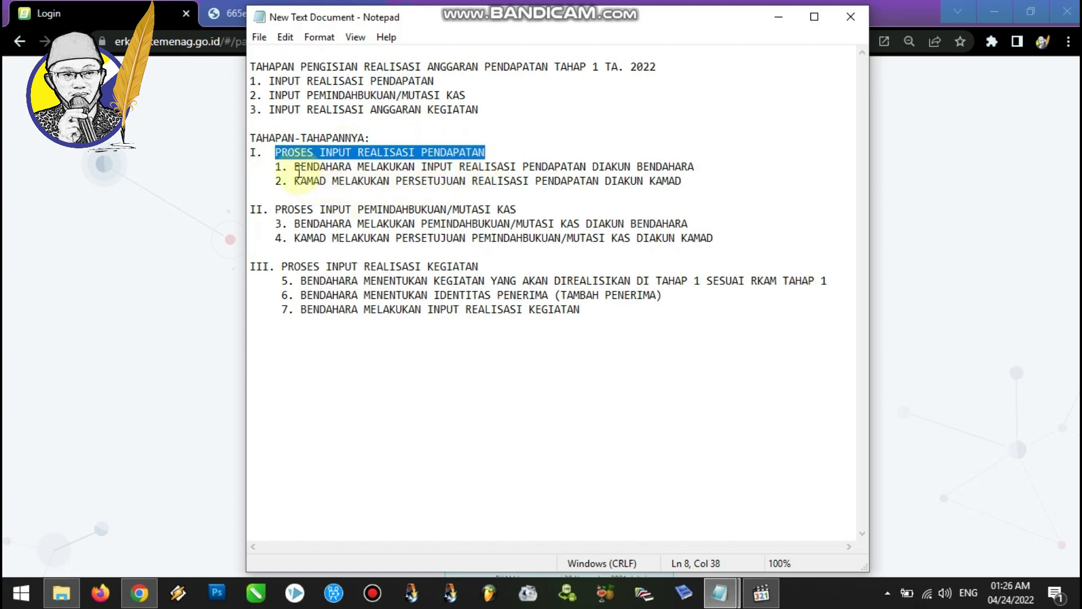
pyautogui.moveTo(295, 167); pyautogui.dragTo(698, 165)
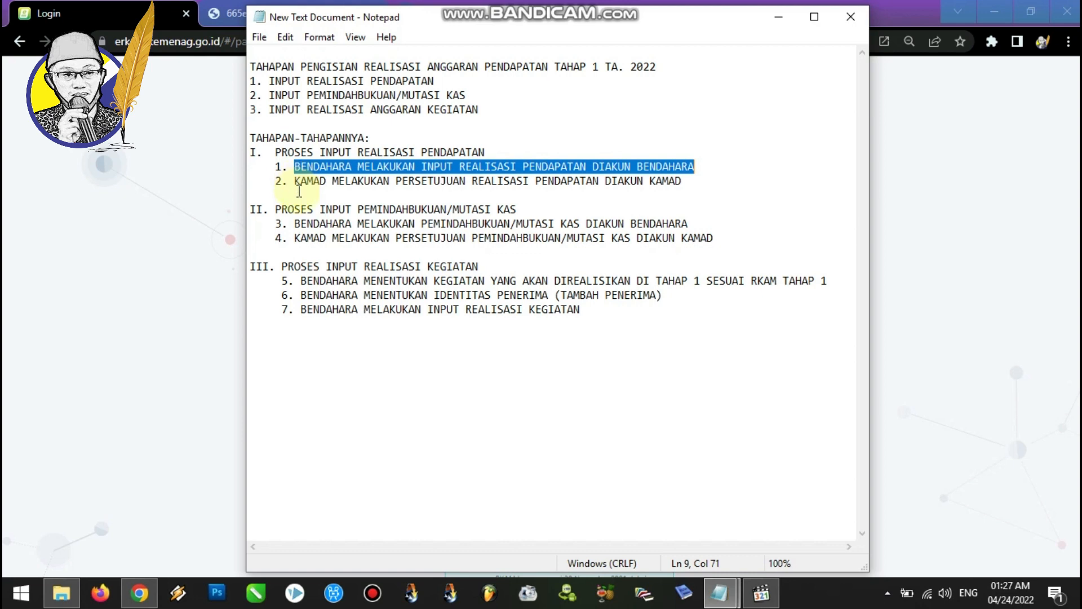
pyautogui.moveTo(397, 180); pyautogui.dragTo(569, 181)
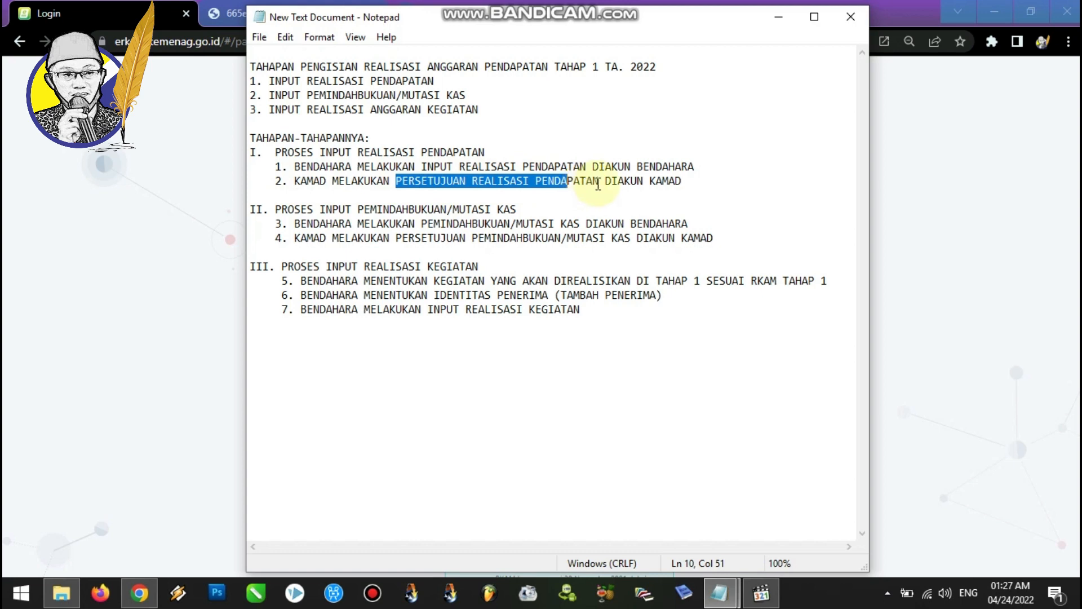
pyautogui.moveTo(605, 181); pyautogui.dragTo(696, 184)
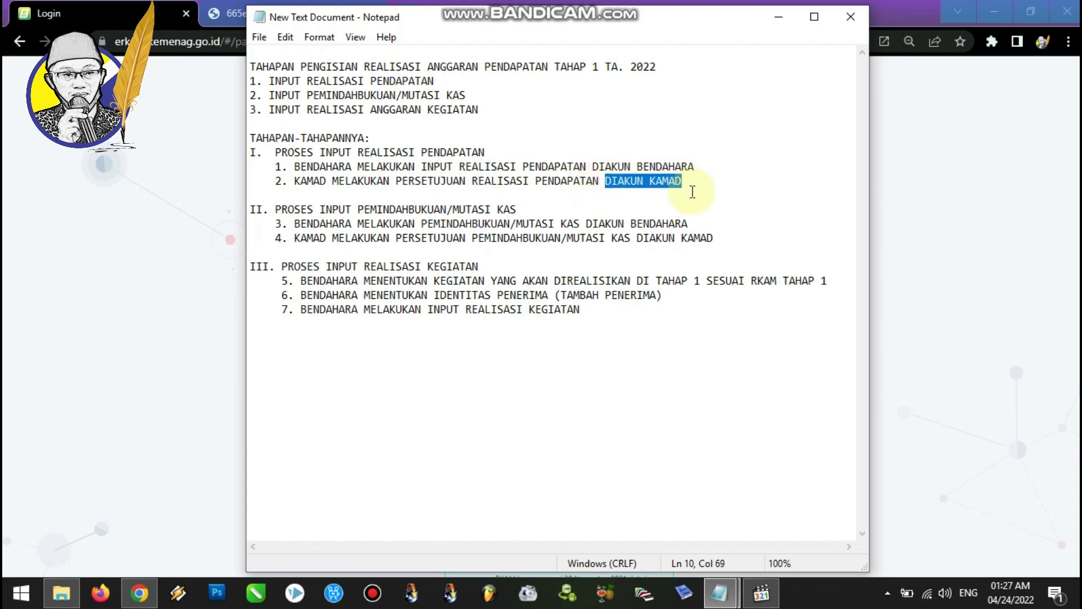
pyautogui.click(542, 182)
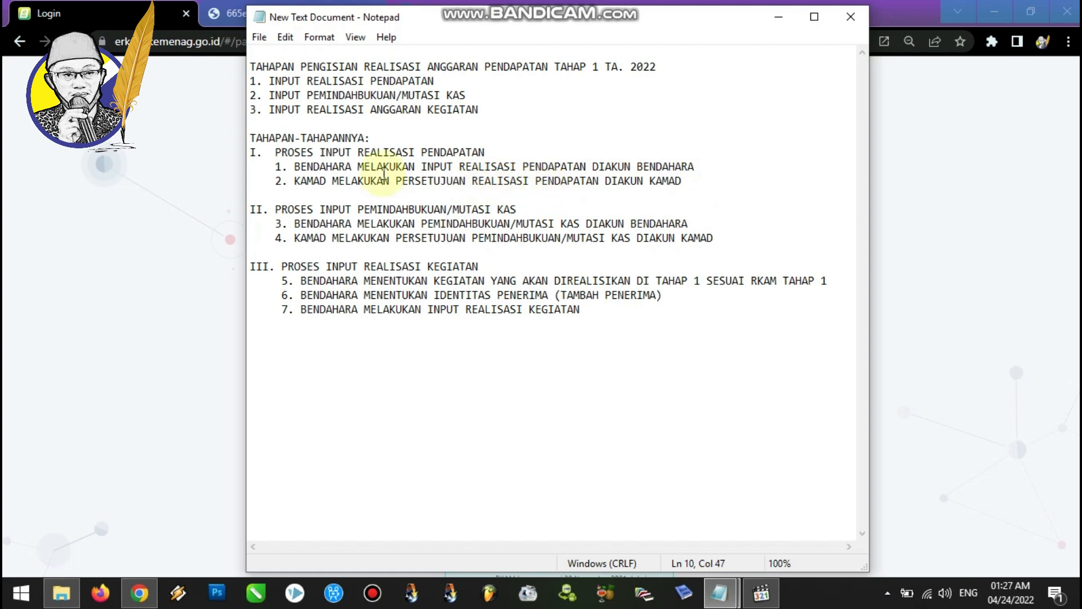
pyautogui.click(483, 152)
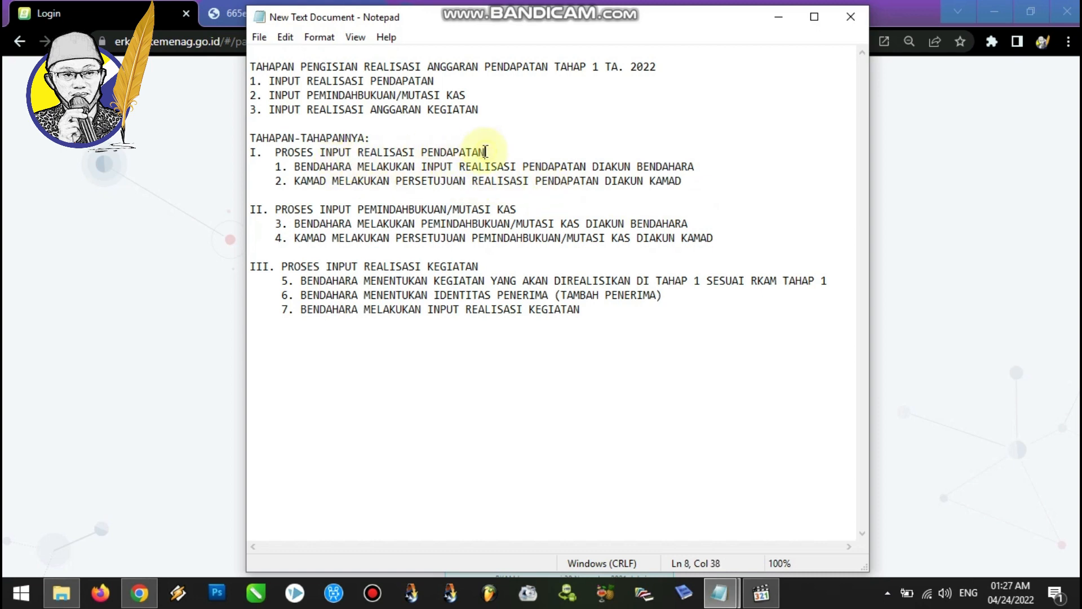
# Review the part II steps for book transfer/cash mutation input in the notes.
pyautogui.moveTo(275, 210); pyautogui.dragTo(533, 210)
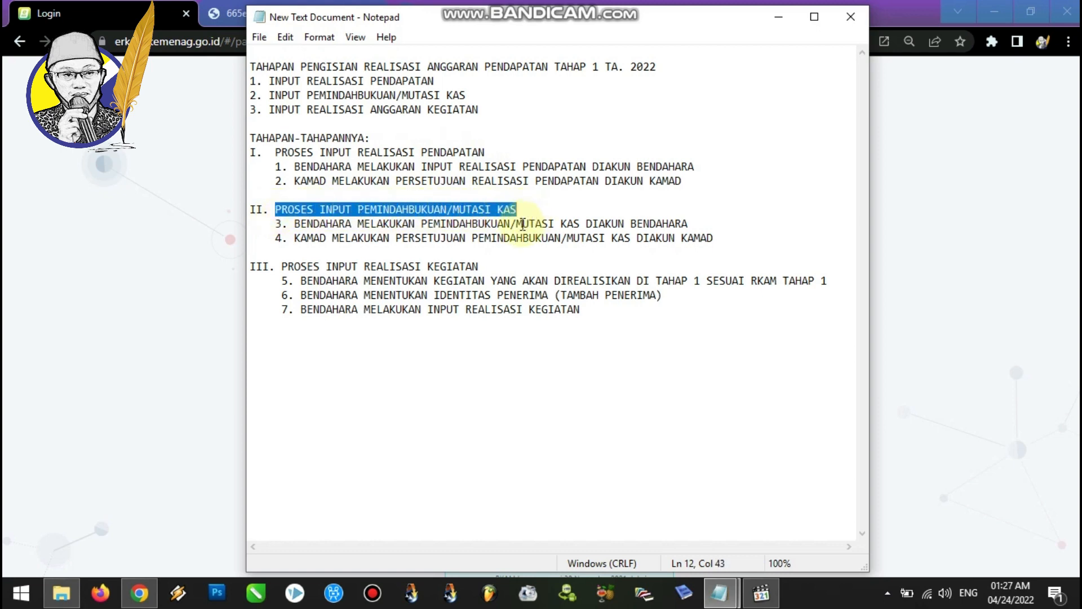
pyautogui.click(313, 224)
pyautogui.click(294, 224)
pyautogui.moveTo(294, 224); pyautogui.dragTo(687, 225)
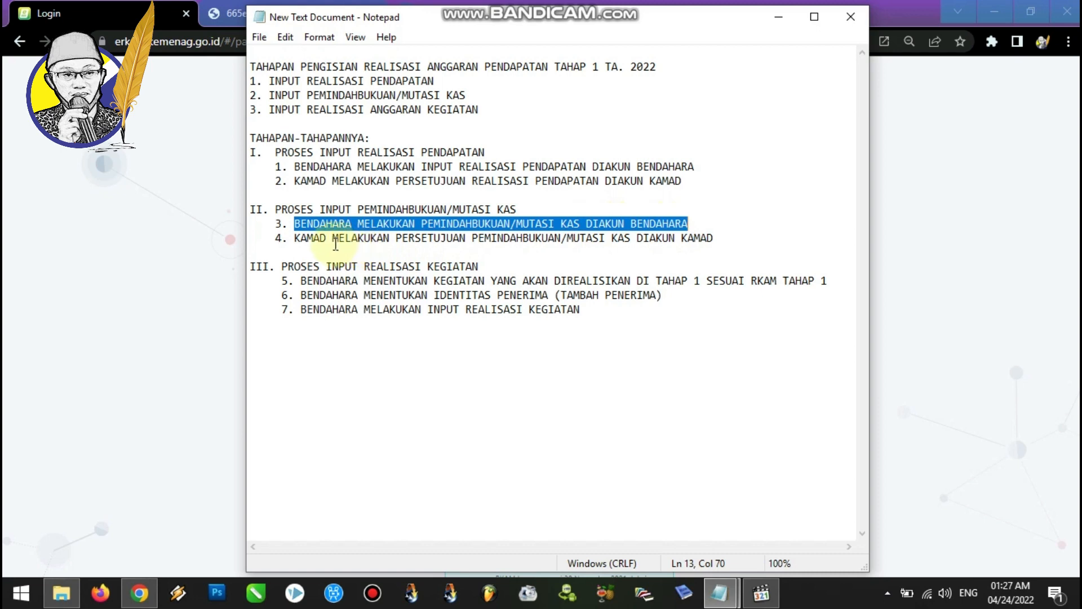
pyautogui.click(277, 153)
pyautogui.moveTo(285, 153); pyautogui.dragTo(500, 152)
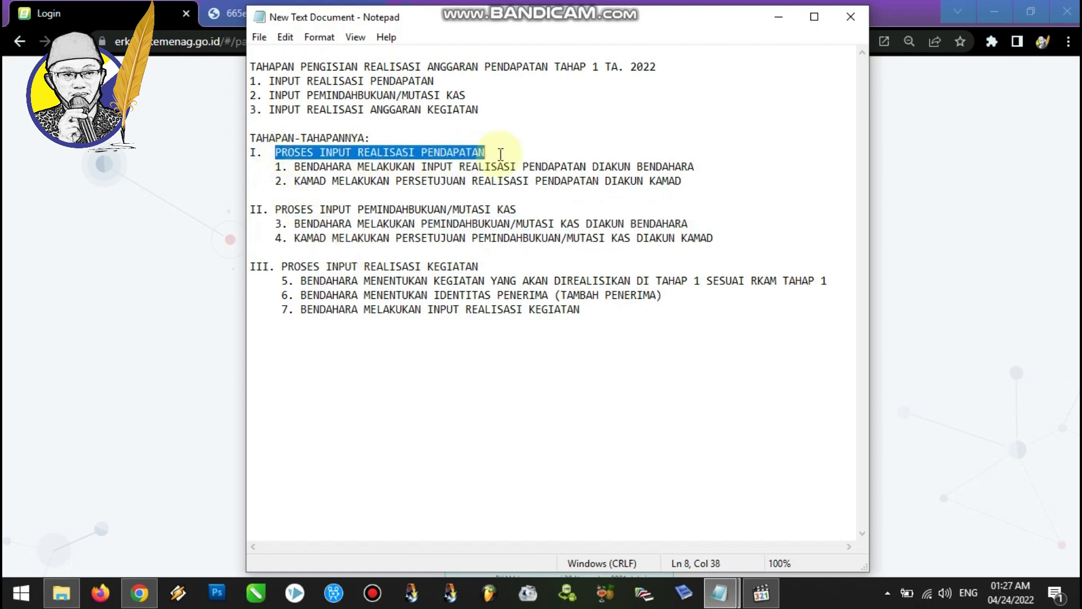
pyautogui.moveTo(297, 240); pyautogui.dragTo(712, 247)
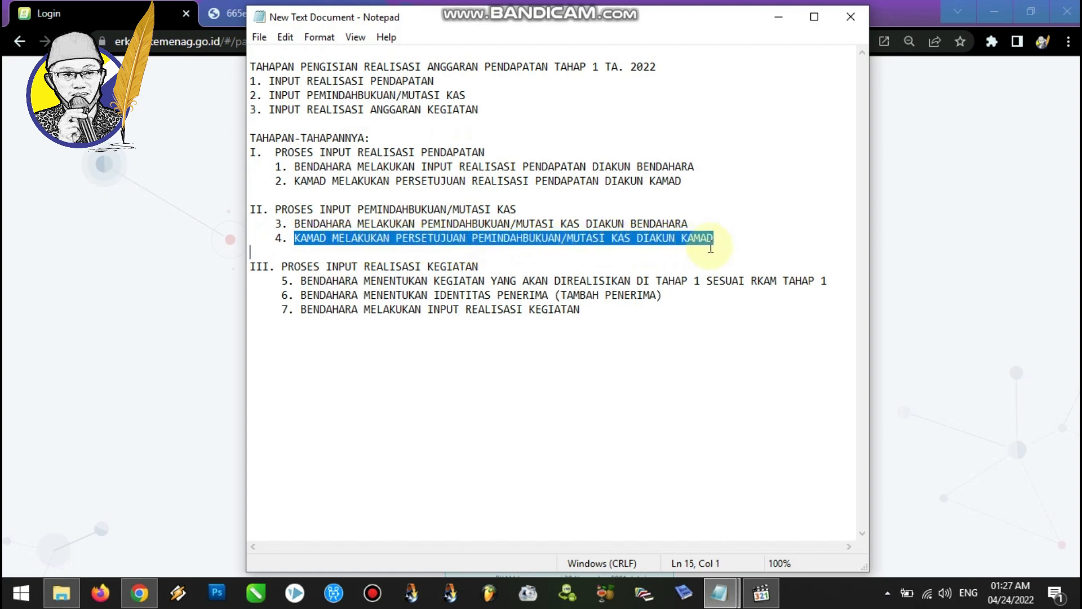
pyautogui.click(623, 251)
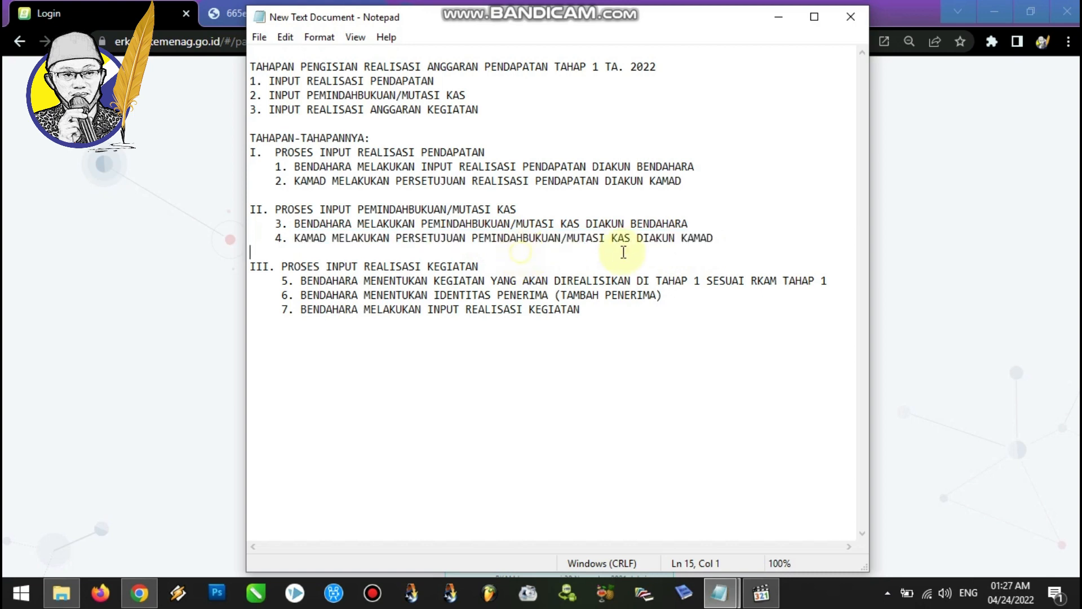
pyautogui.moveTo(713, 238); pyautogui.dragTo(251, 139)
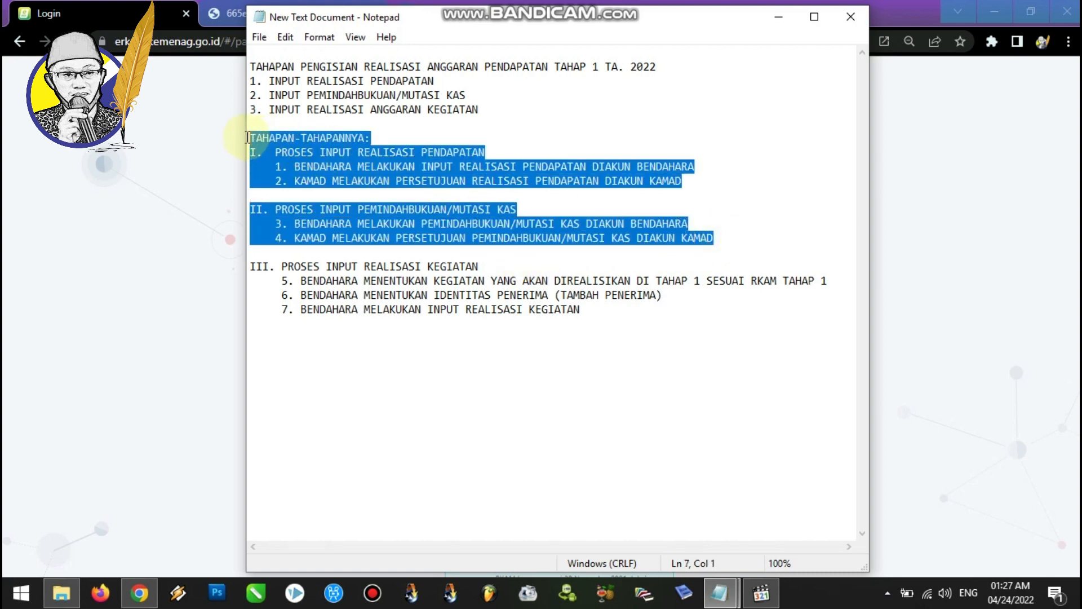
# Review the part III steps for activity realization input in the notes.
pyautogui.click(283, 266)
pyautogui.moveTo(283, 266); pyautogui.dragTo(480, 267)
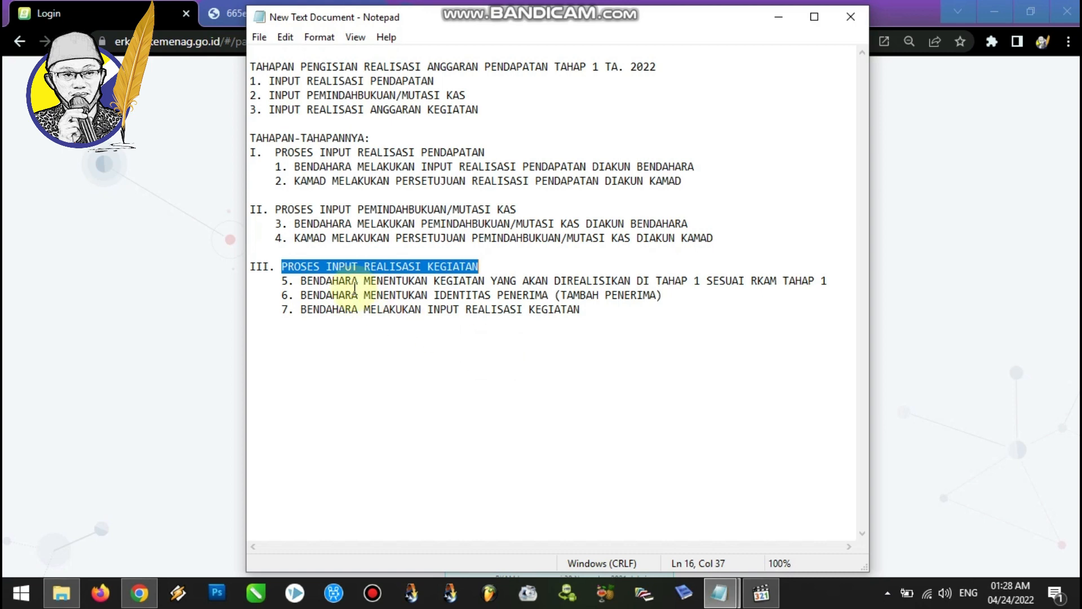
pyautogui.click(322, 284)
pyautogui.moveTo(302, 284); pyautogui.dragTo(846, 285)
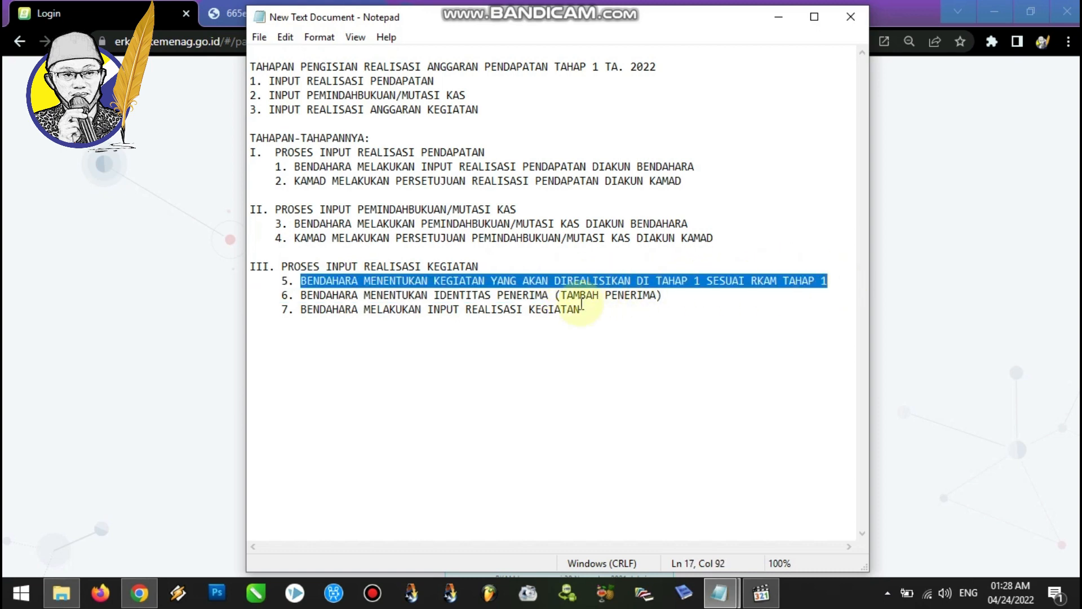
pyautogui.moveTo(301, 296); pyautogui.dragTo(664, 298)
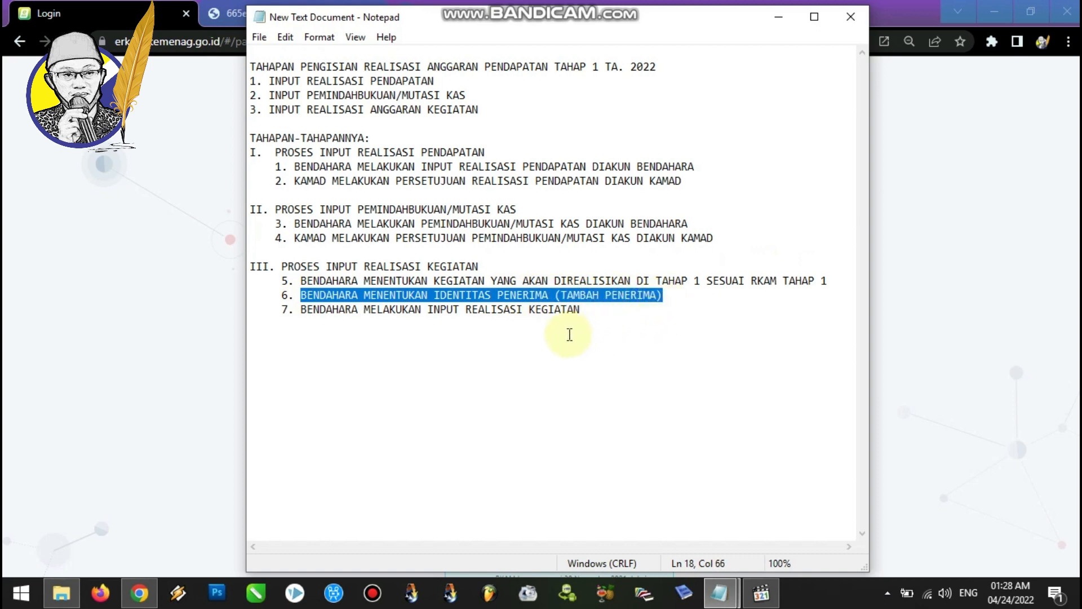
pyautogui.moveTo(302, 310); pyautogui.dragTo(588, 325)
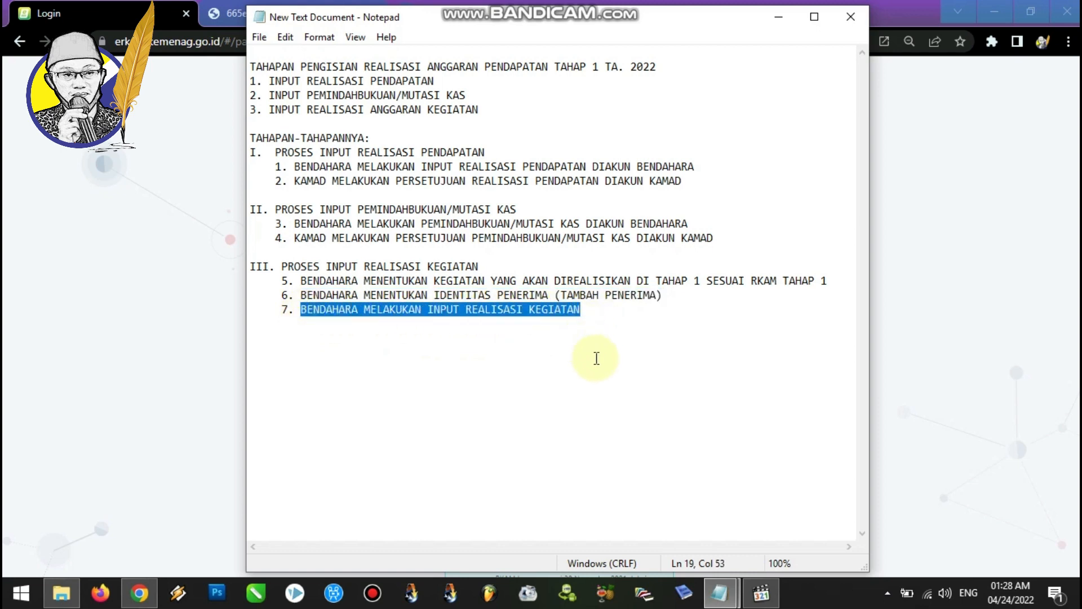
pyautogui.click(596, 311)
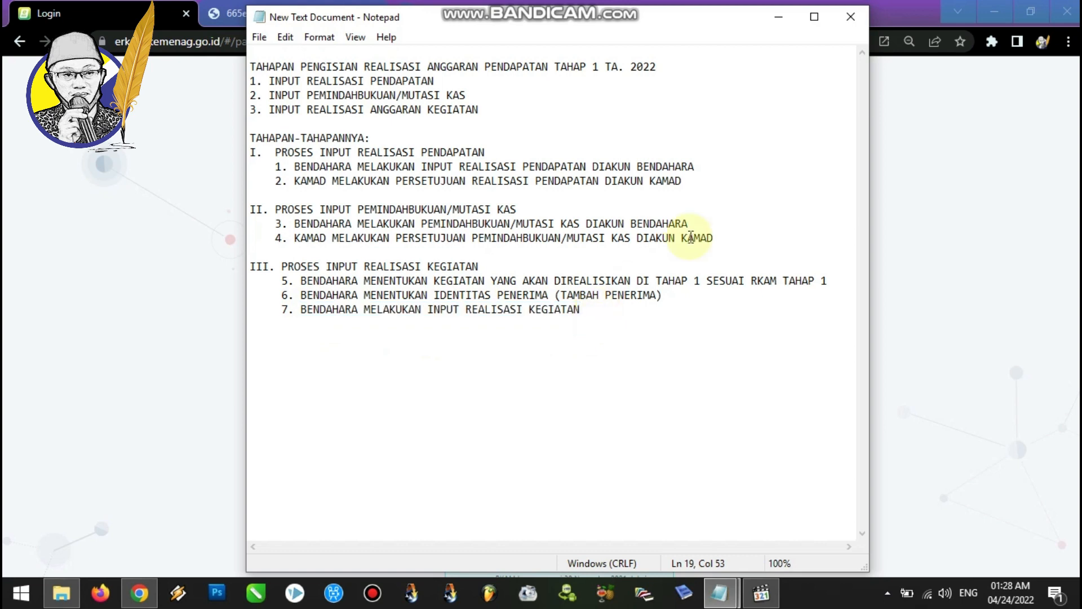
# Copy the madrasah account's e-mail from the second notes file into the eRKAM login username field and sign in.
pyautogui.click(777, 23)
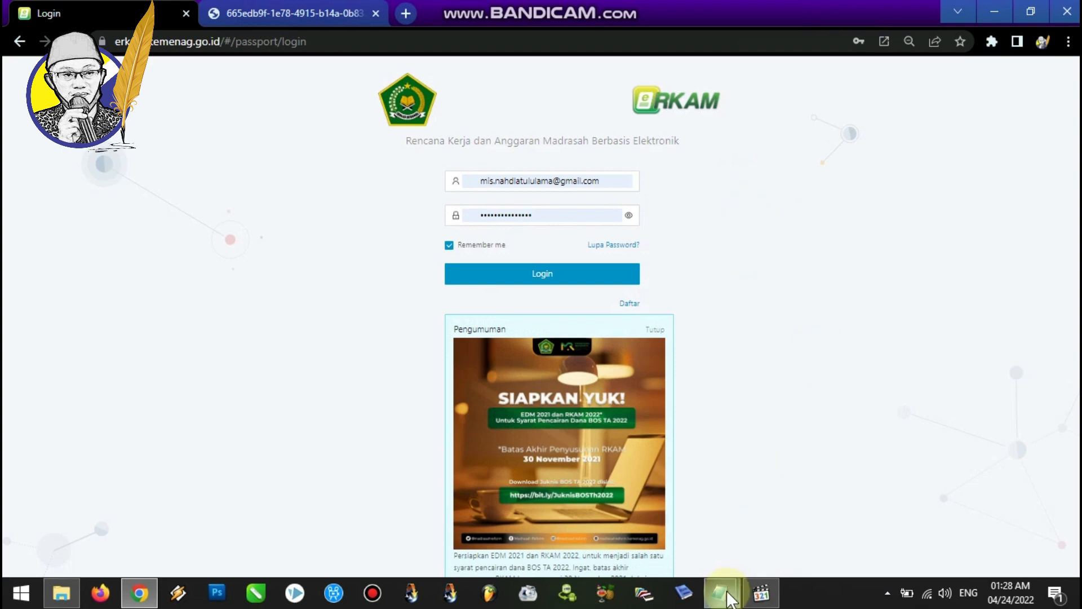
pyautogui.moveTo(717, 589)
pyautogui.click(702, 551)
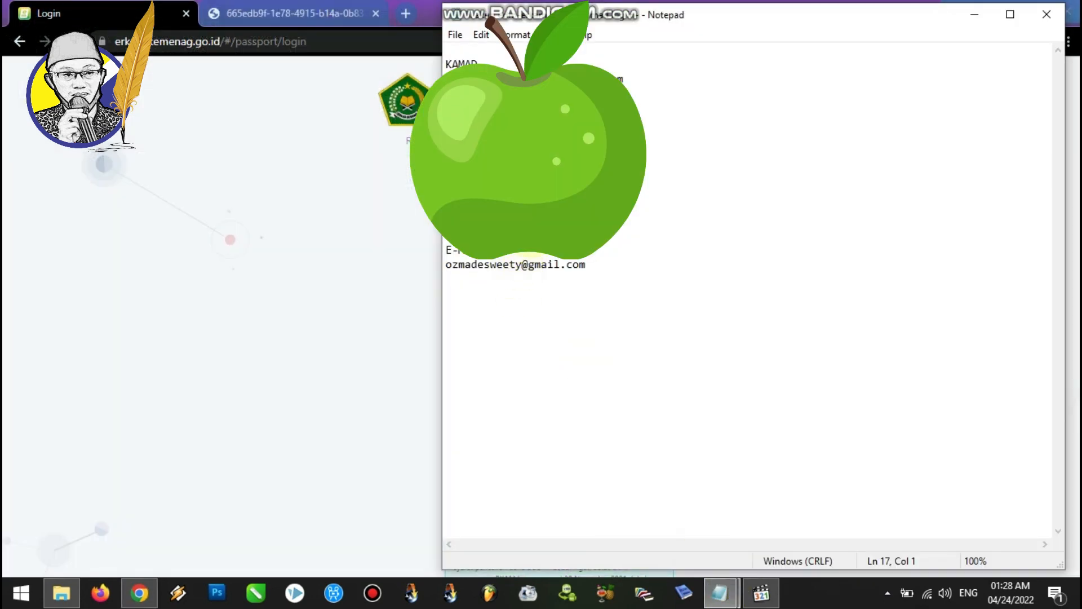
pyautogui.click(560, 150)
pyautogui.click(376, 193)
pyautogui.moveTo(618, 176); pyautogui.dragTo(459, 181)
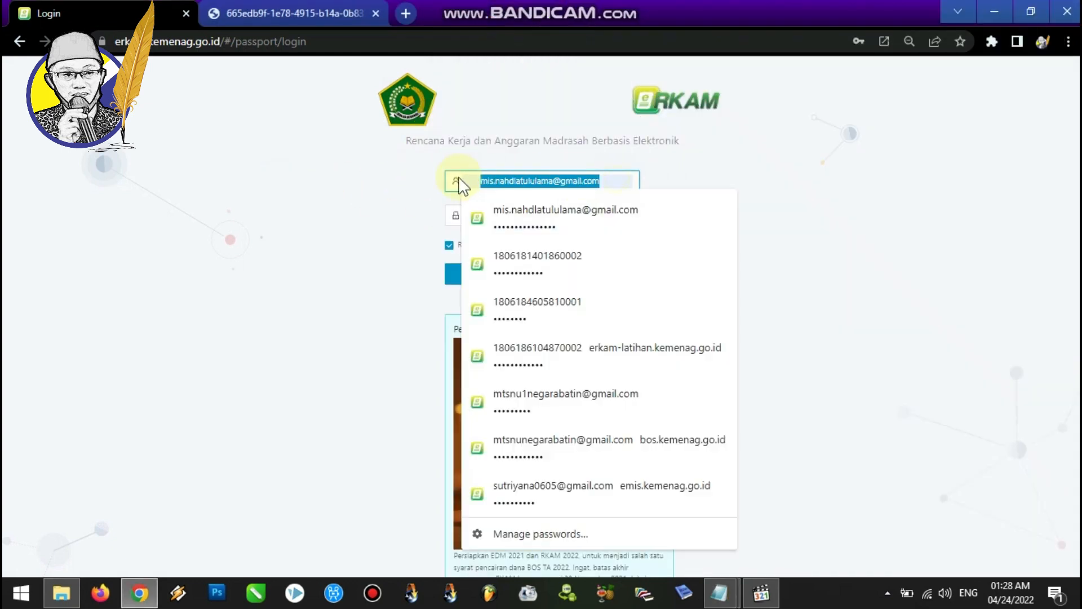
pyautogui.hotkey('ctrl', 'v')
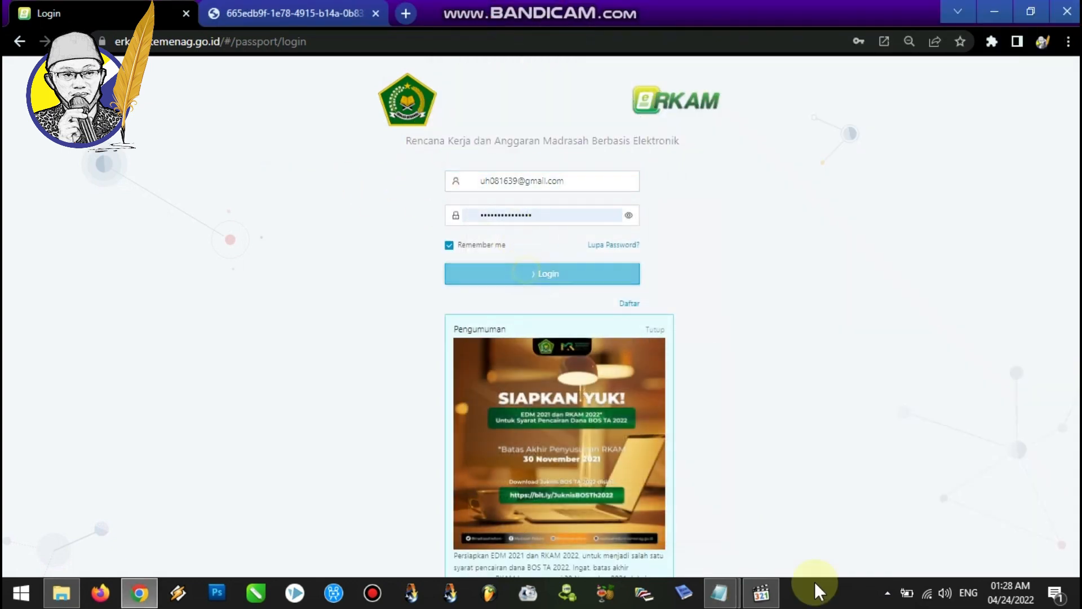
# Reopen the stage notes to review the part I revenue realization heading, then minimize them.
pyautogui.moveTo(725, 602)
pyautogui.click(783, 510)
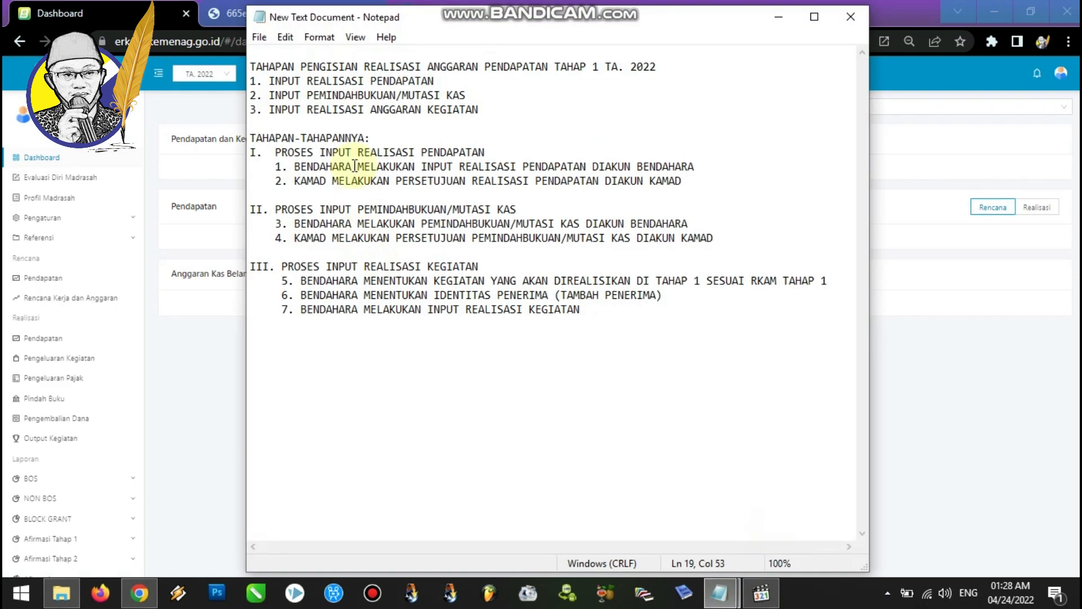
pyautogui.moveTo(275, 153); pyautogui.dragTo(486, 152)
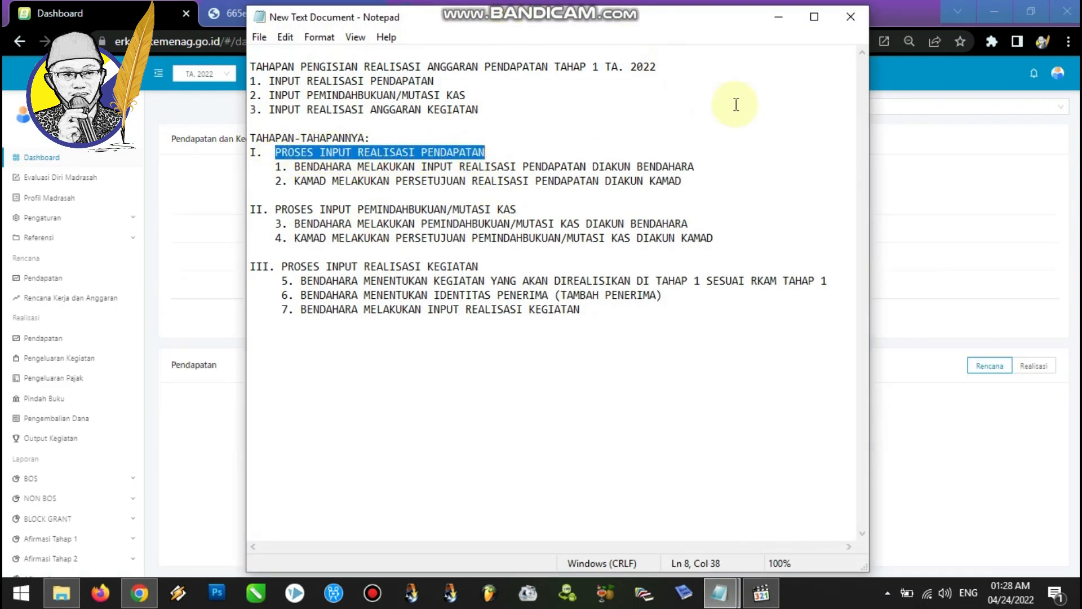
pyautogui.click(778, 17)
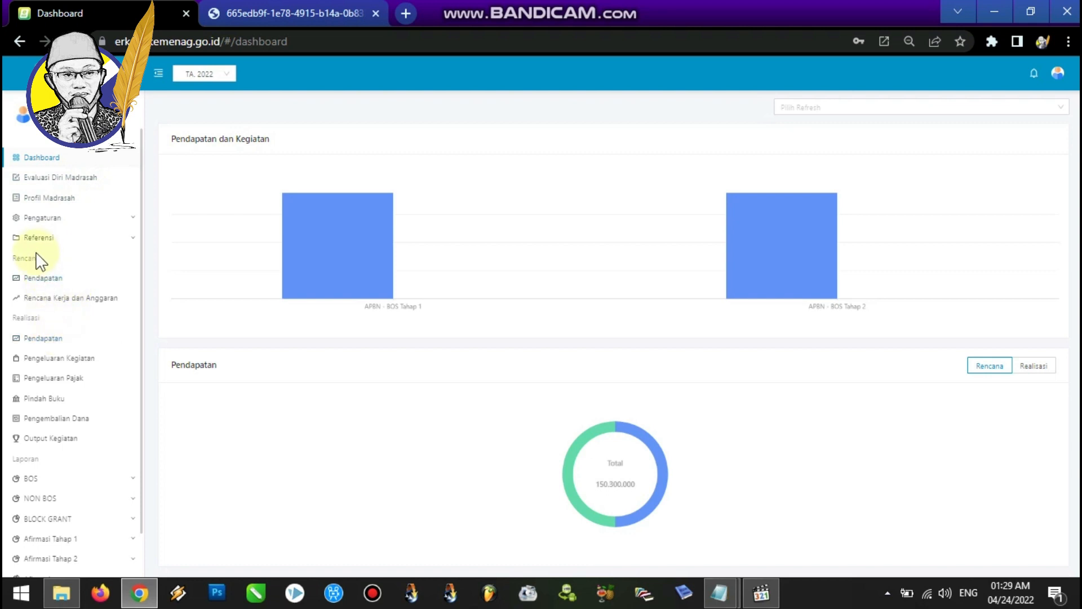
# Start a new revenue realization note with funding source APBN - BOS Tahap 1.
pyautogui.click(39, 338)
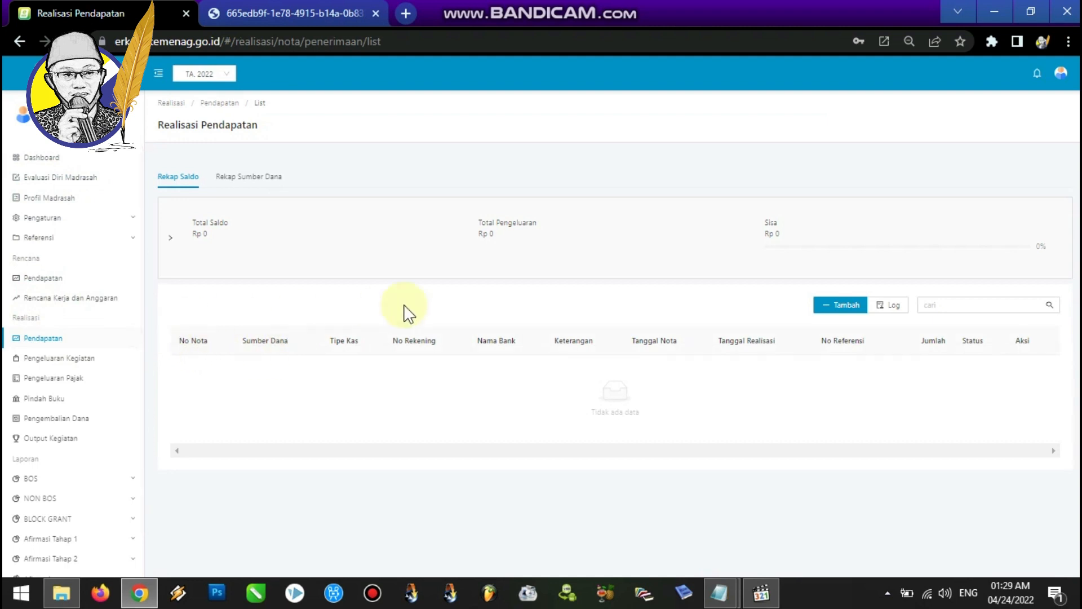
pyautogui.click(853, 307)
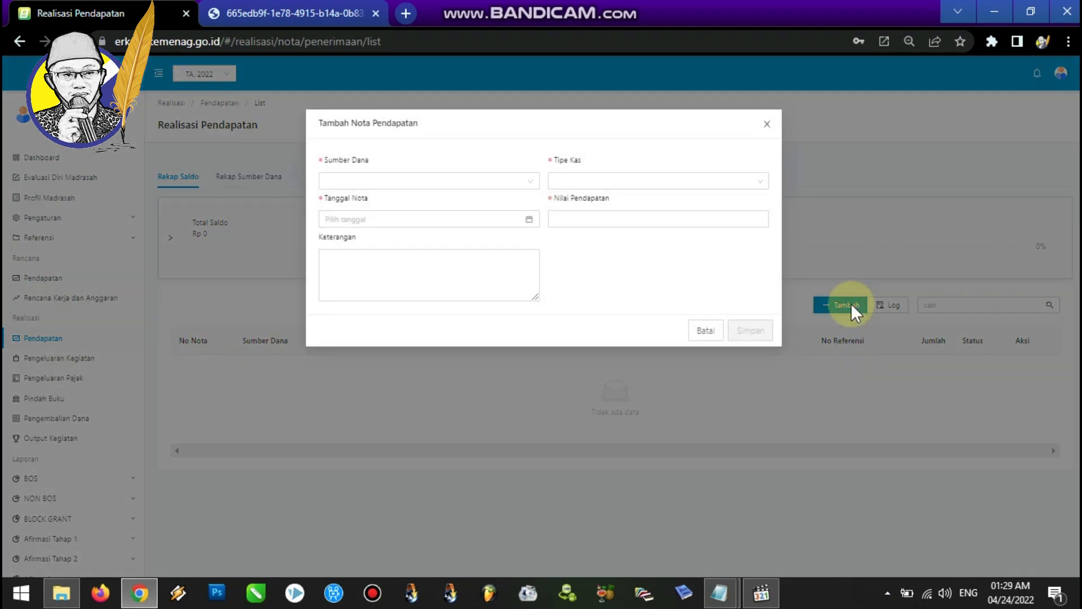
pyautogui.click(531, 180)
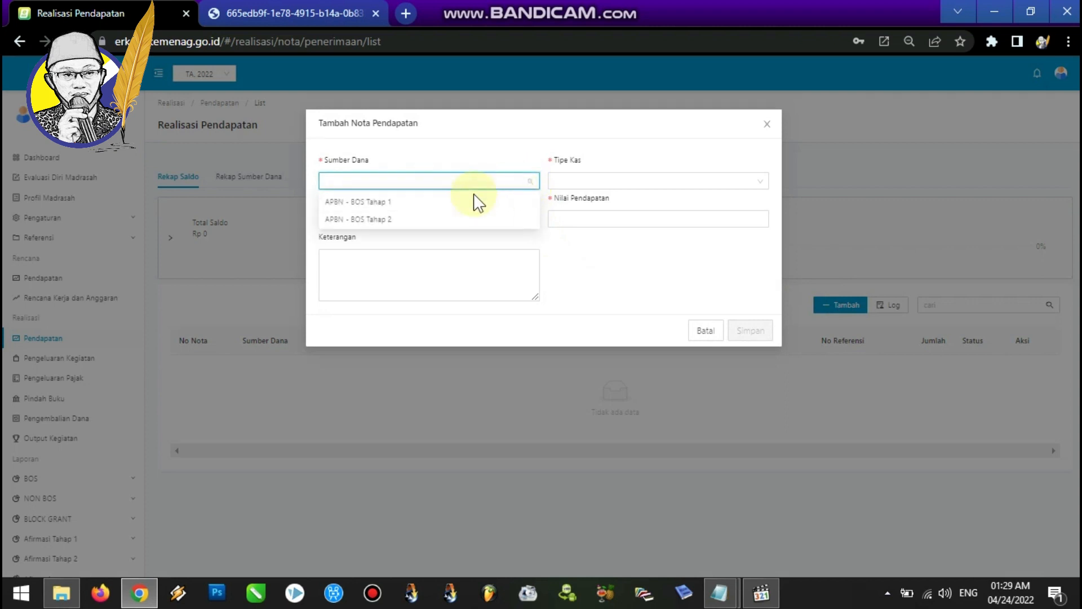
pyautogui.click(431, 203)
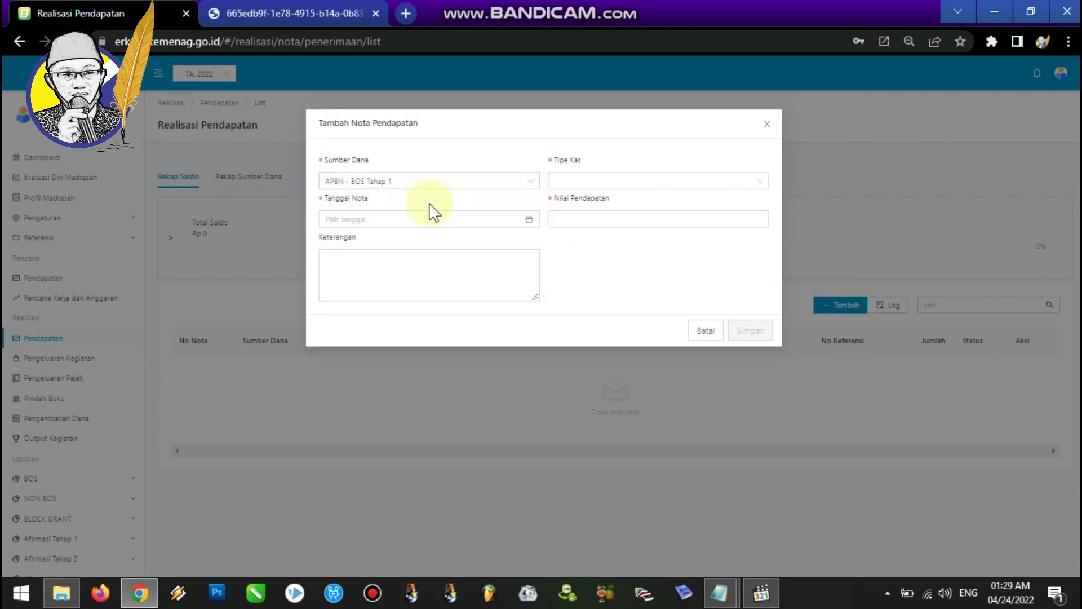
# Set the revenue note date to 11 April 2022 using the date picker.
pyautogui.click(530, 220)
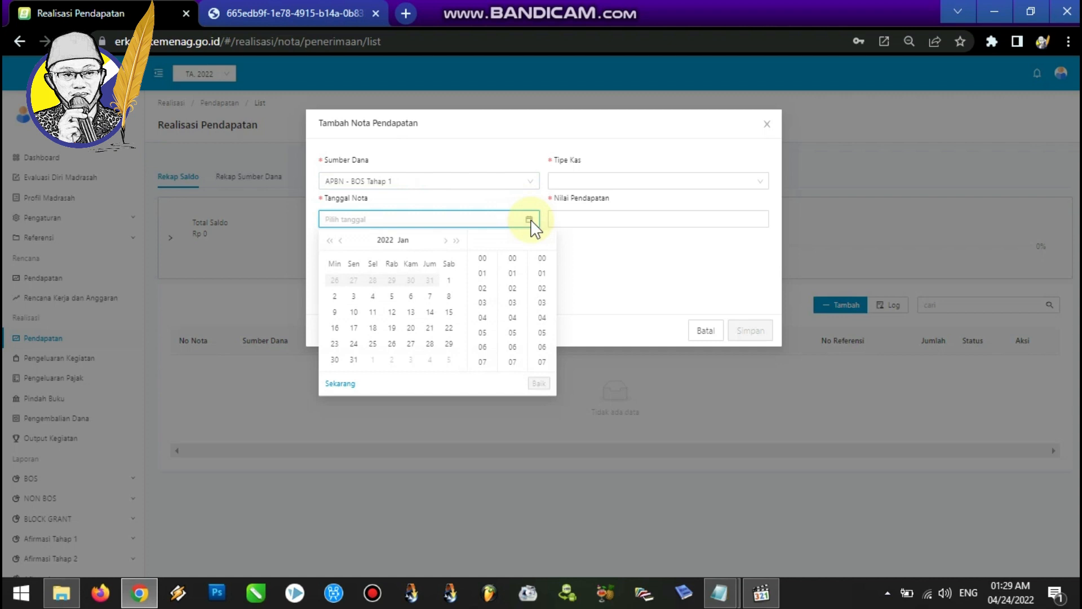
pyautogui.click(448, 241)
pyautogui.click(449, 241)
pyautogui.click(449, 241)
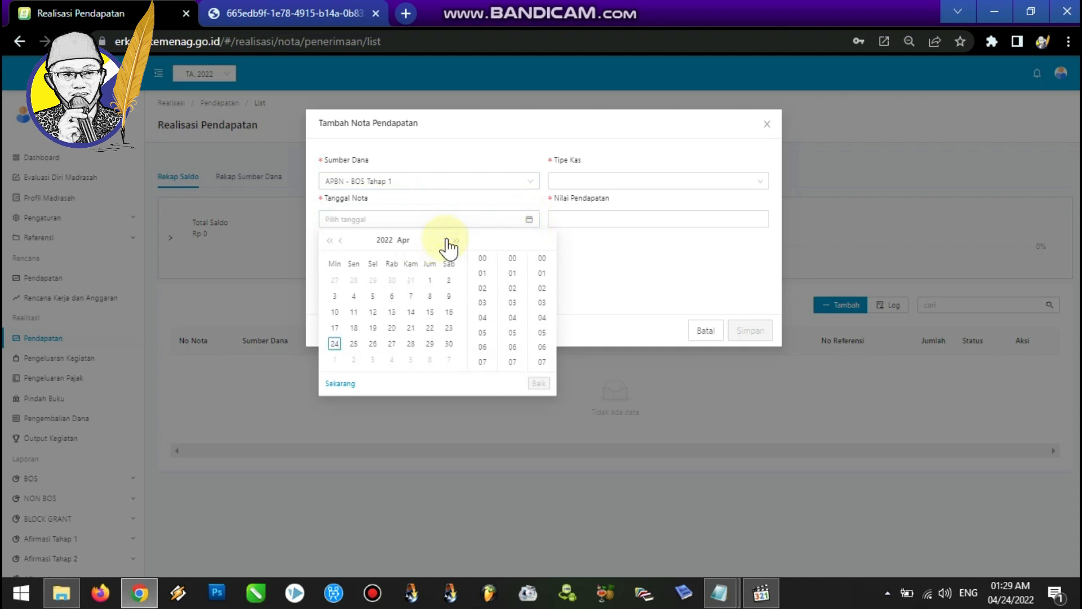
pyautogui.click(353, 311)
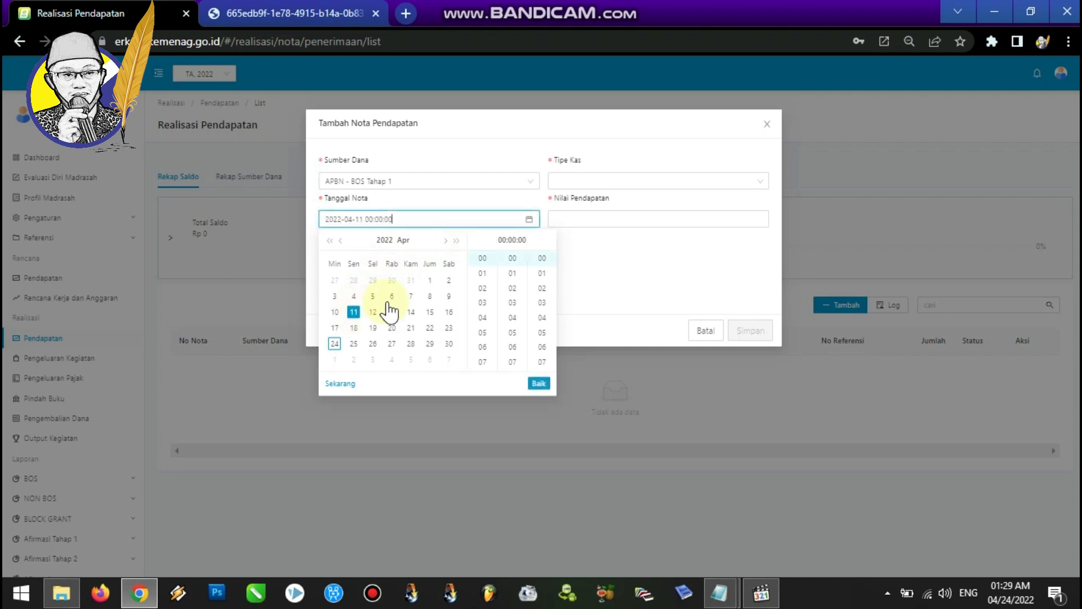
pyautogui.click(622, 274)
# Enter the description "APBN - BOS TAHAP 1 TA. 2022" and set the cash type to Rekening Bank.
pyautogui.click(450, 263)
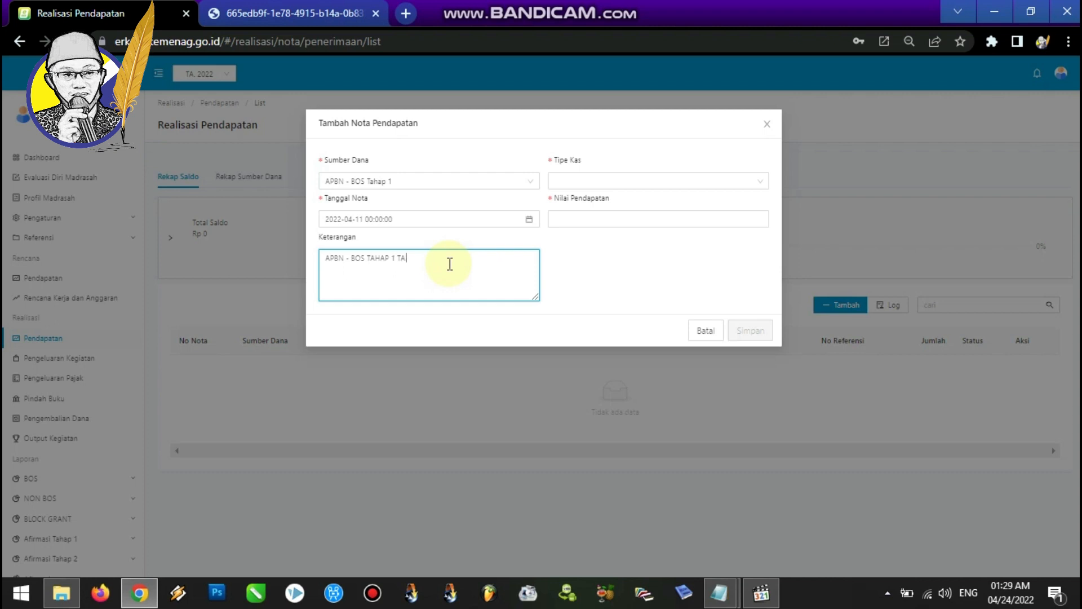
pyautogui.click(604, 182)
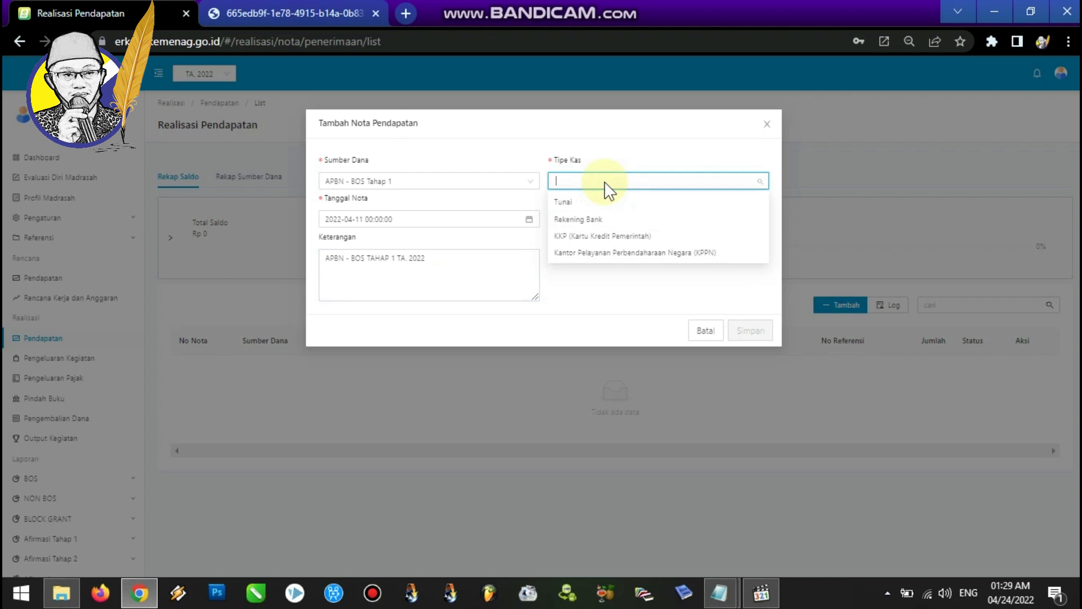
pyautogui.click(601, 222)
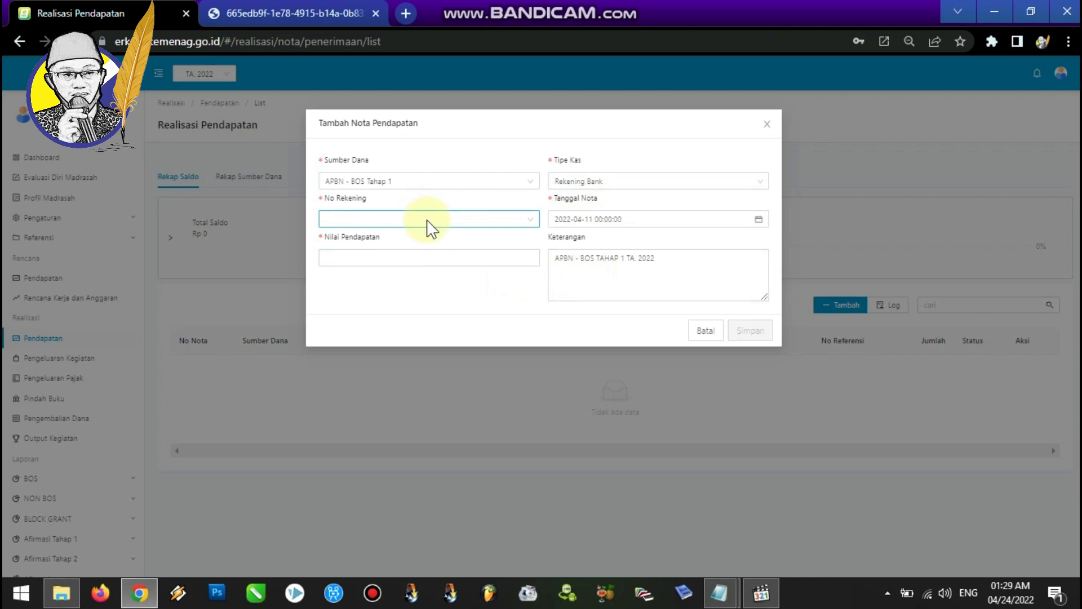
# Select the madrasah's Bank Rakyat Indonesia account as the account number and focus the revenue value field.
pyautogui.click(530, 221)
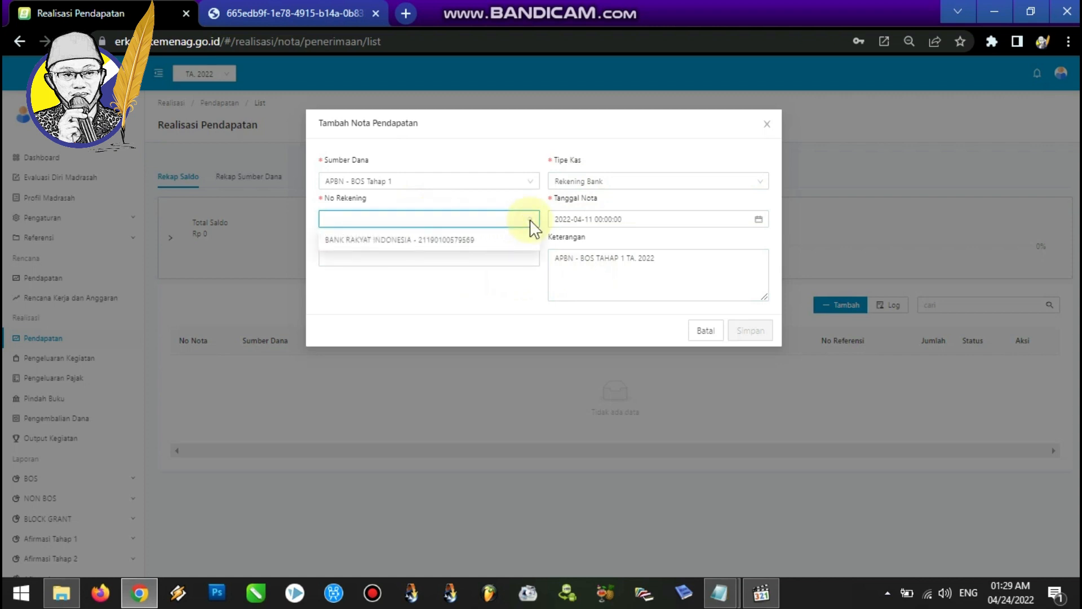
pyautogui.click(475, 240)
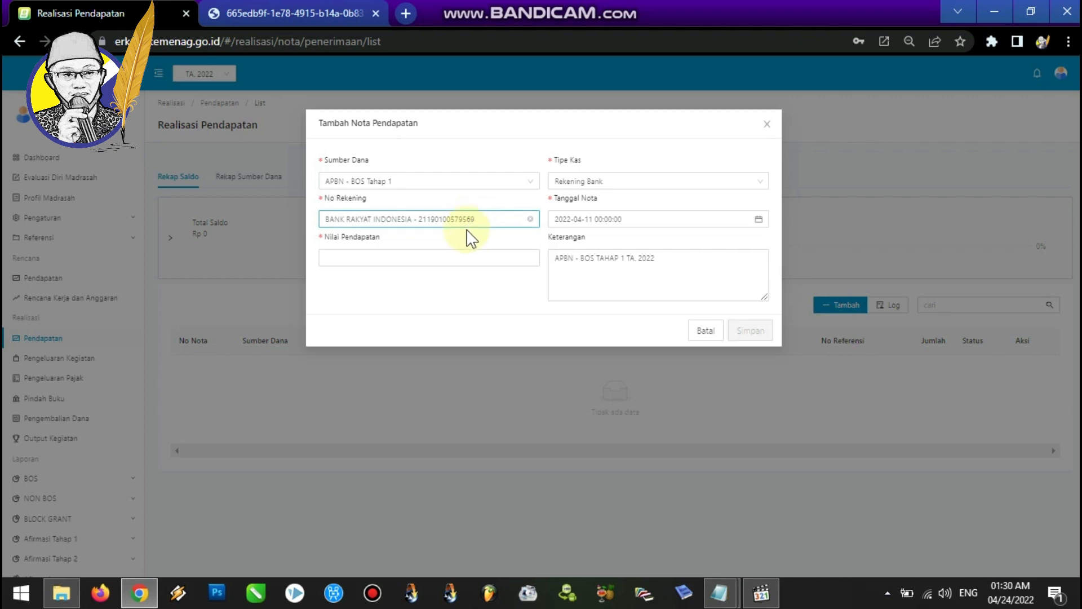
pyautogui.click(435, 253)
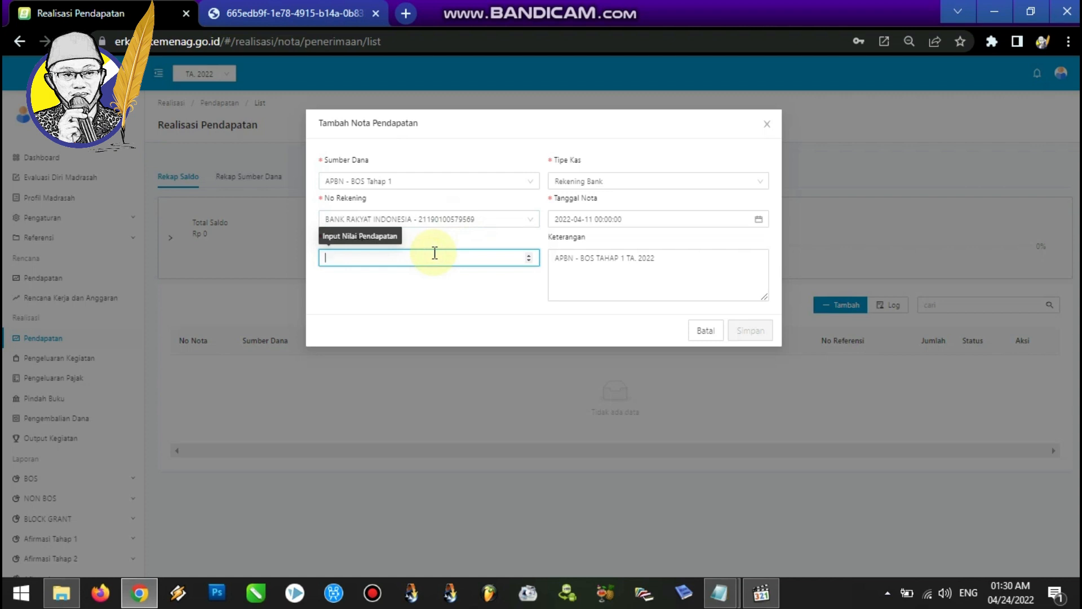
# Check the Stage 1 amount in the budget document, then set the revenue value to 75150000 and save the note.
pyautogui.click(262, 8)
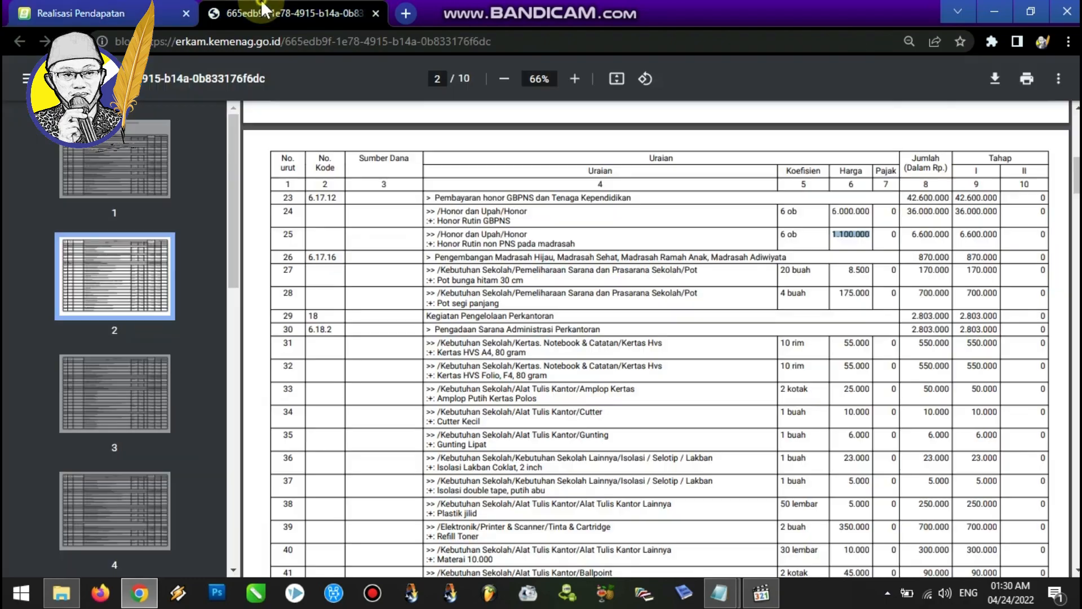
pyautogui.moveTo(1076, 181); pyautogui.dragTo(1077, 297)
pyautogui.moveTo(955, 324); pyautogui.dragTo(999, 325)
pyautogui.click(160, 11)
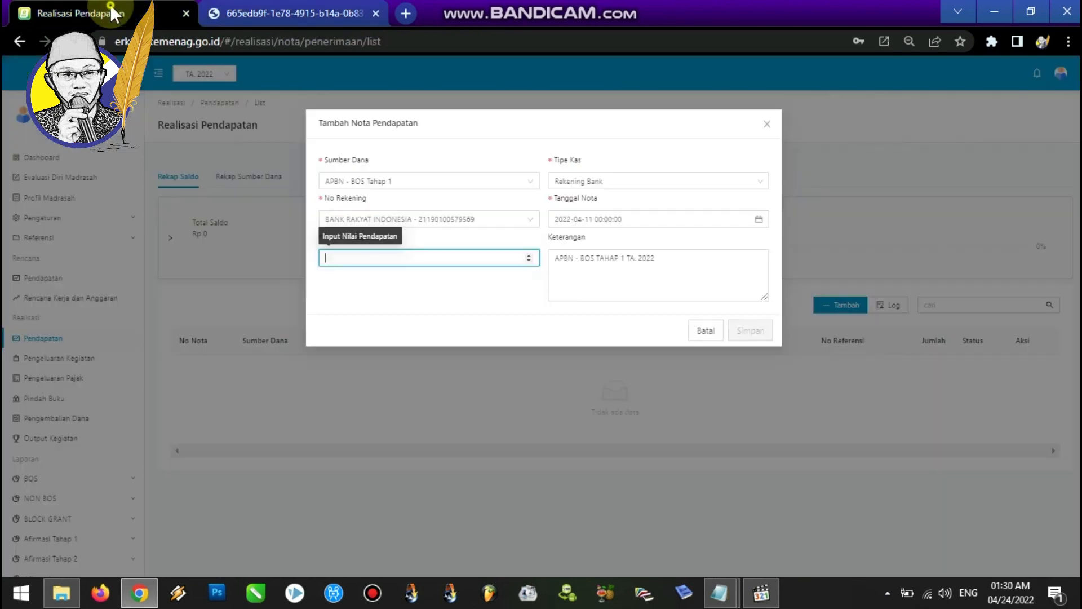
pyautogui.write('75')
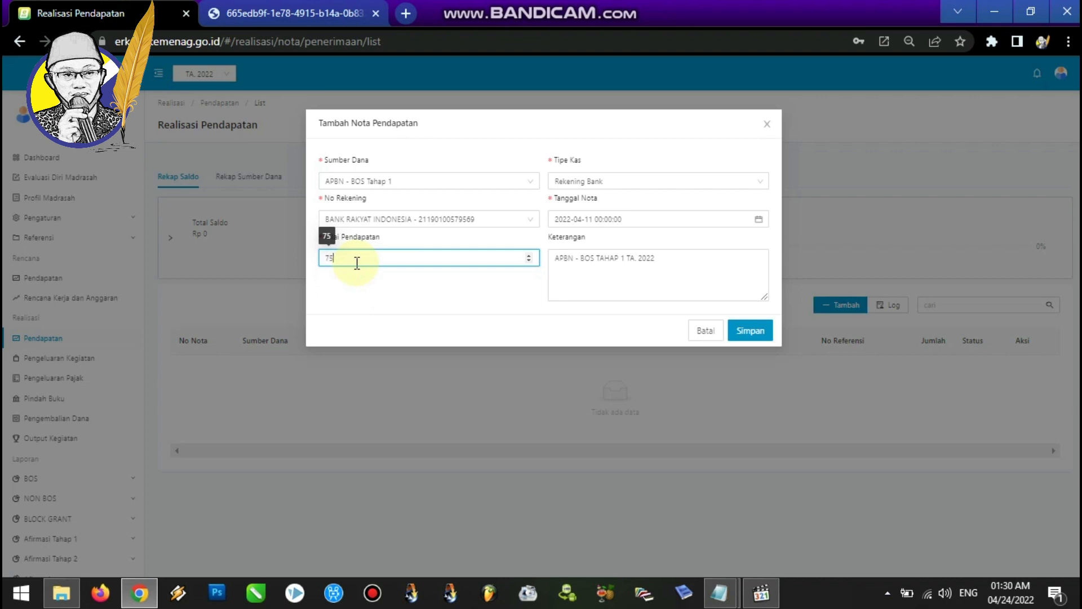
pyautogui.write('150000')
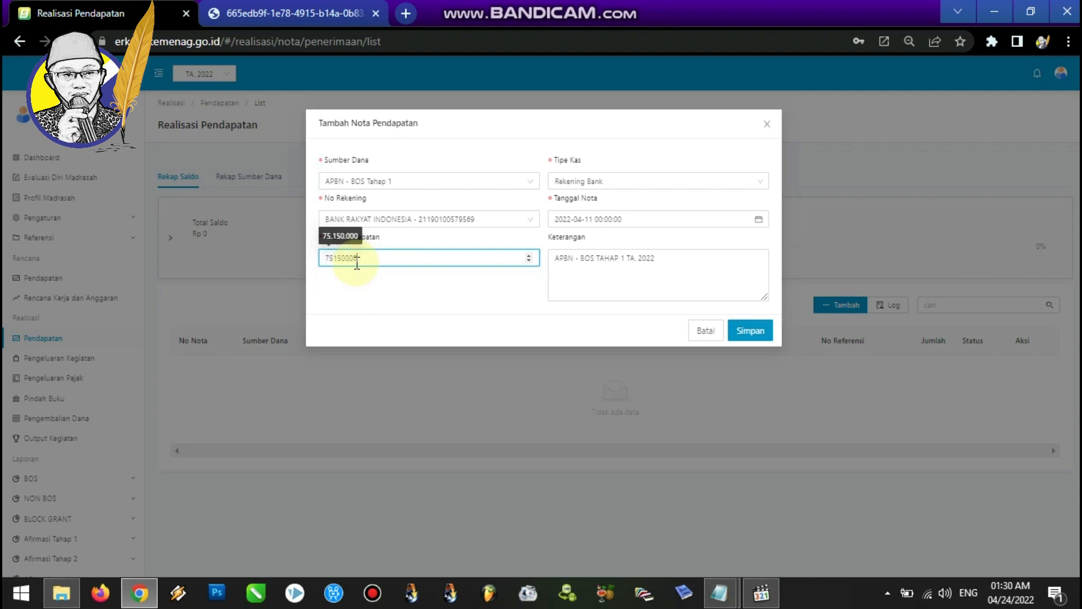
pyautogui.click(491, 297)
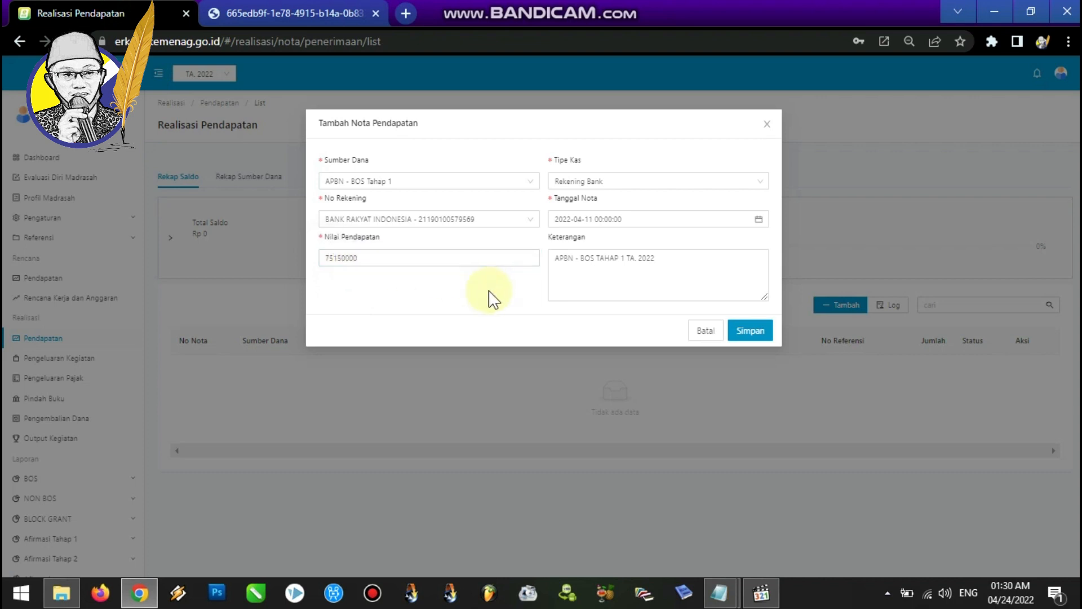
pyautogui.click(750, 329)
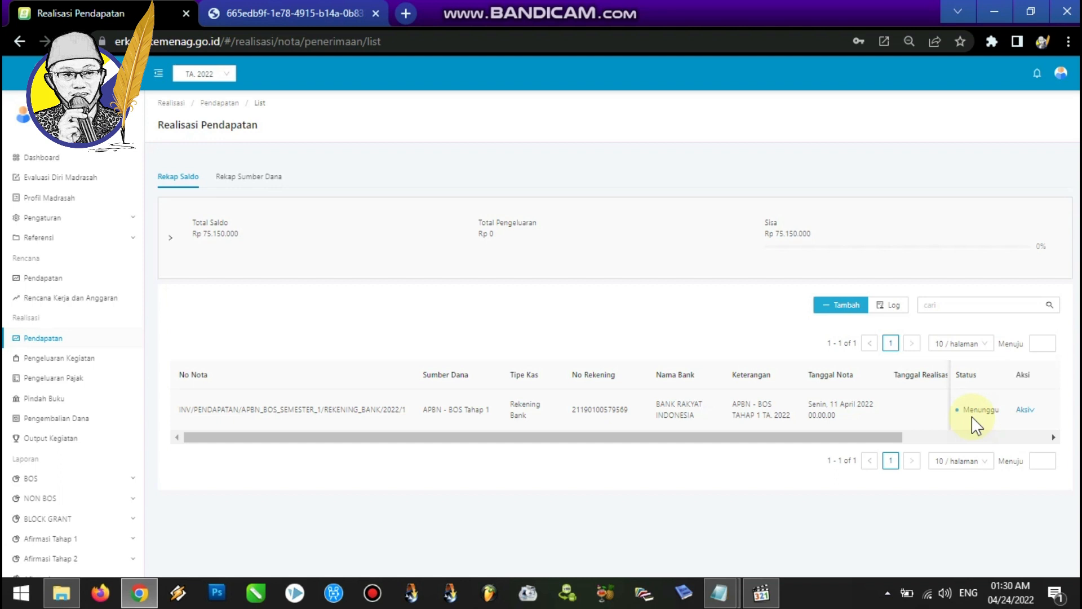
# Log out of eRKAM and sign back in with the saved account credentials.
pyautogui.click(1062, 78)
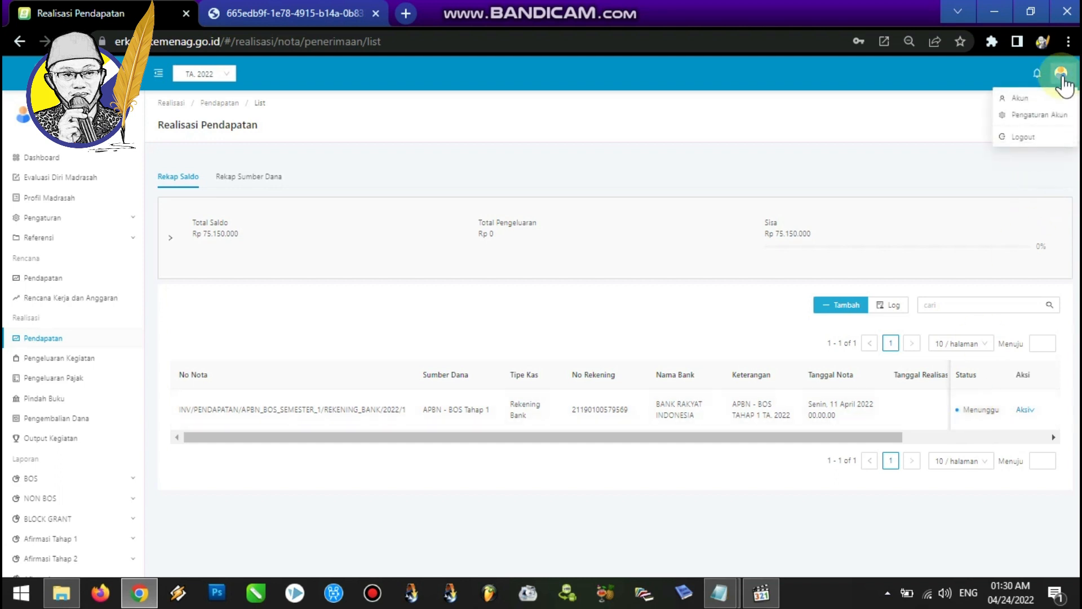
pyautogui.click(1036, 139)
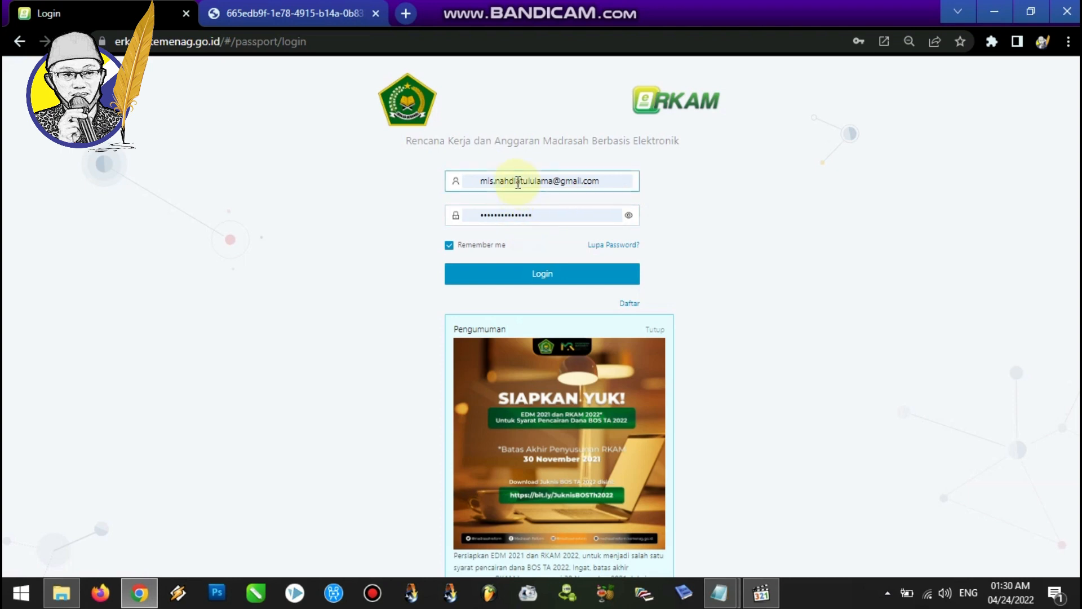
pyautogui.click(514, 273)
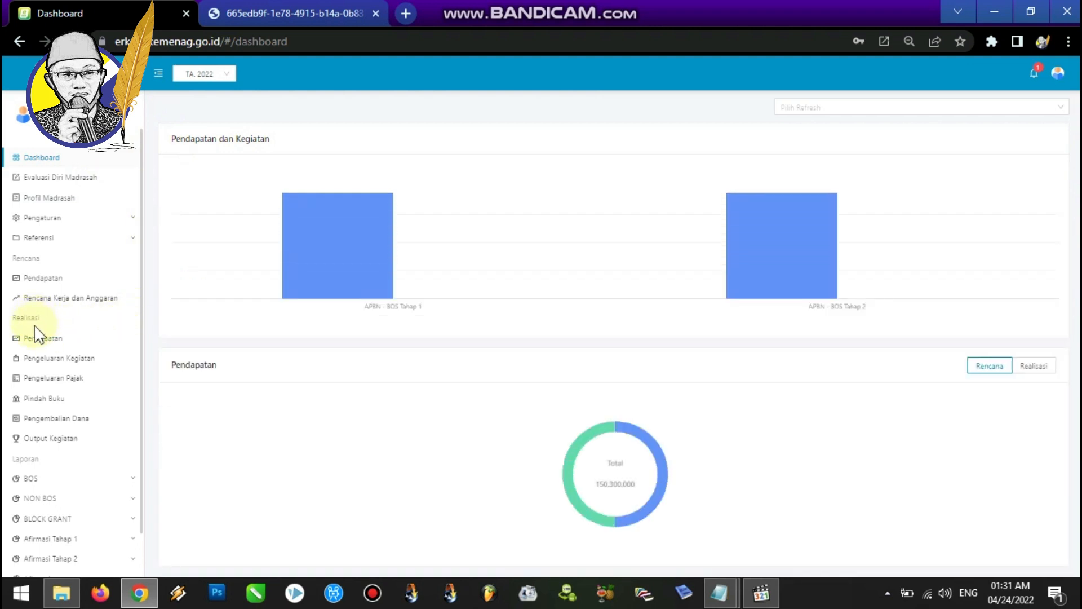
# Open the revenue realization list and approve the new APBN - BOS Tahap 1 revenue note.
pyautogui.click(38, 342)
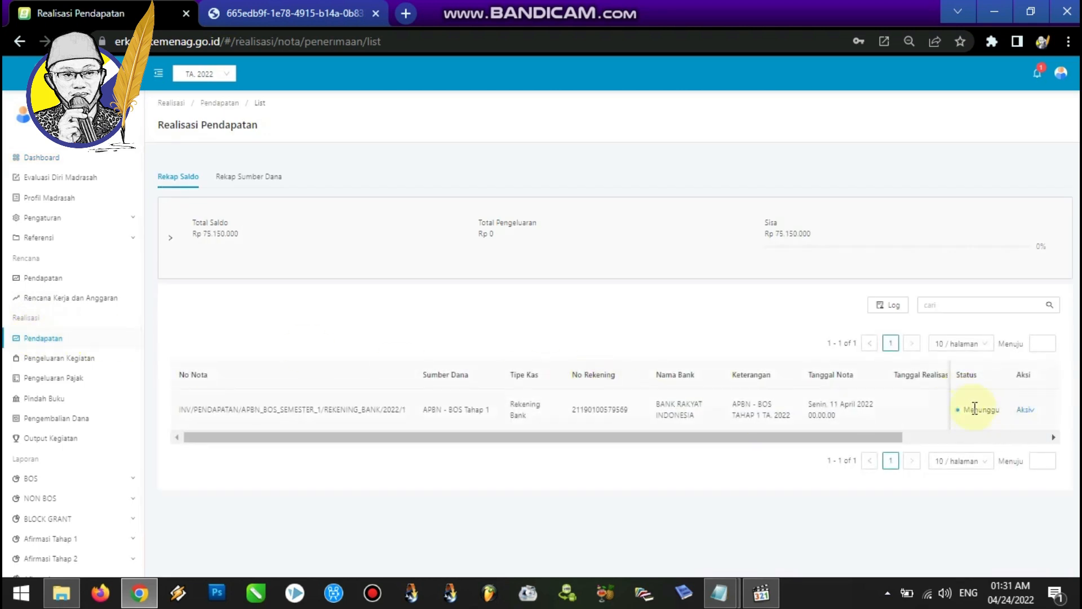
pyautogui.moveTo(1029, 416)
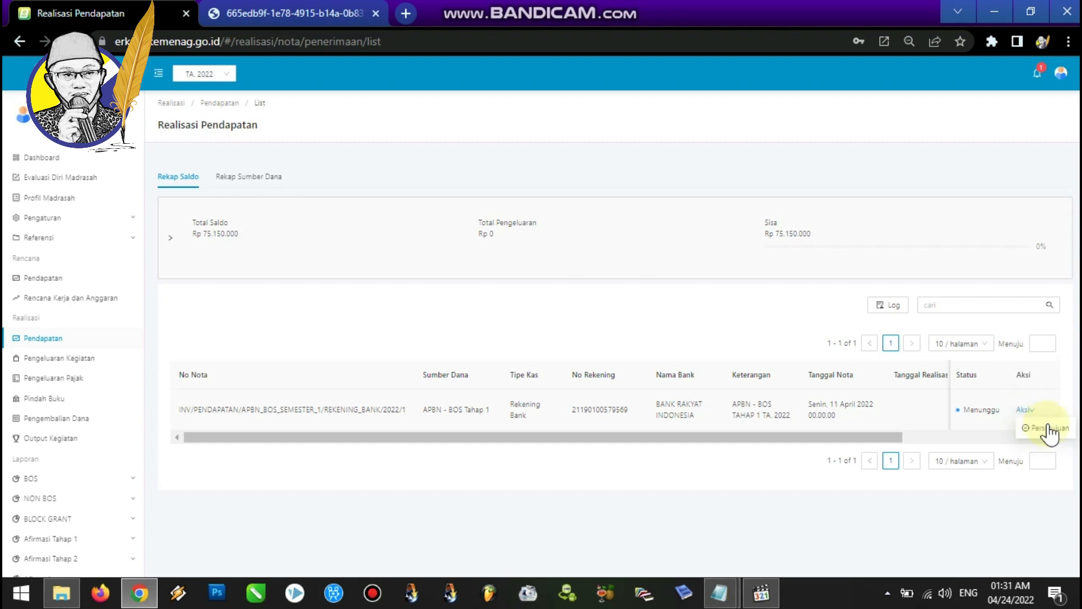
pyautogui.click(1054, 426)
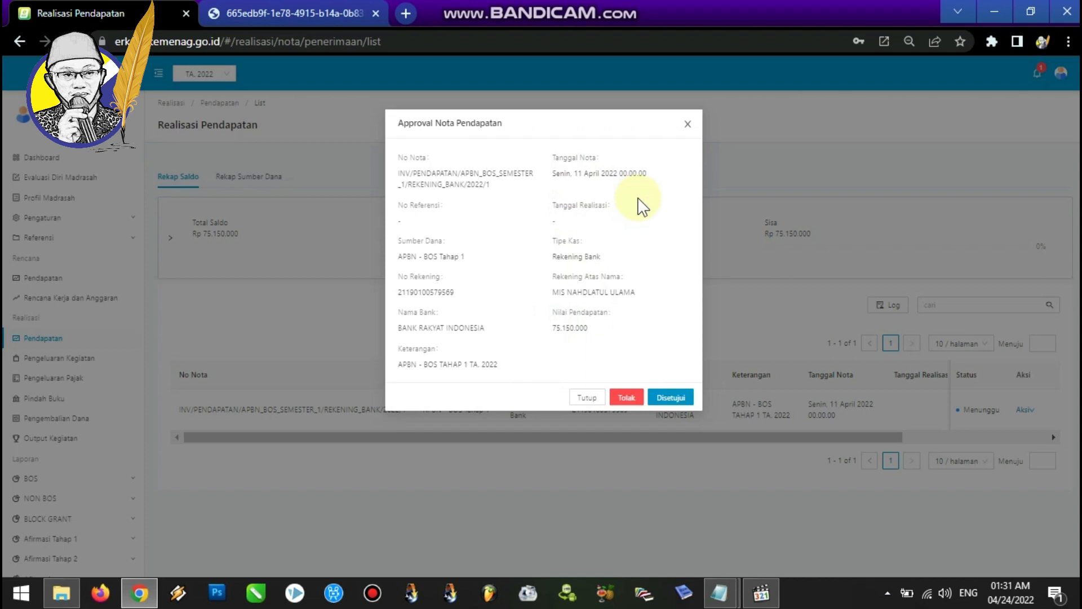
pyautogui.click(675, 395)
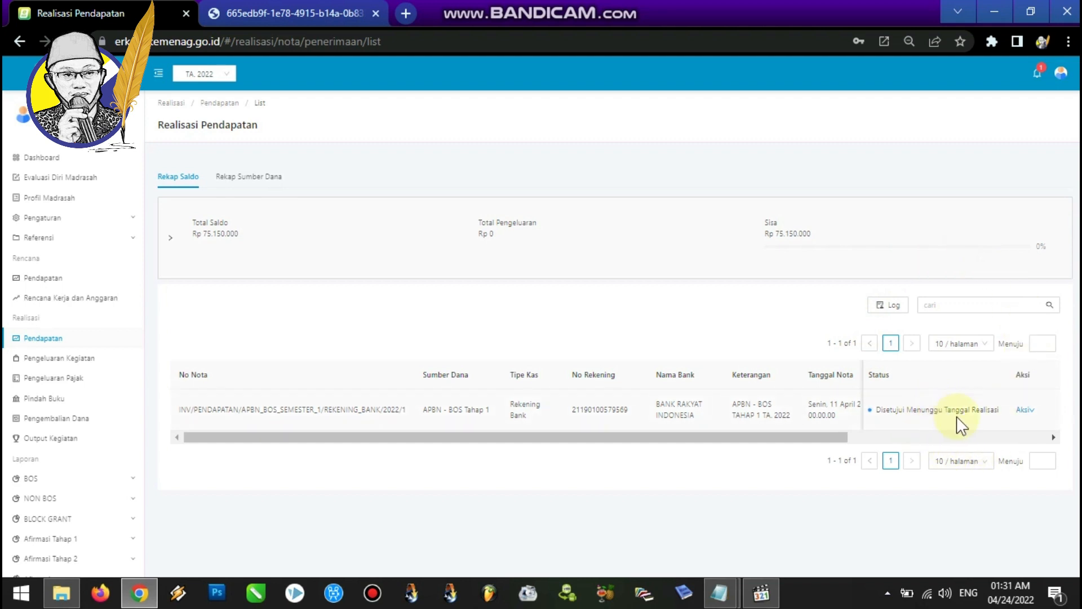
# Log out of the eRKAM account.
pyautogui.click(1027, 411)
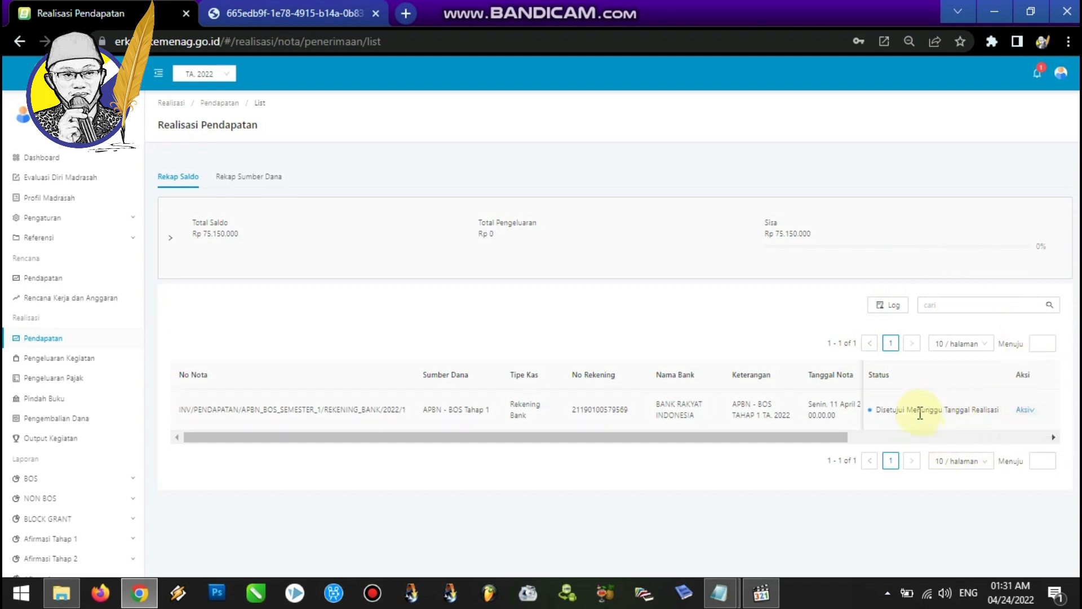
pyautogui.moveTo(945, 412); pyautogui.dragTo(1002, 415)
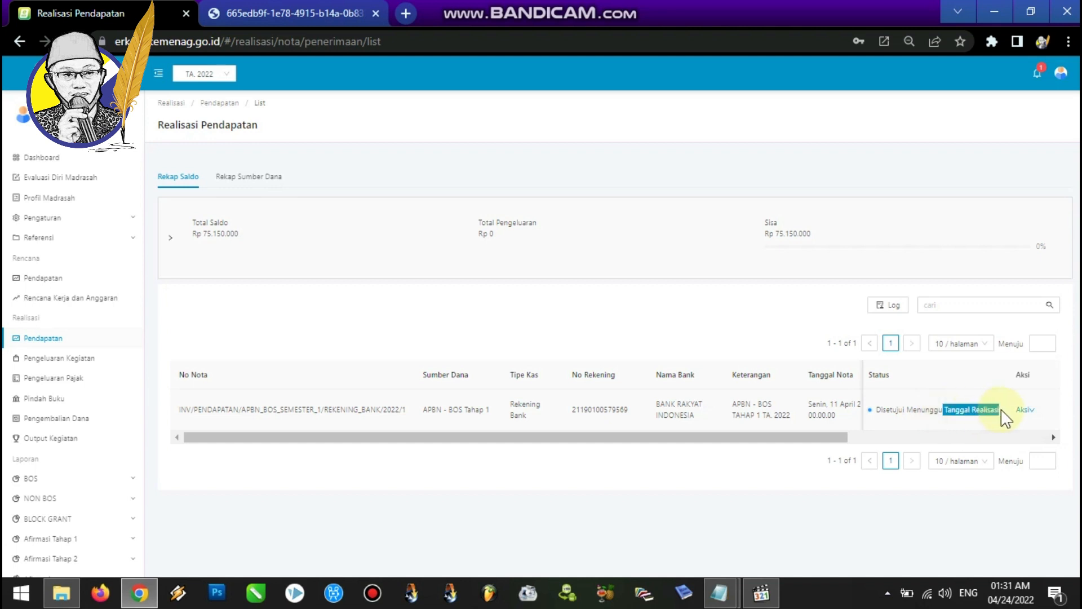
pyautogui.click(1058, 70)
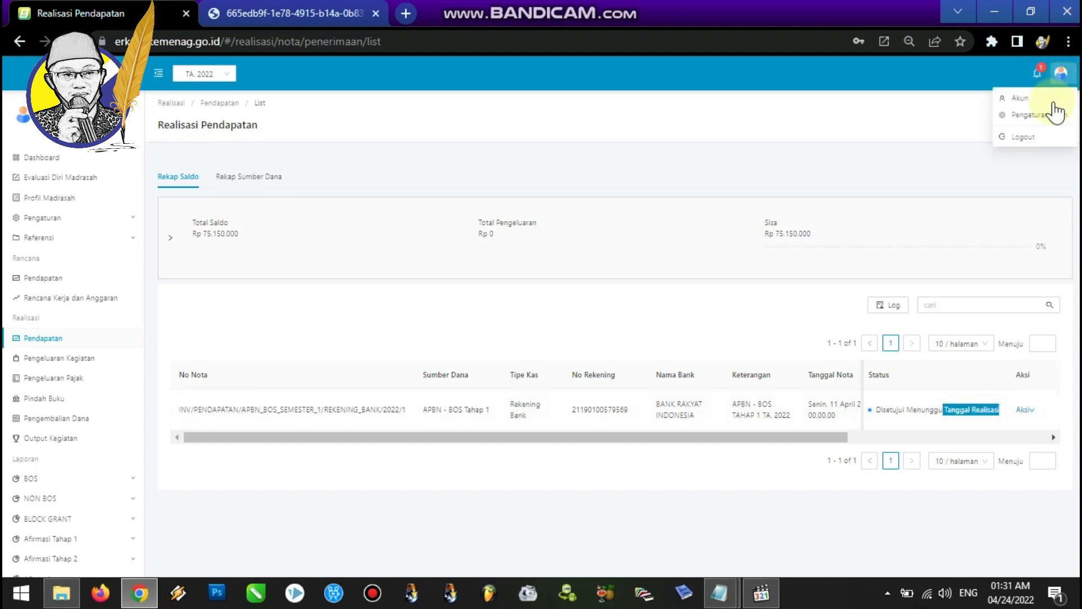
pyautogui.click(1032, 136)
pyautogui.moveTo(720, 595)
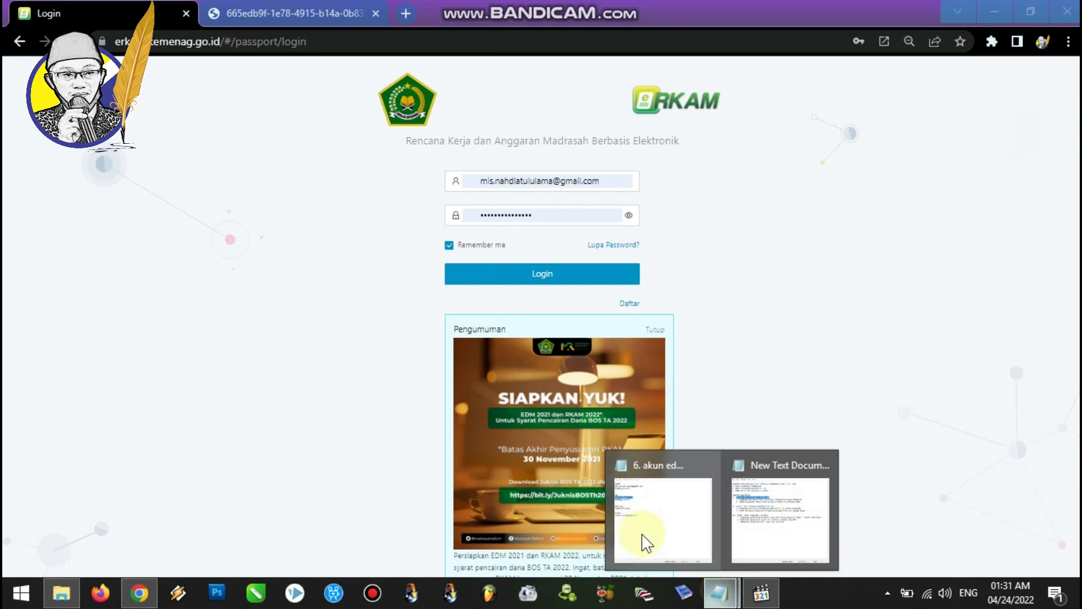
# Consult the account notes and sign back in to eRKAM.
pyautogui.click(657, 549)
pyautogui.click(340, 288)
pyautogui.click(449, 189)
pyautogui.click(515, 276)
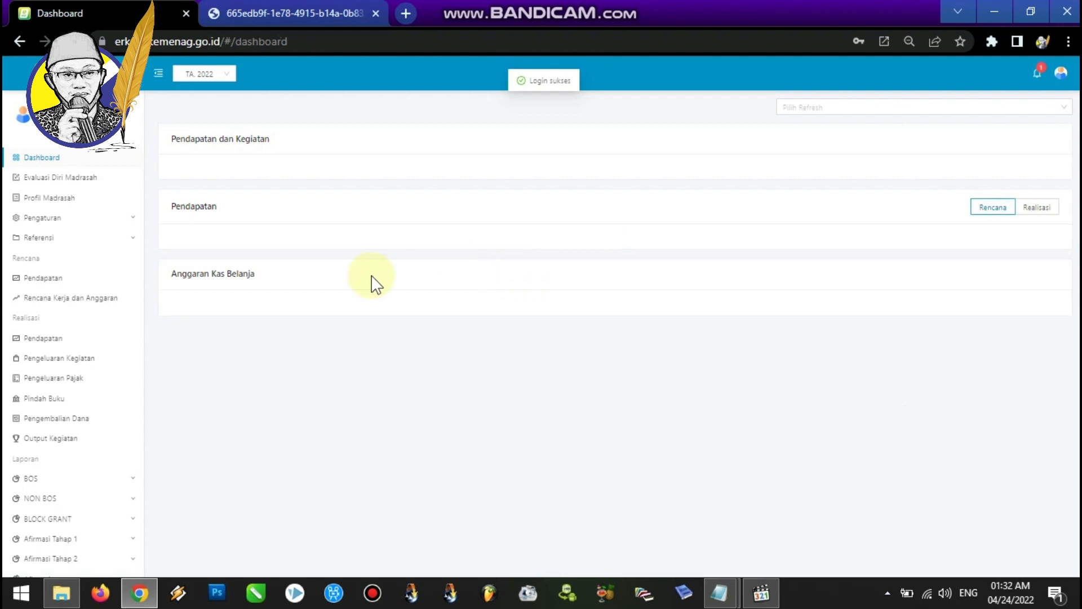
# Open the revenue note's realization date dialog and set the realization date to 11 April 2022.
pyautogui.click(49, 340)
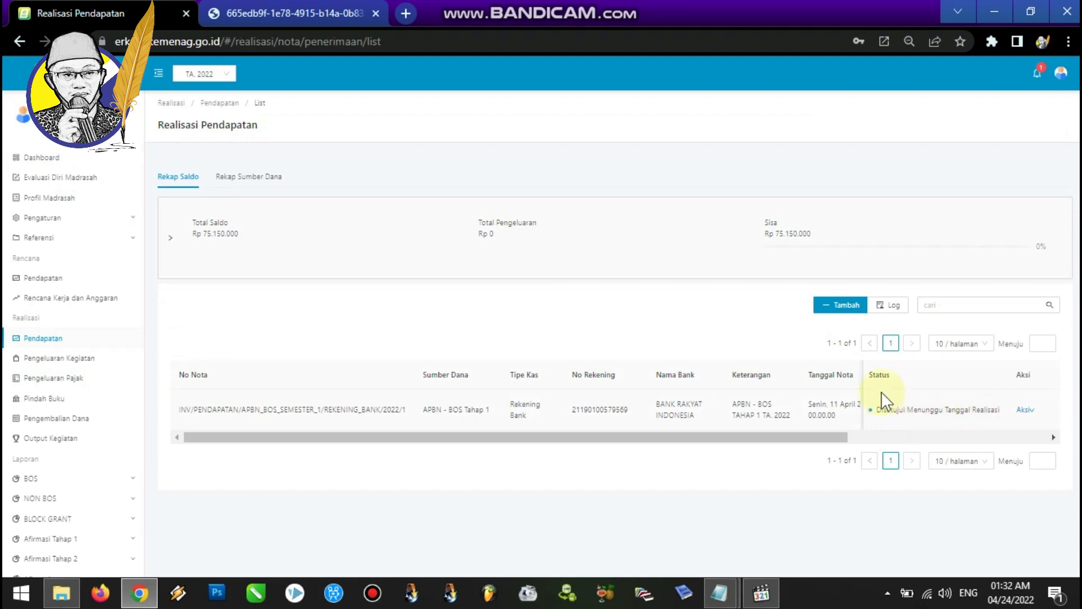
pyautogui.click(1027, 412)
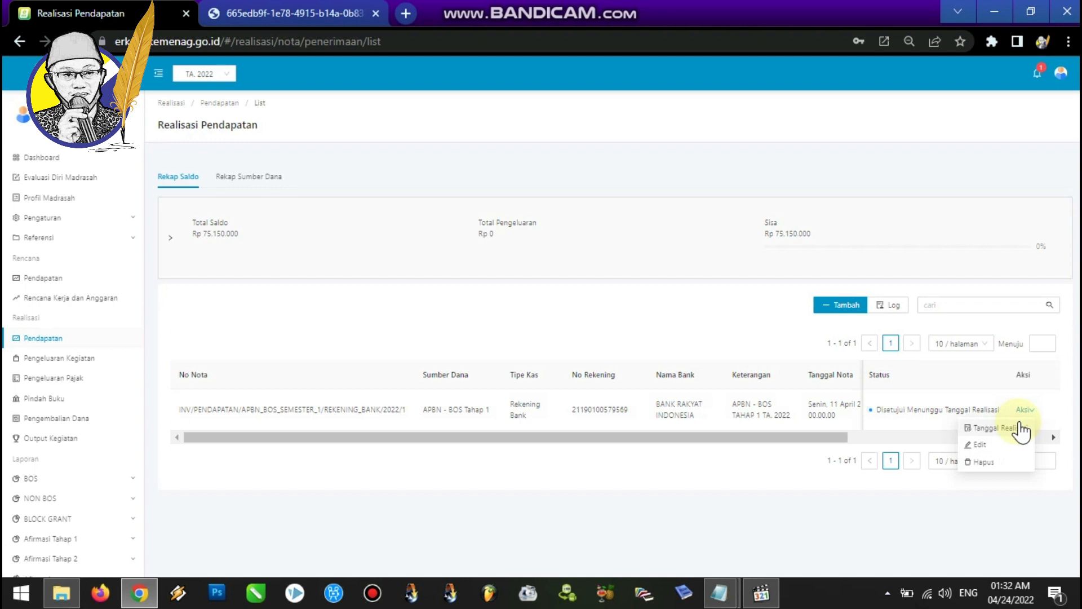
pyautogui.click(1021, 428)
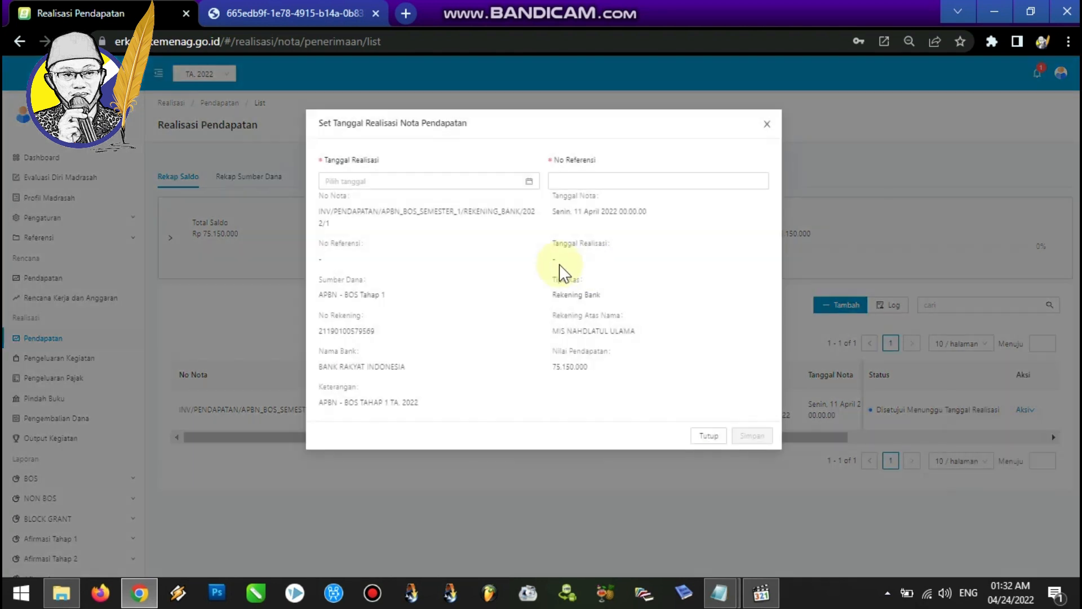
pyautogui.click(529, 182)
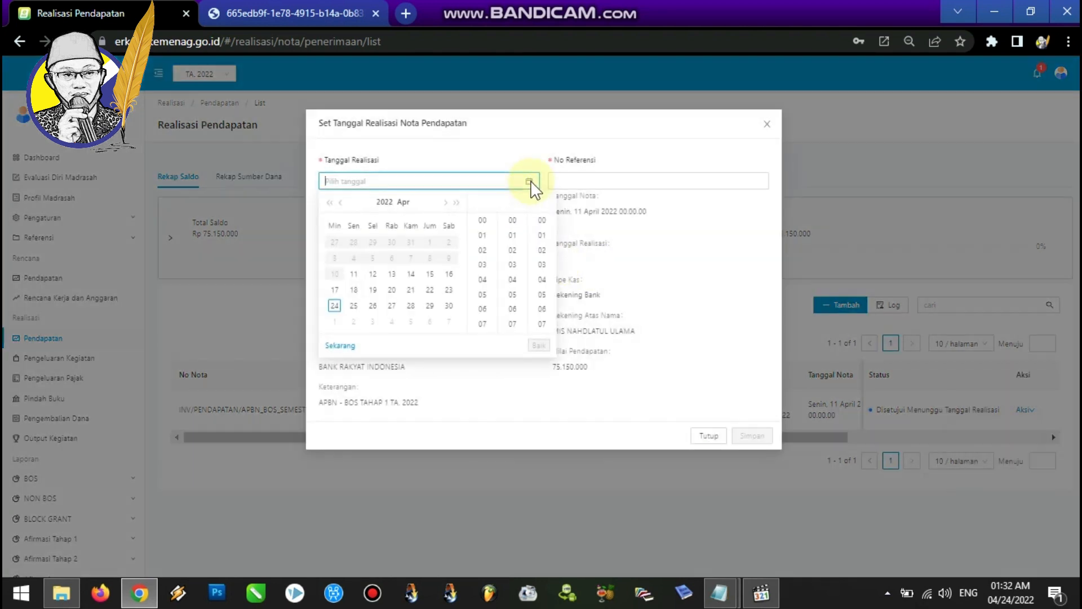
pyautogui.click(355, 275)
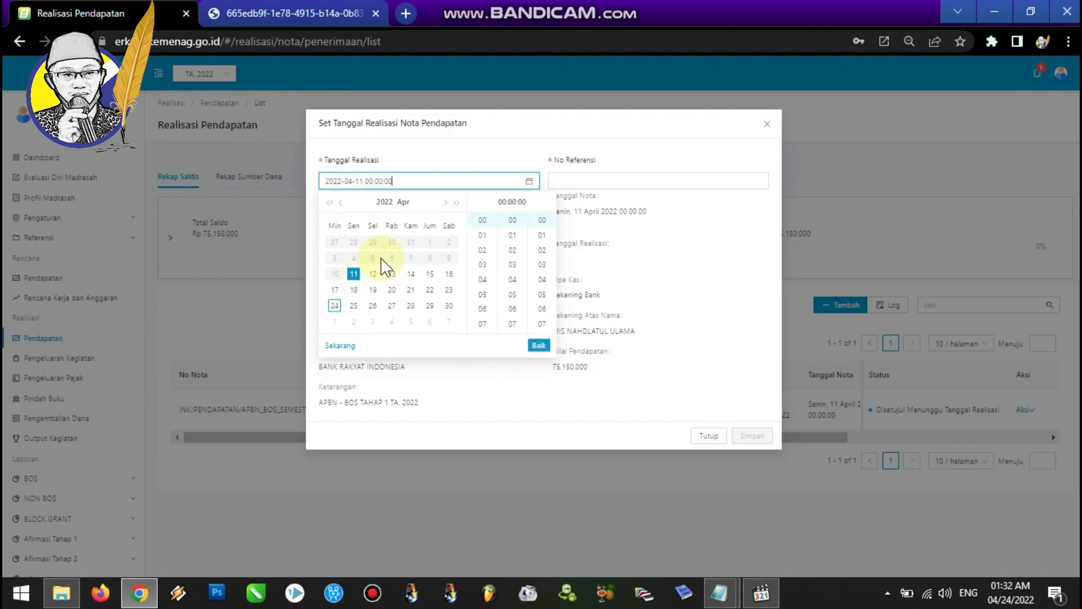
pyautogui.click(490, 160)
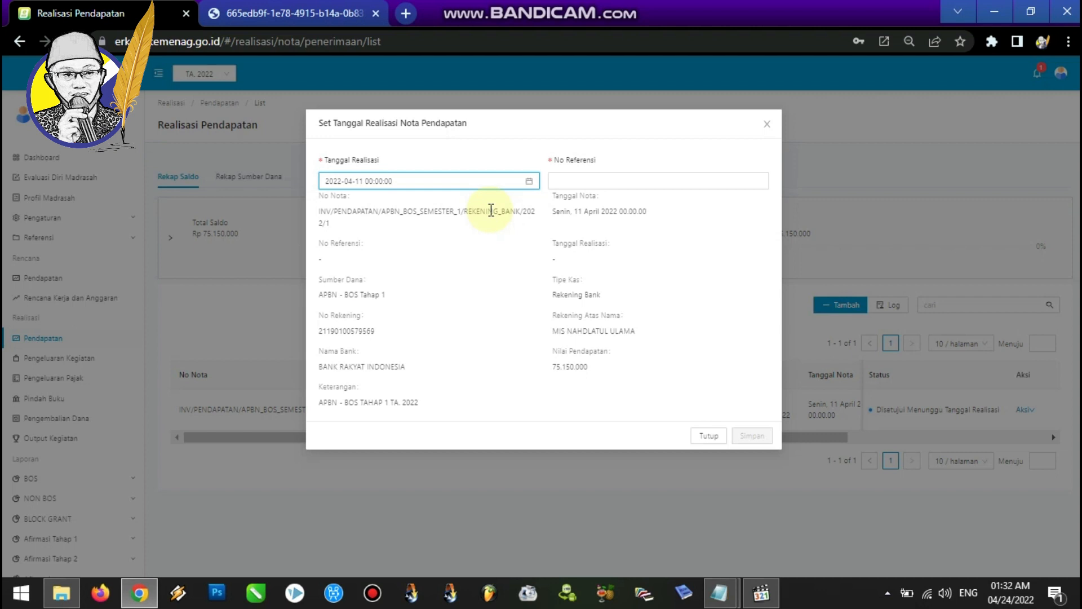
# Enter 001/111.41/KM.BOS.T1/2022 as the reference number and save the revenue note's realization date.
pyautogui.click(557, 181)
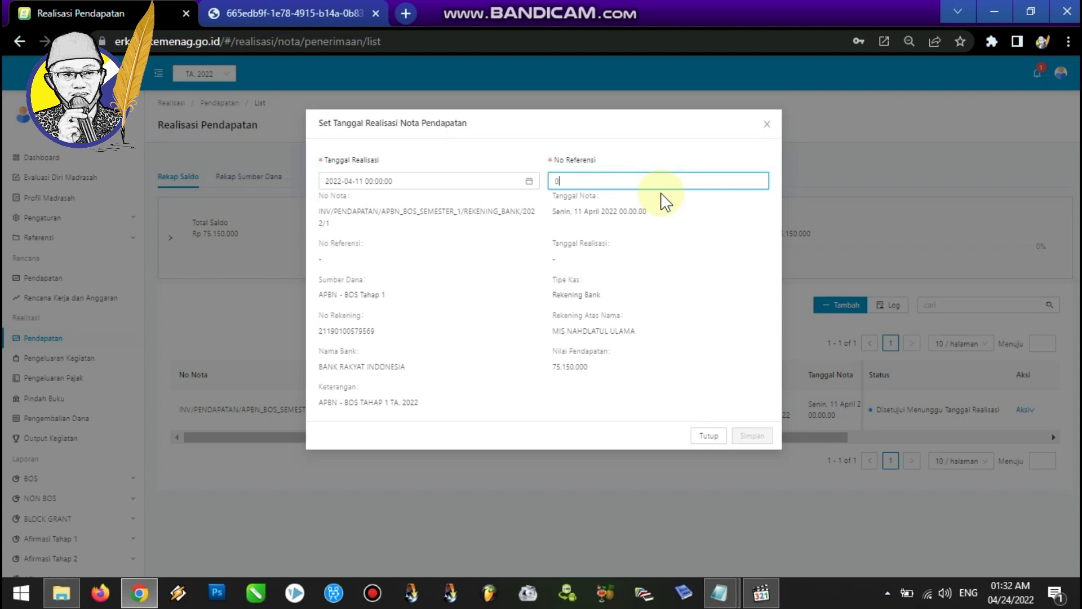
pyautogui.write('00')
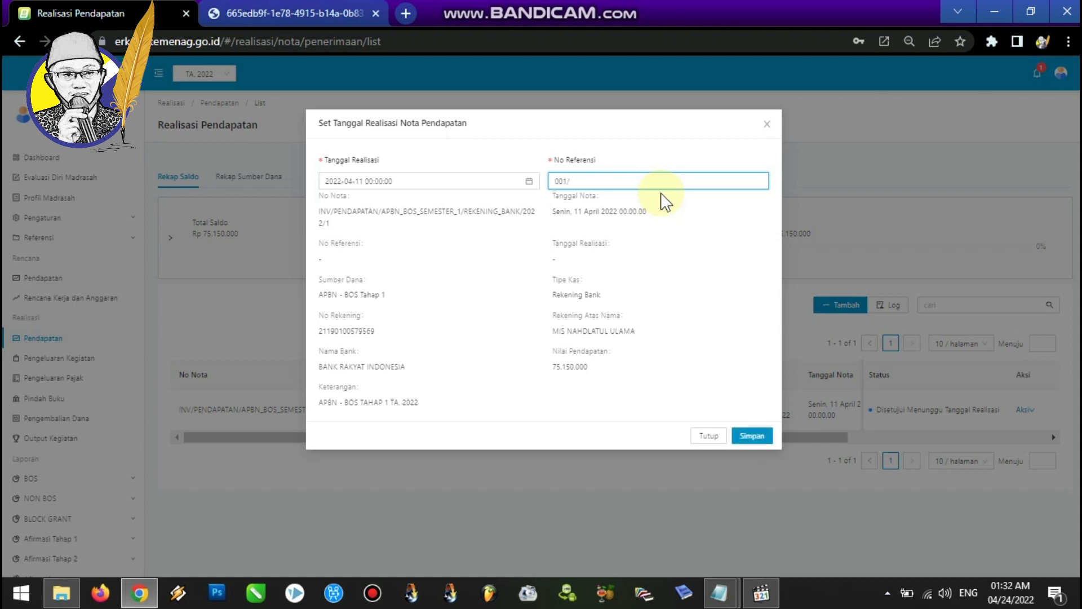
pyautogui.write('1/111.41/KM.BOS.T1/2022')
pyautogui.moveTo(652, 181); pyautogui.dragTo(552, 180)
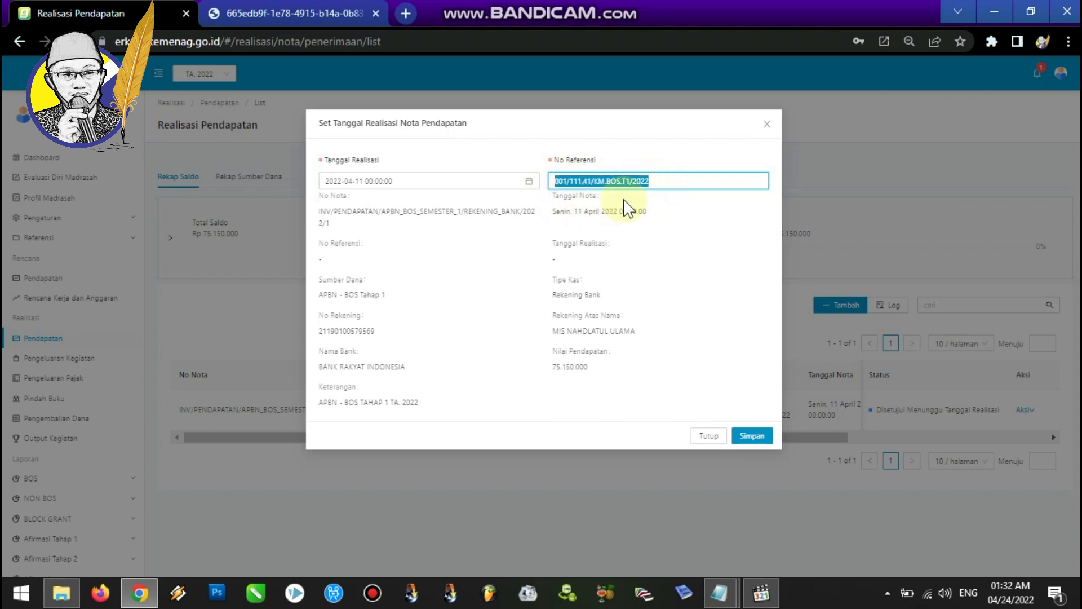
pyautogui.click(573, 182)
pyautogui.moveTo(553, 181); pyautogui.dragTo(678, 179)
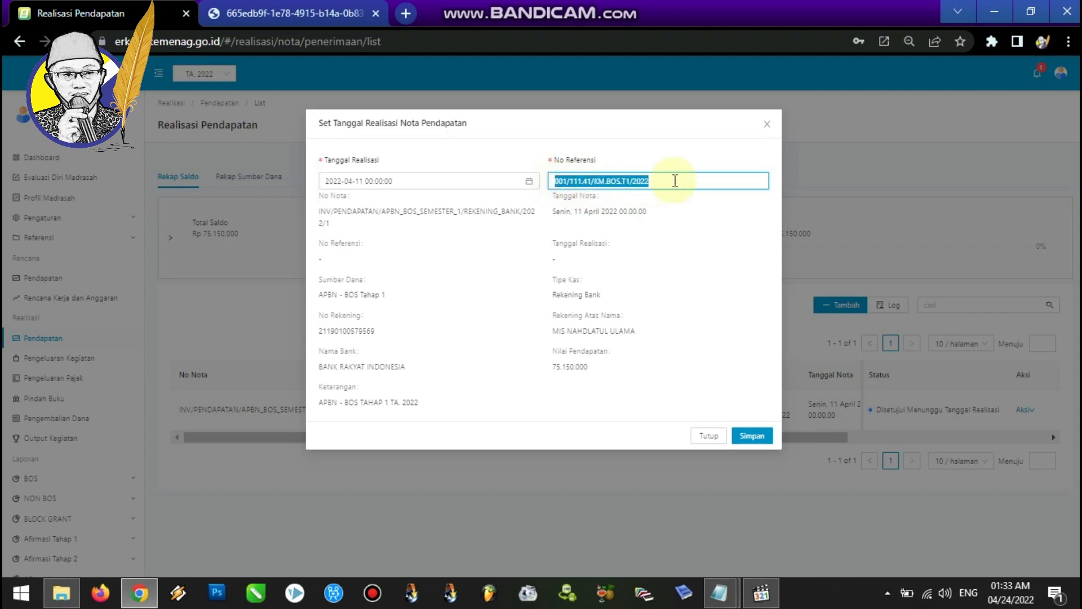
pyautogui.click(604, 183)
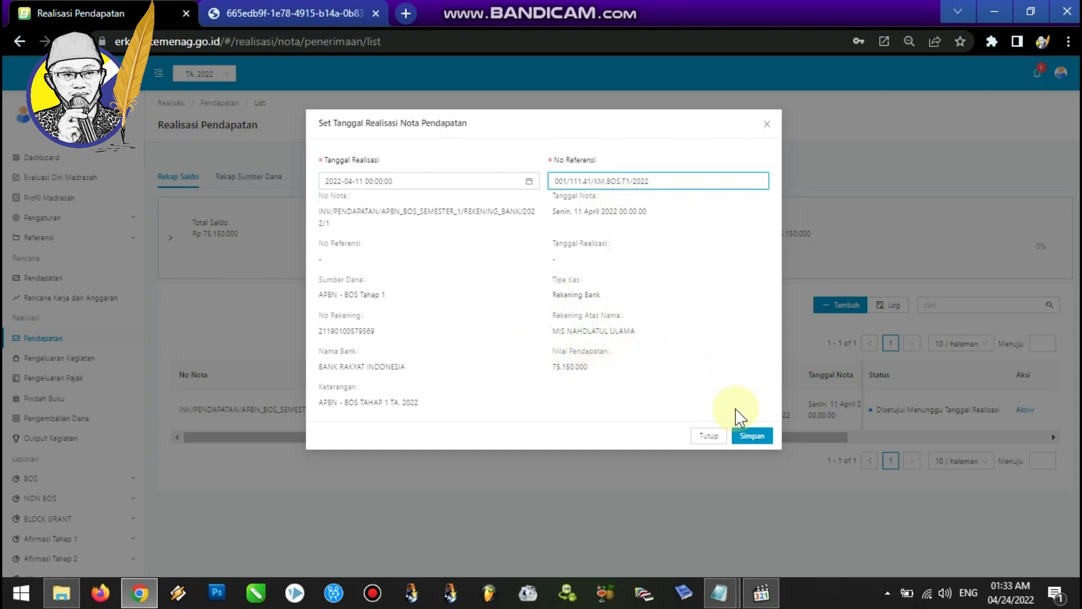
pyautogui.click(750, 440)
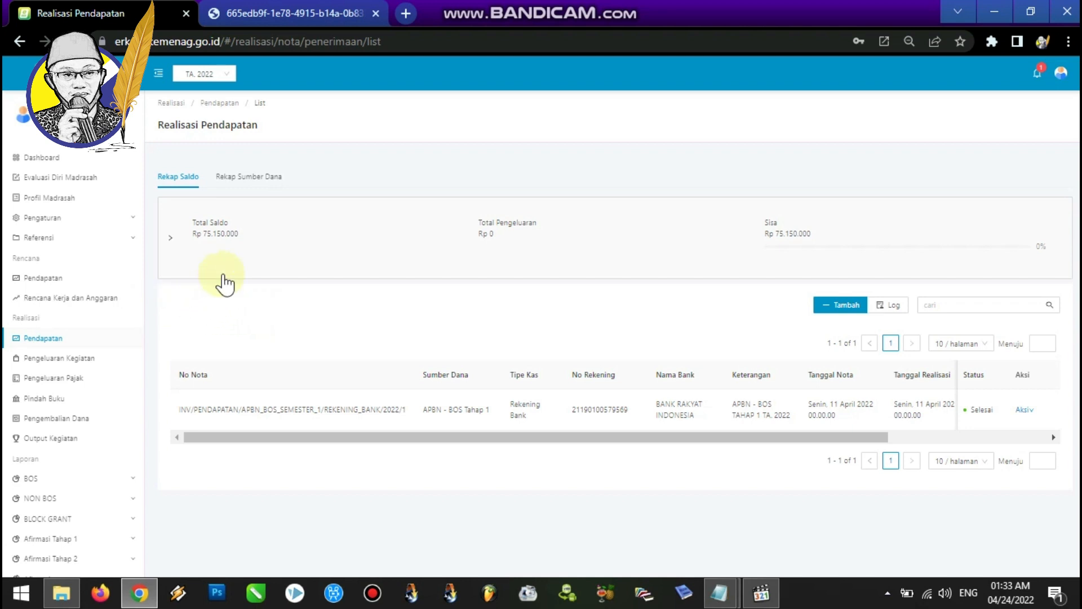
# Start a new Pindah Buku (cash transfer) note with APBN - BOS Tahap 1 as the fund source.
pyautogui.click(67, 401)
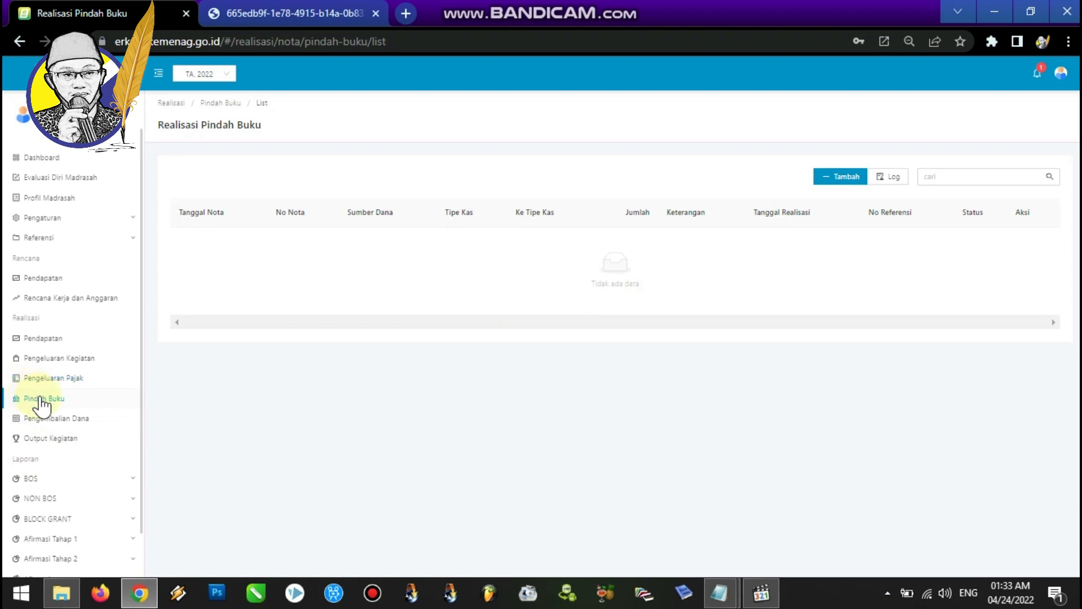
pyautogui.click(827, 178)
pyautogui.click(552, 196)
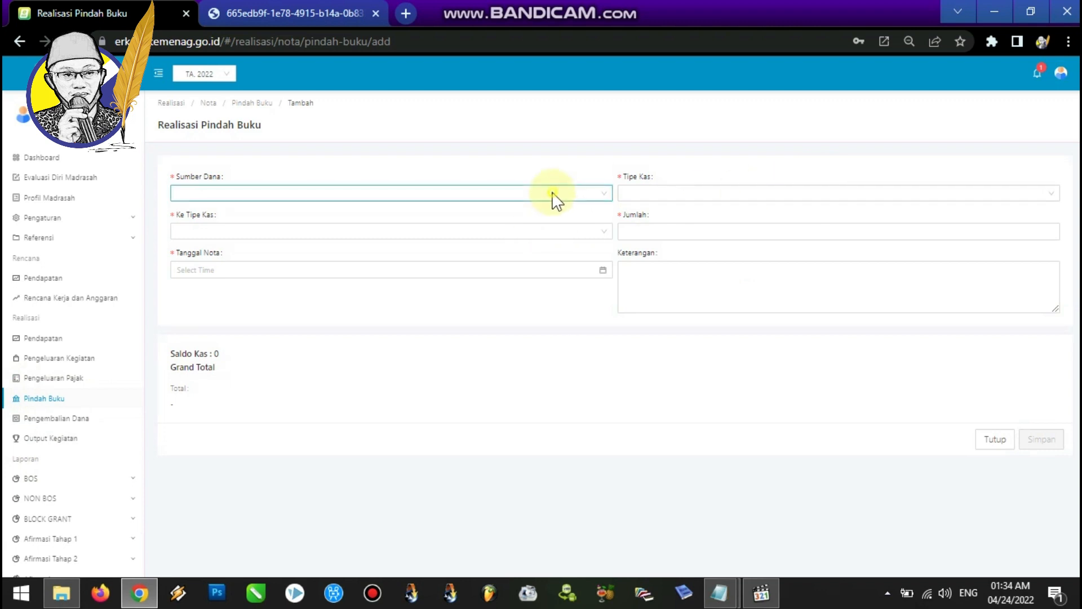
pyautogui.click(421, 217)
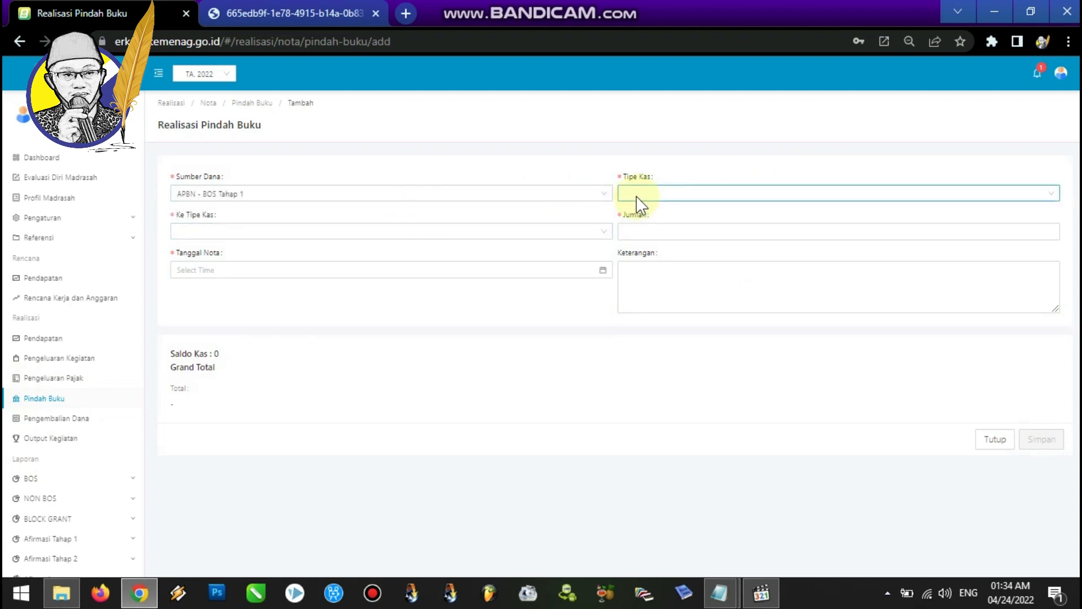
# Set the source cash type to Rekening Bank with the Bank Rakyat Indonesia account, and the destination cash type to Tunai.
pyautogui.click(593, 233)
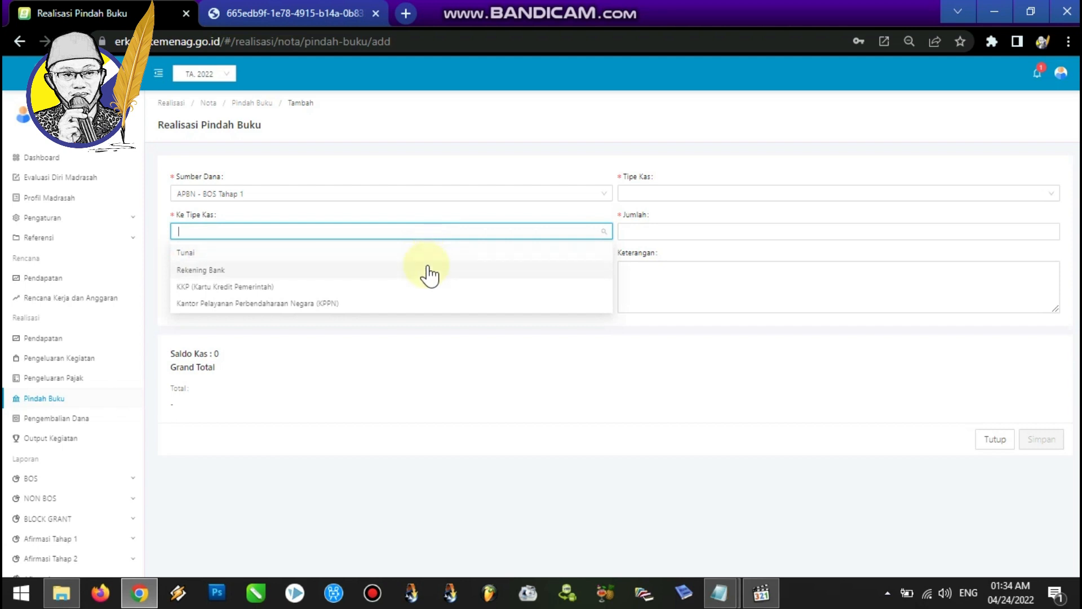
pyautogui.click(651, 197)
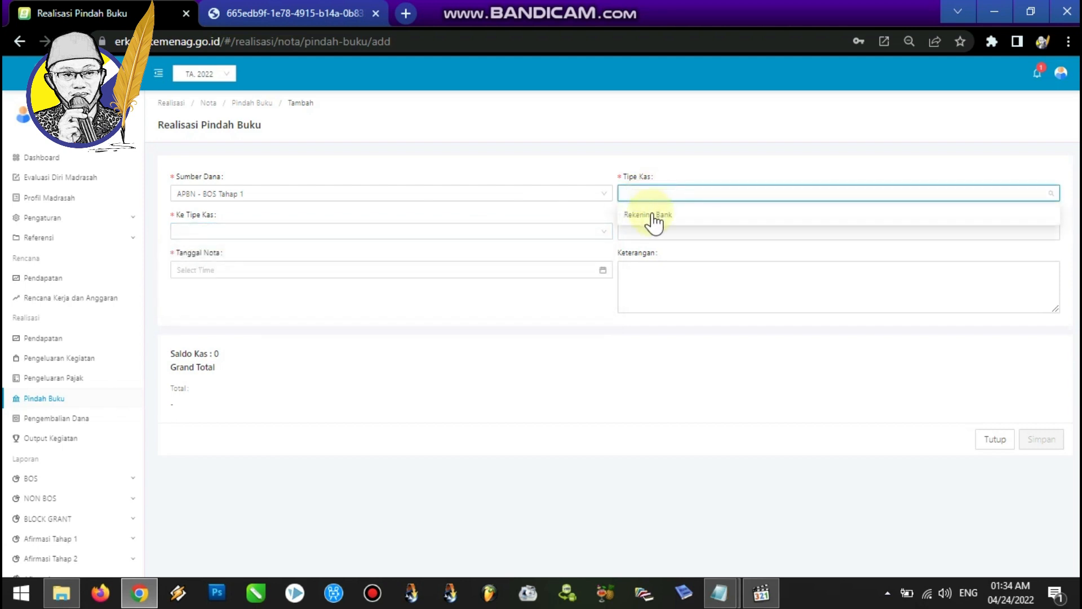
pyautogui.click(652, 220)
pyautogui.click(475, 234)
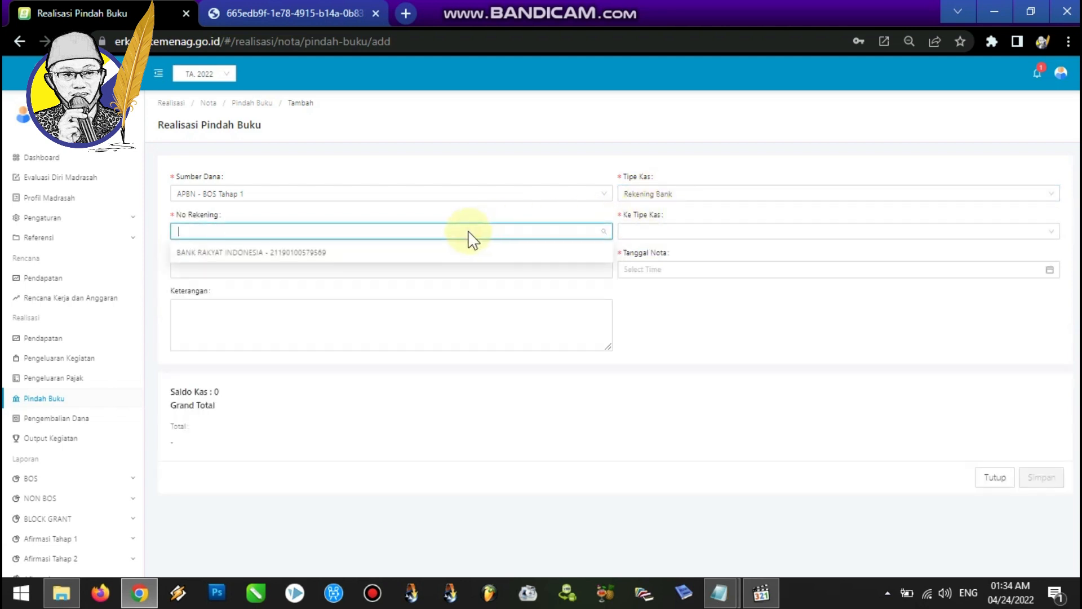
pyautogui.click(420, 252)
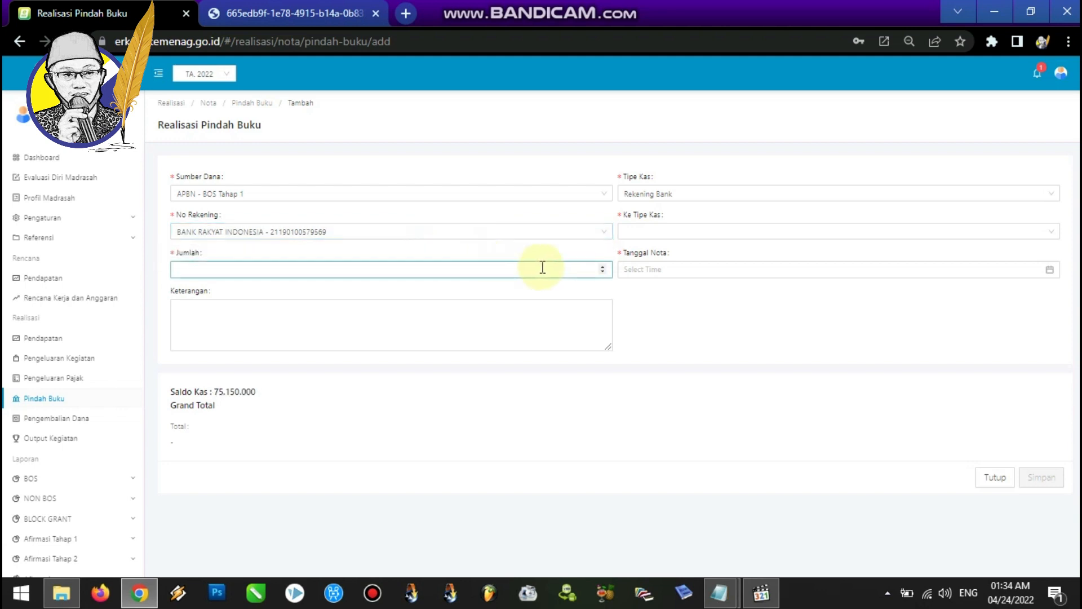
pyautogui.click(653, 231)
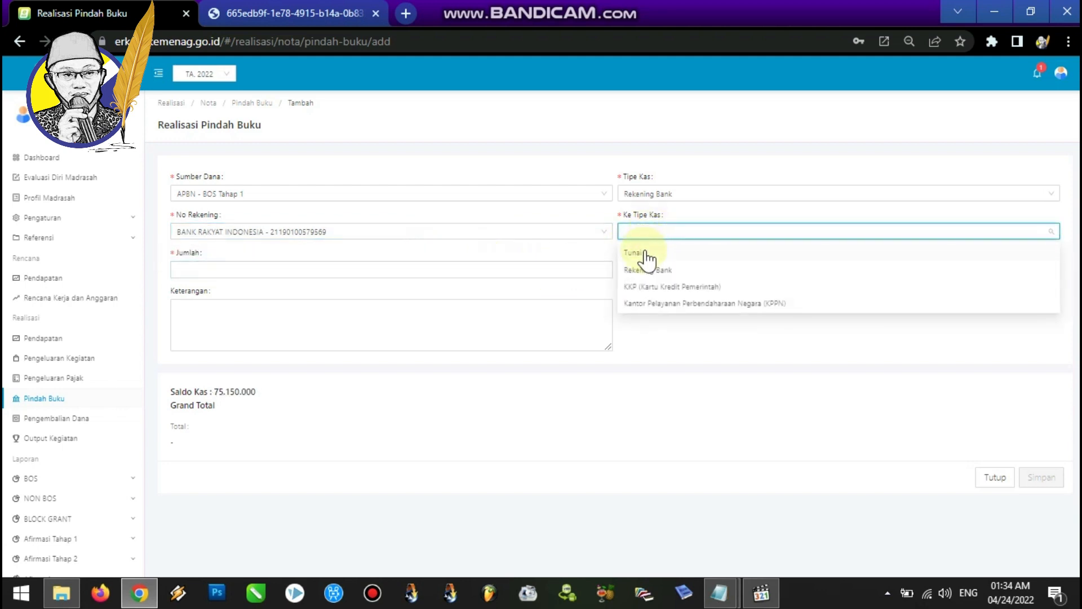
pyautogui.click(645, 255)
# Enter 75150000 as the transfer amount.
pyautogui.click(415, 269)
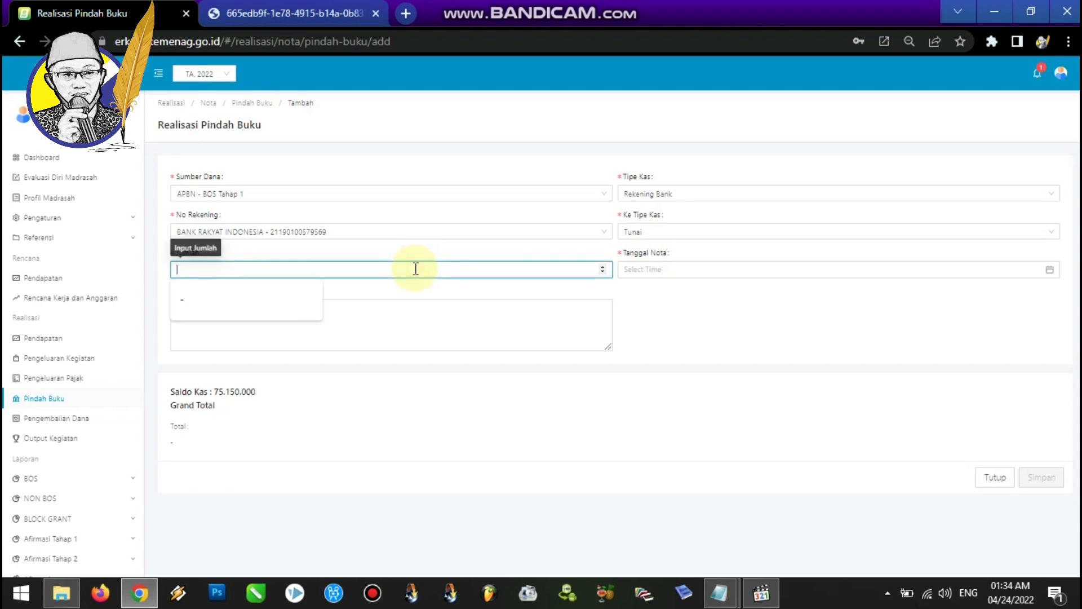
pyautogui.write('751')
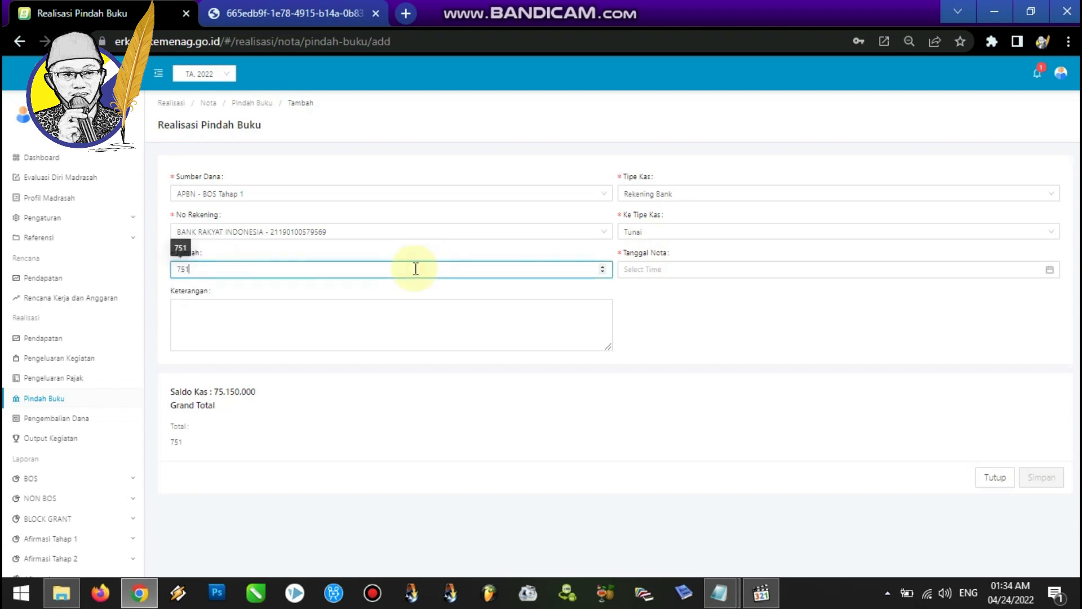
pyautogui.write('50000')
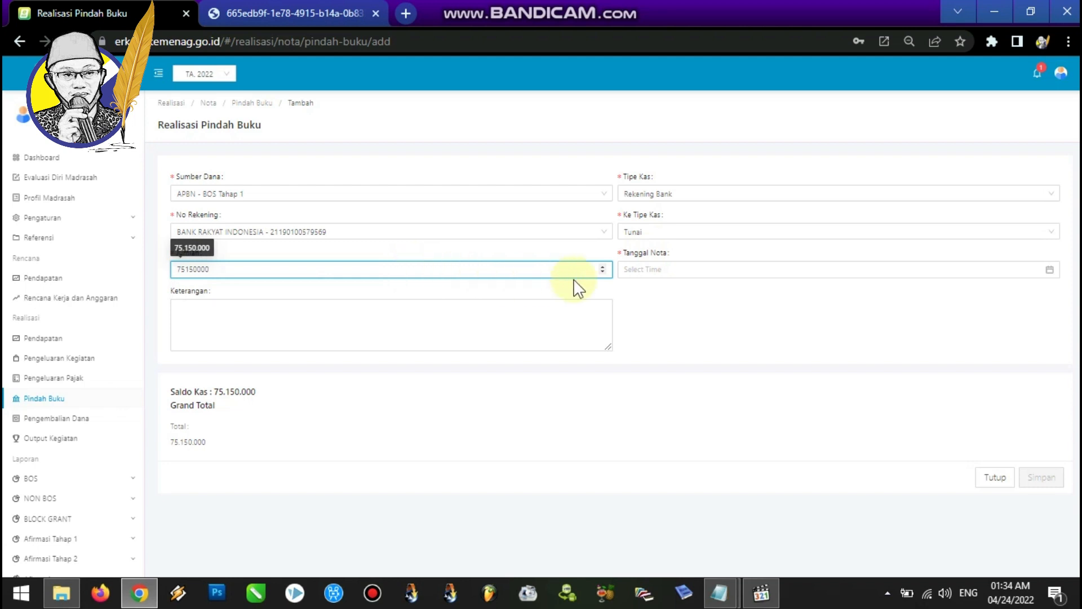
# Set the transfer note date to 11 April 2022.
pyautogui.click(649, 269)
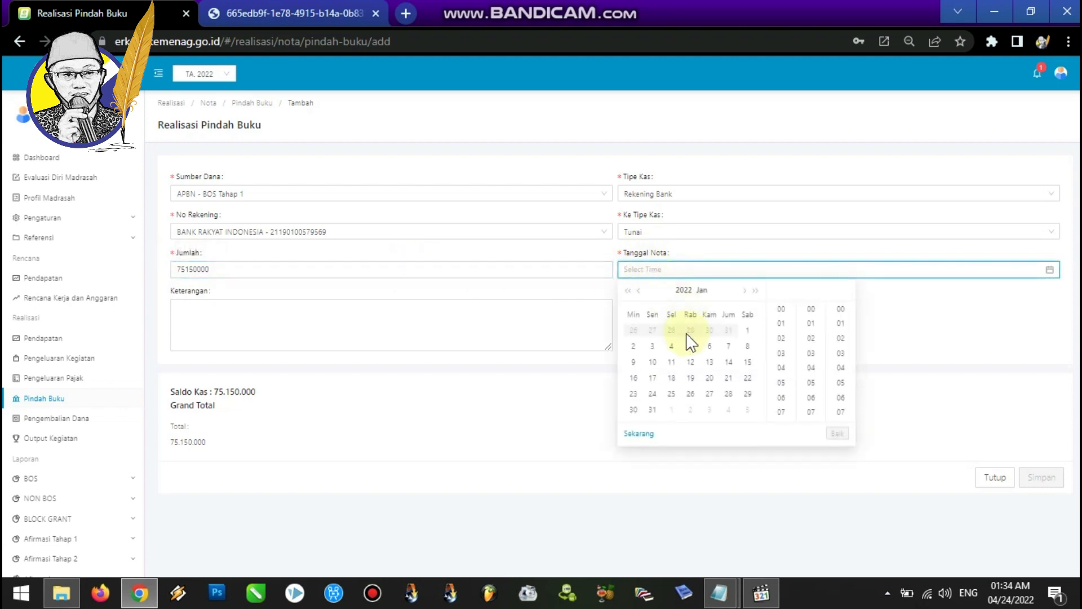
pyautogui.click(744, 290)
pyautogui.click(744, 290)
pyautogui.click(745, 290)
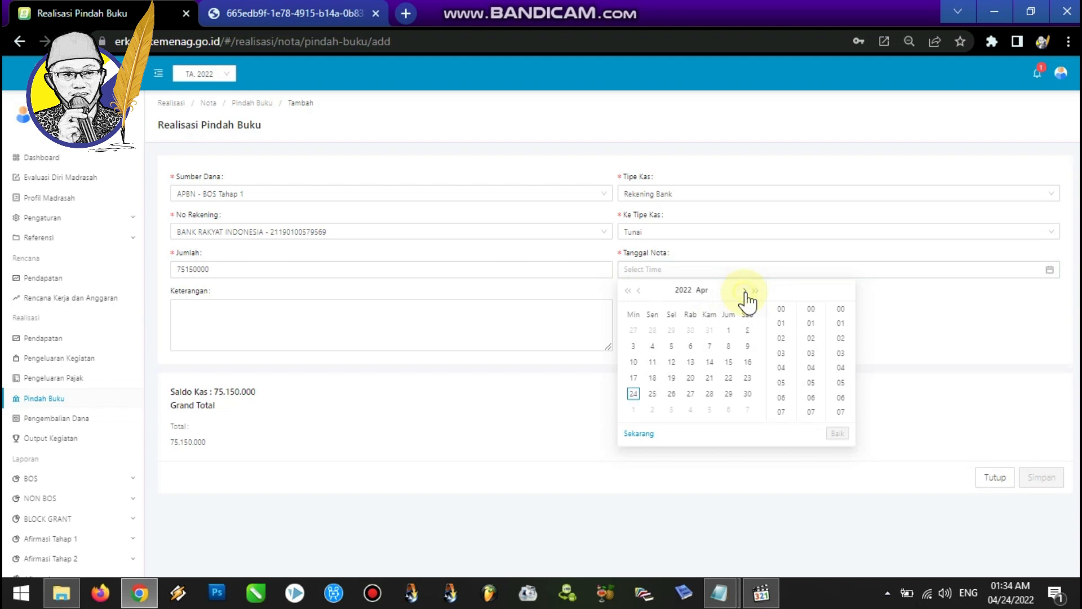
pyautogui.click(653, 361)
# Describe the transfer as PENGAMBILAN DANA BOS TAHAP 1 TA. 2022 and save the transfer note.
pyautogui.click(361, 315)
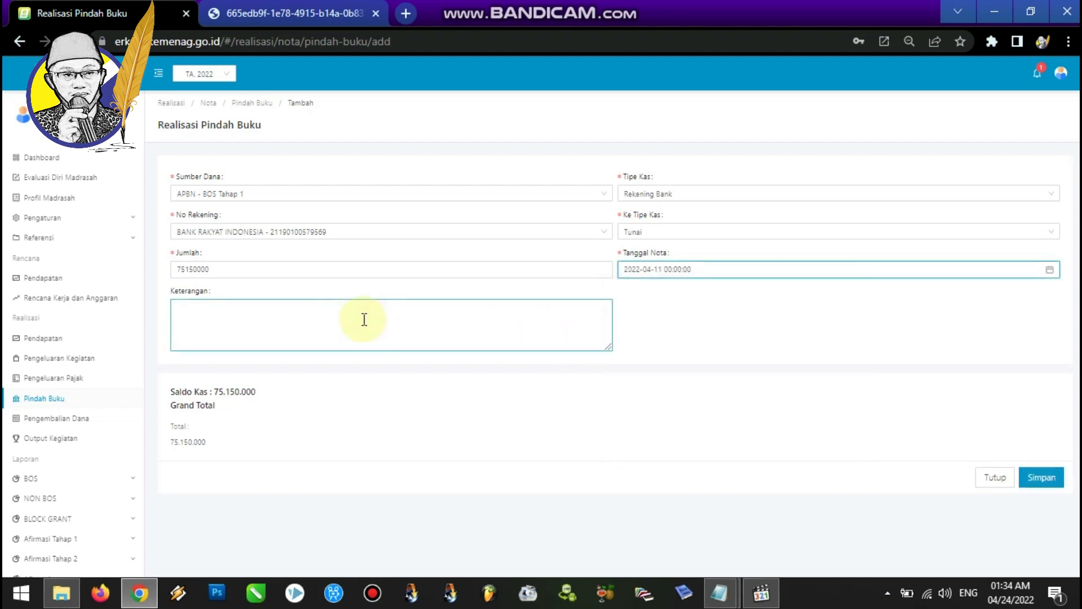
pyautogui.write('PEN')
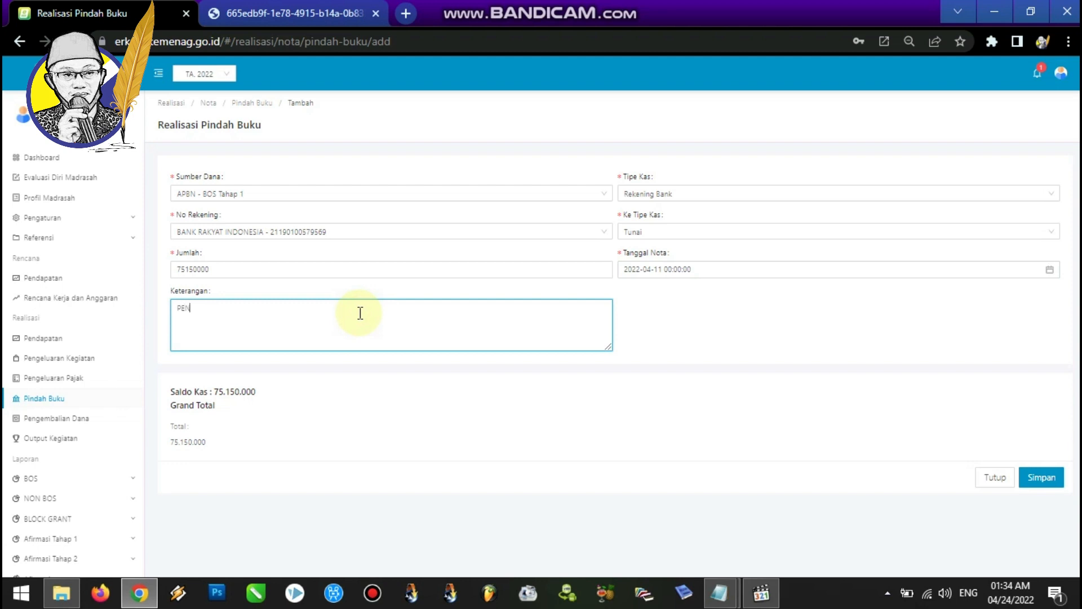
pyautogui.press('BackSpace')
pyautogui.press('BackSpace')
pyautogui.write('ENGAMBILAN BOS TAHAP 1 TA. 2022')
pyautogui.click(229, 308)
pyautogui.write('DANA')
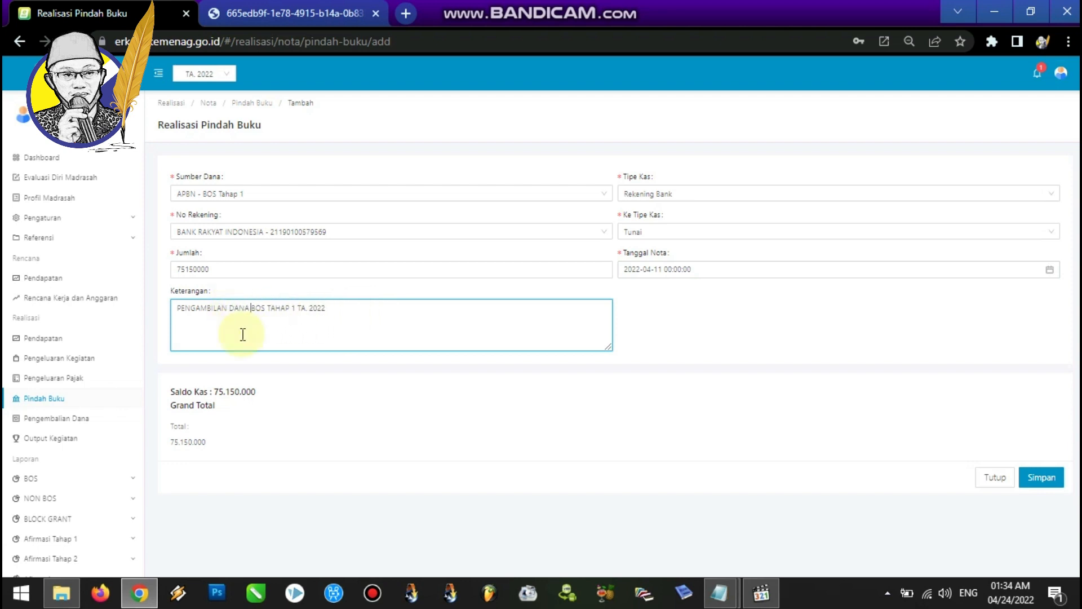
pyautogui.click(264, 306)
pyautogui.click(353, 308)
pyautogui.click(680, 320)
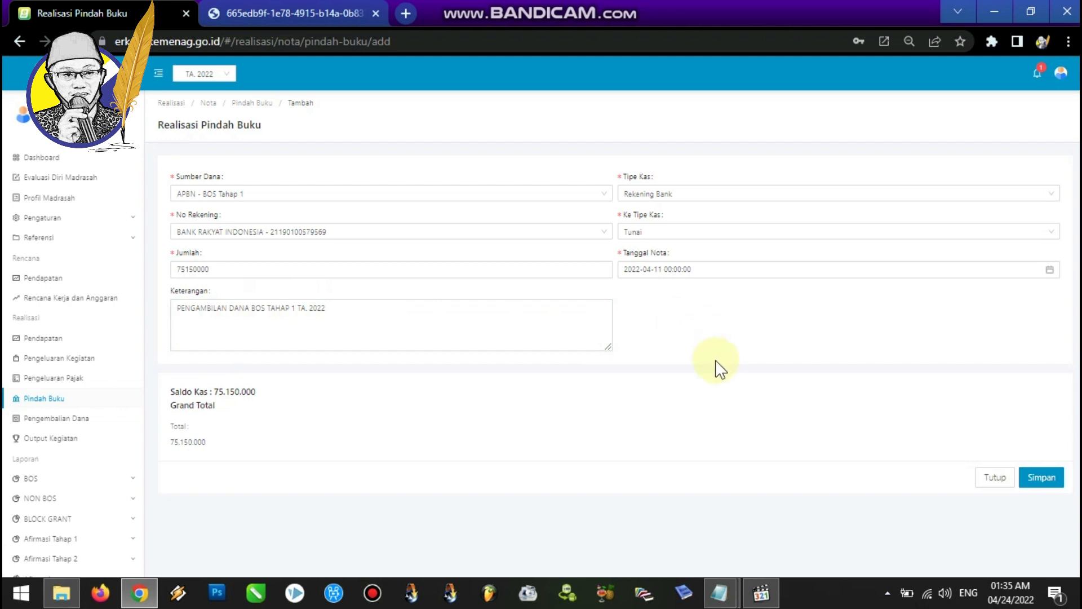
pyautogui.click(1040, 480)
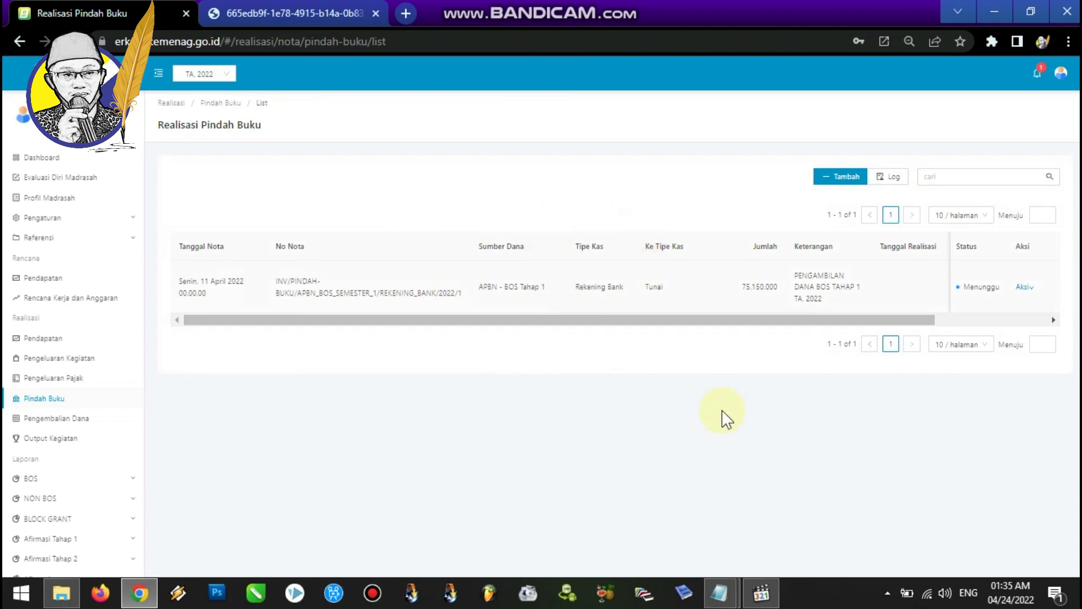
# Review the cash transfer steps listed in the Notepad procedure notes.
pyautogui.moveTo(720, 599)
pyautogui.click(761, 513)
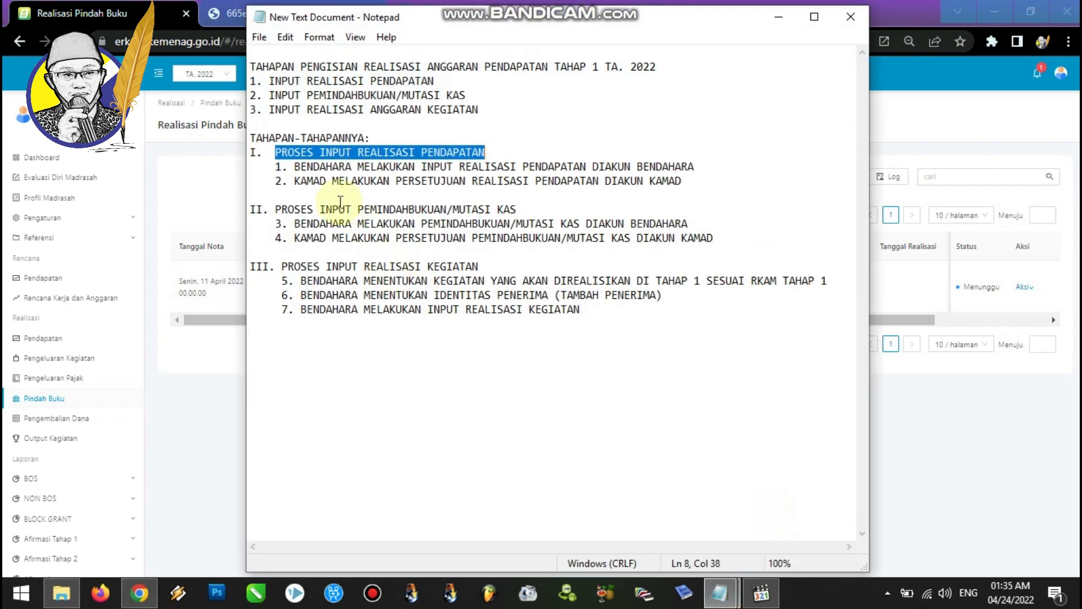
pyautogui.moveTo(294, 224); pyautogui.dragTo(708, 224)
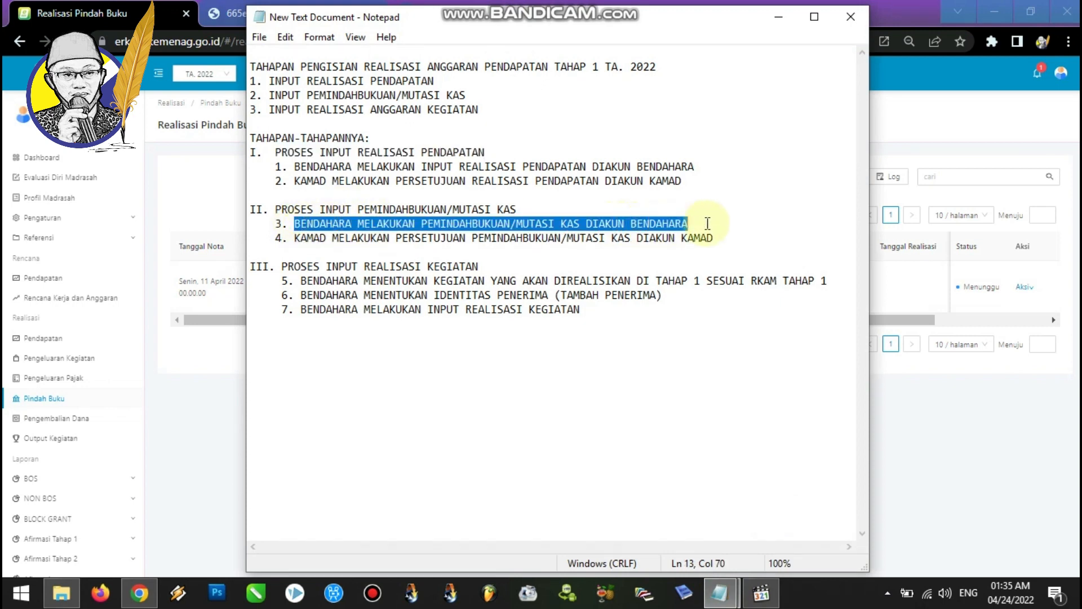
pyautogui.click(299, 239)
pyautogui.moveTo(299, 239); pyautogui.dragTo(715, 239)
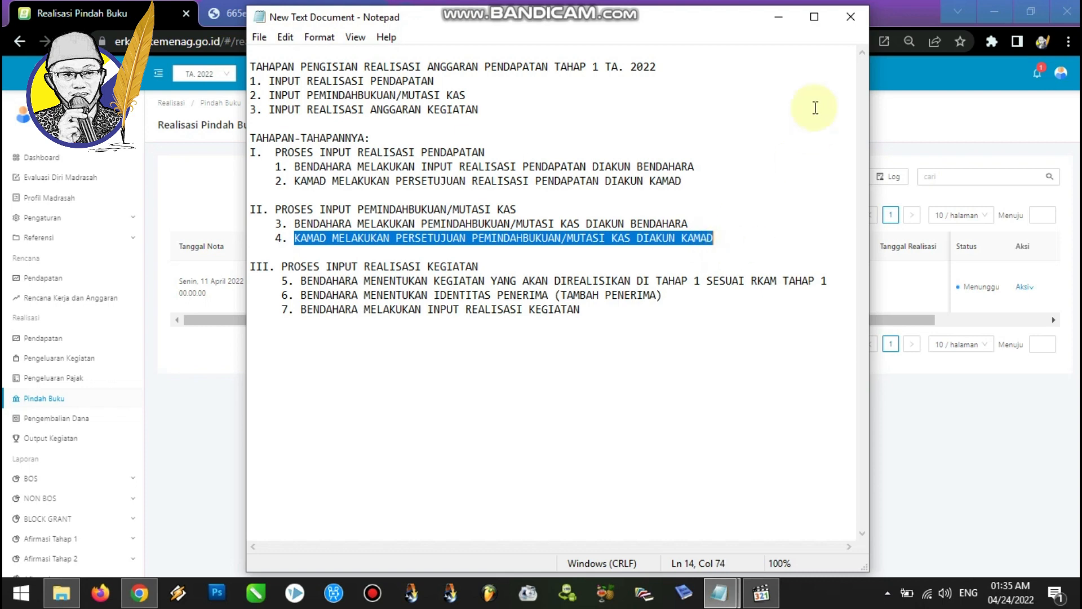
pyautogui.click(779, 18)
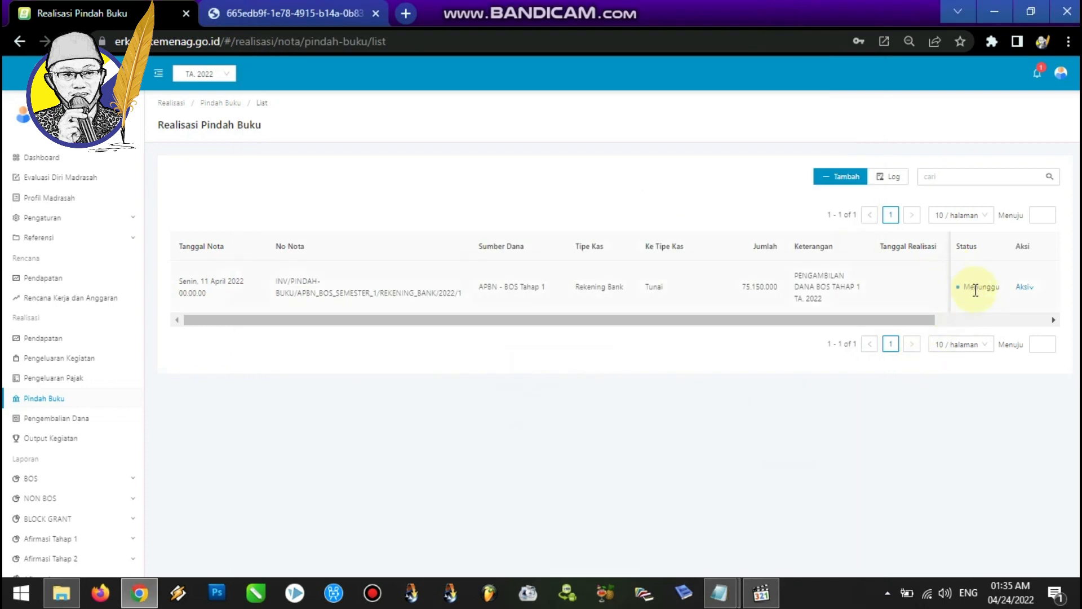
# Log out of the eRKAM account and sign back in.
pyautogui.click(1061, 72)
pyautogui.click(1032, 136)
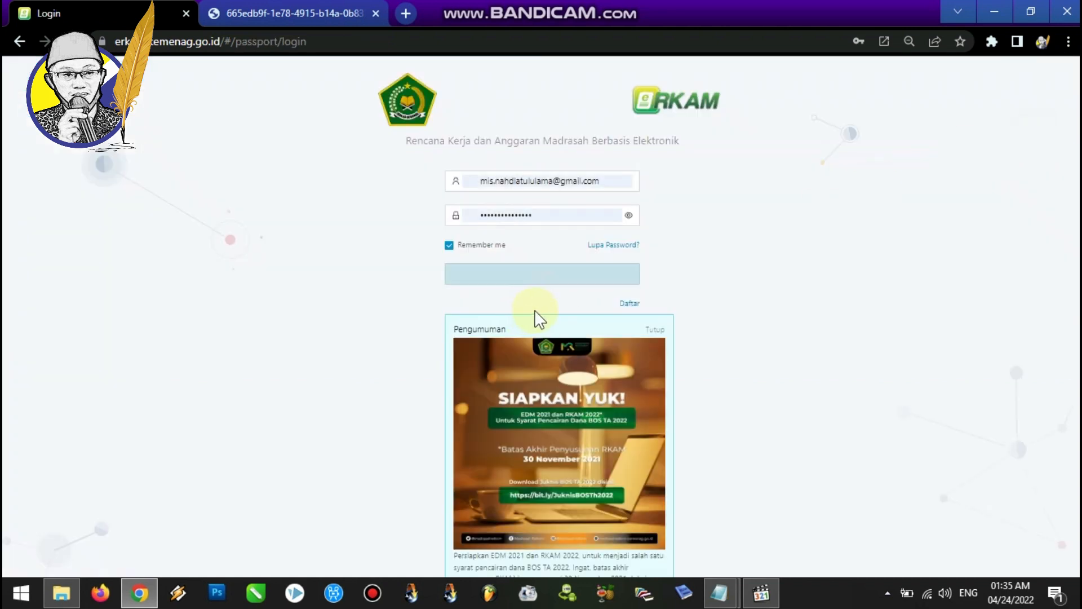
pyautogui.click(511, 273)
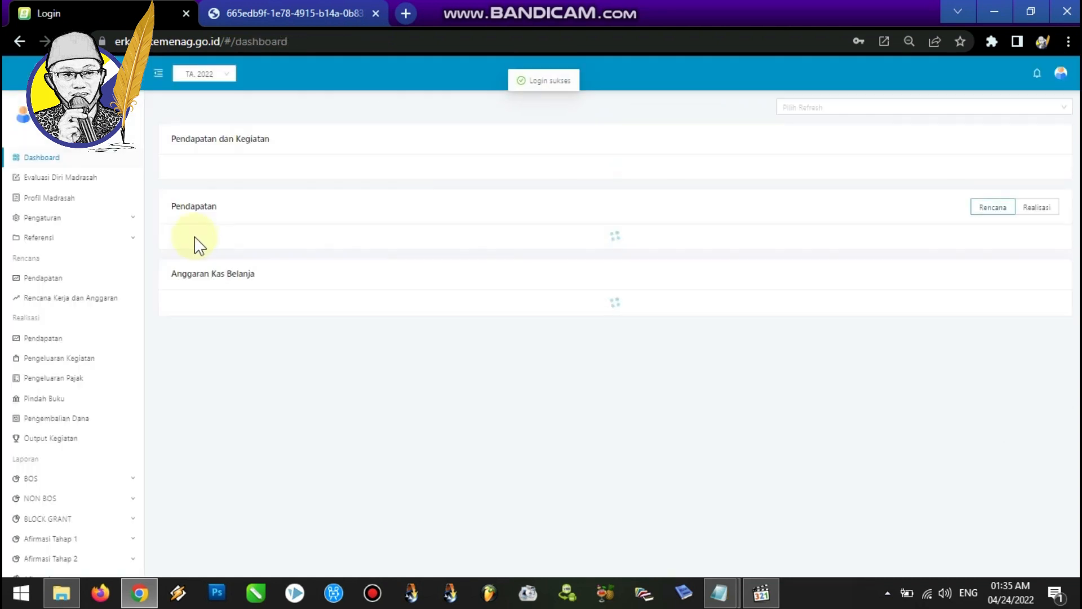
# Open the Pindah Buku list and approve the new BOS Tahap 1 transfer note.
pyautogui.click(43, 401)
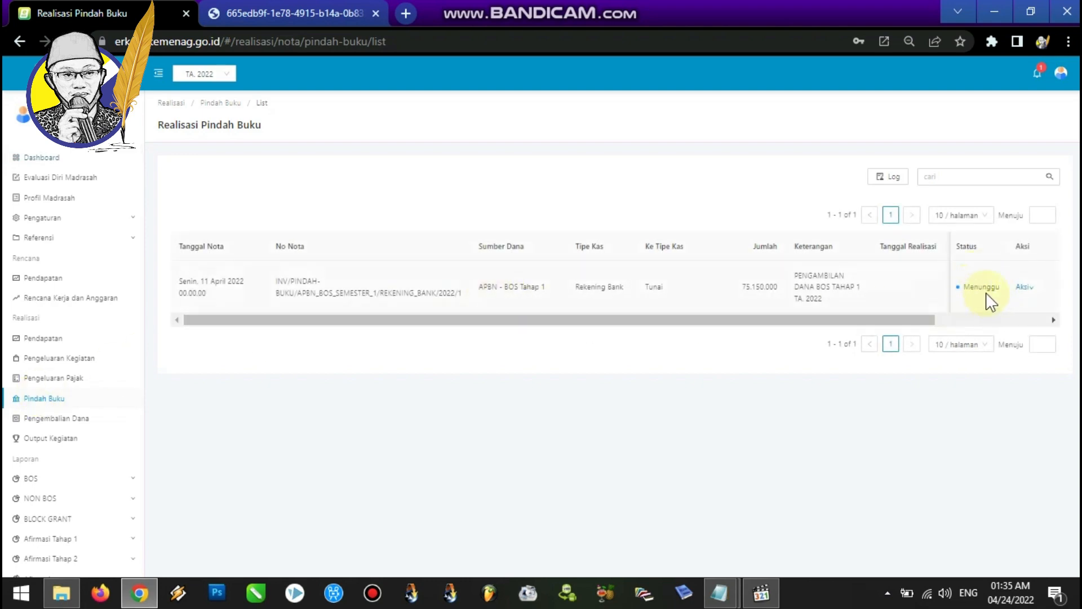
pyautogui.moveTo(1026, 290)
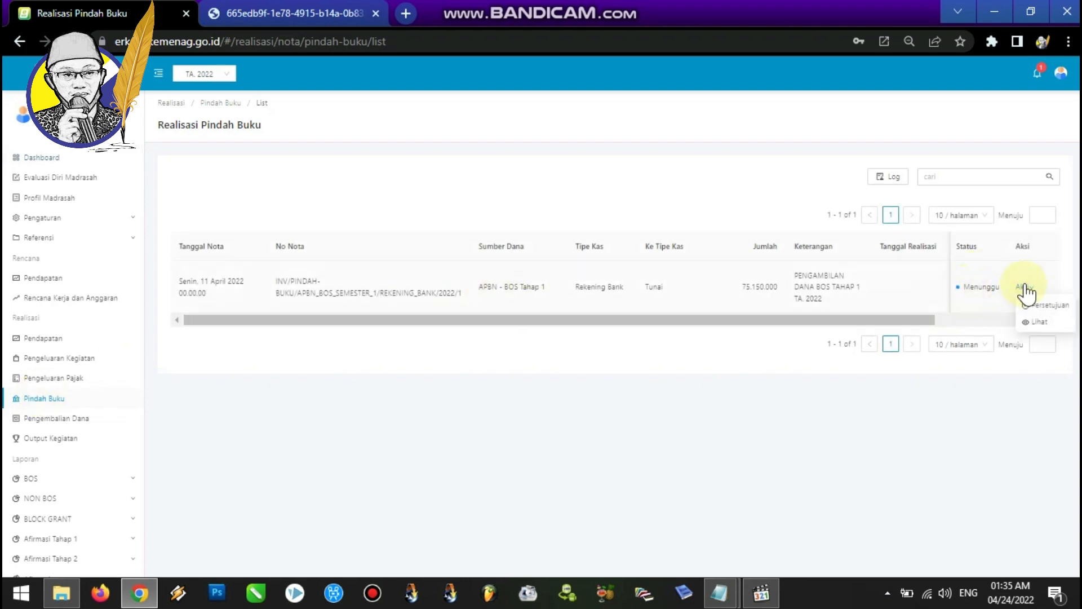
pyautogui.click(1049, 305)
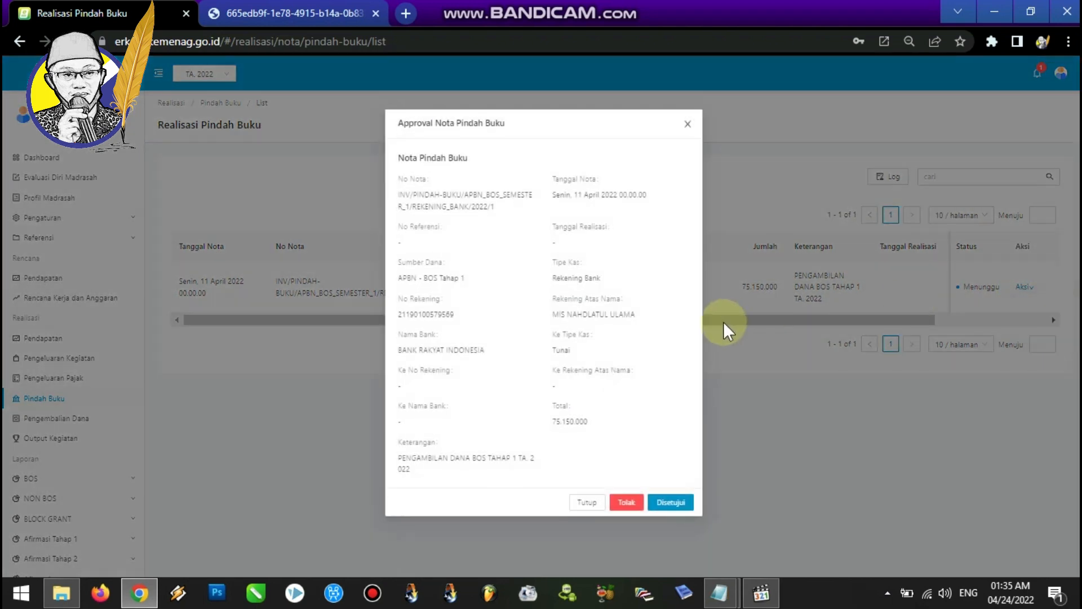
pyautogui.click(671, 501)
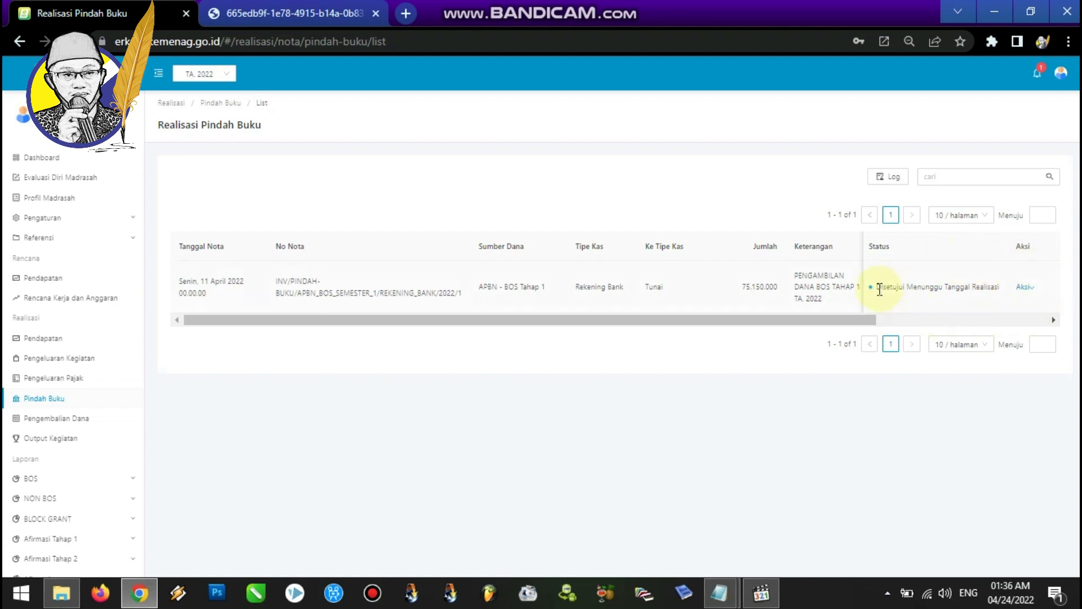
pyautogui.moveTo(879, 289); pyautogui.dragTo(1003, 287)
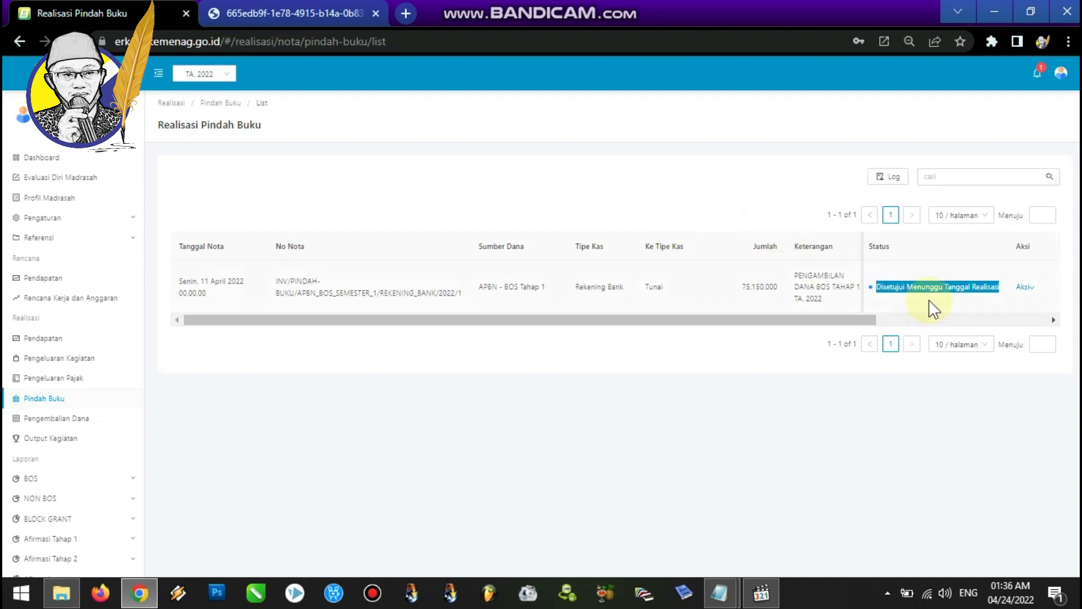
# Log out of eRKAM and sign back in with the headmaster's account username and saved password.
pyautogui.moveTo(1061, 73)
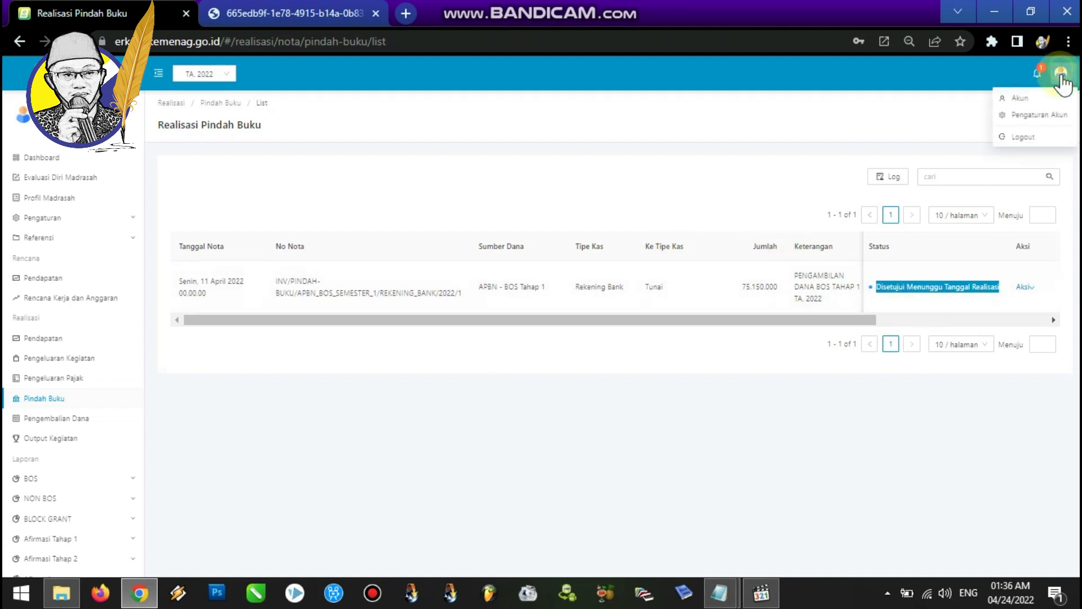
pyautogui.click(1036, 139)
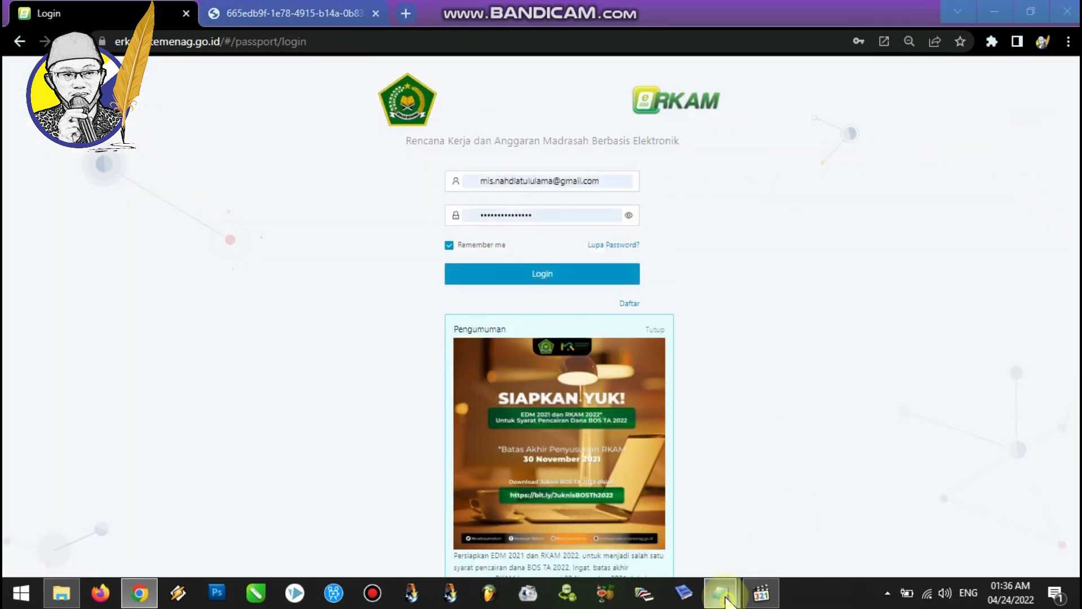
pyautogui.moveTo(719, 593)
pyautogui.click(759, 531)
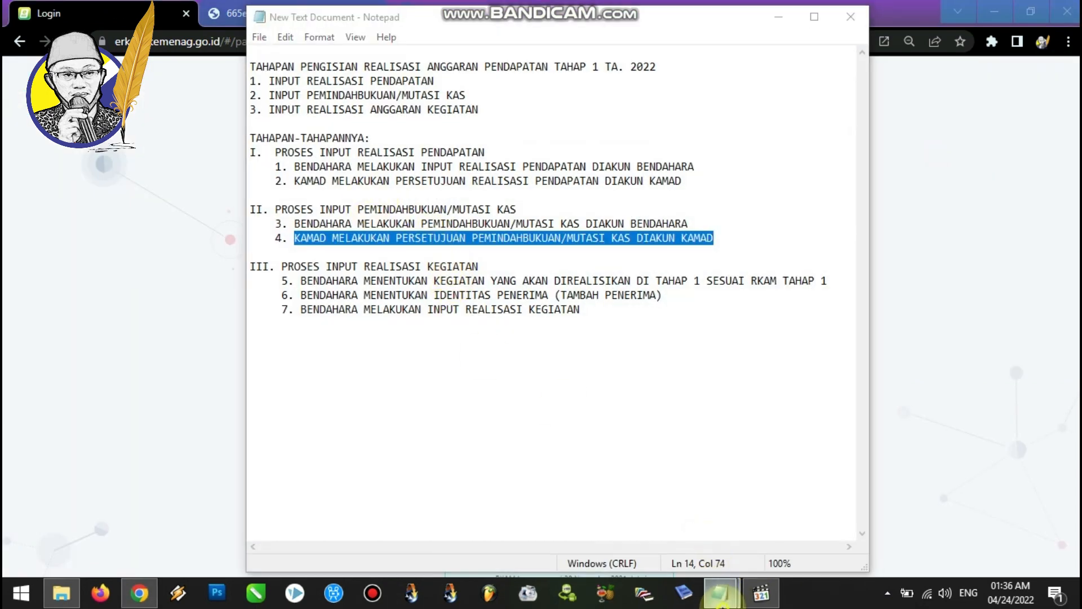
pyautogui.click(630, 530)
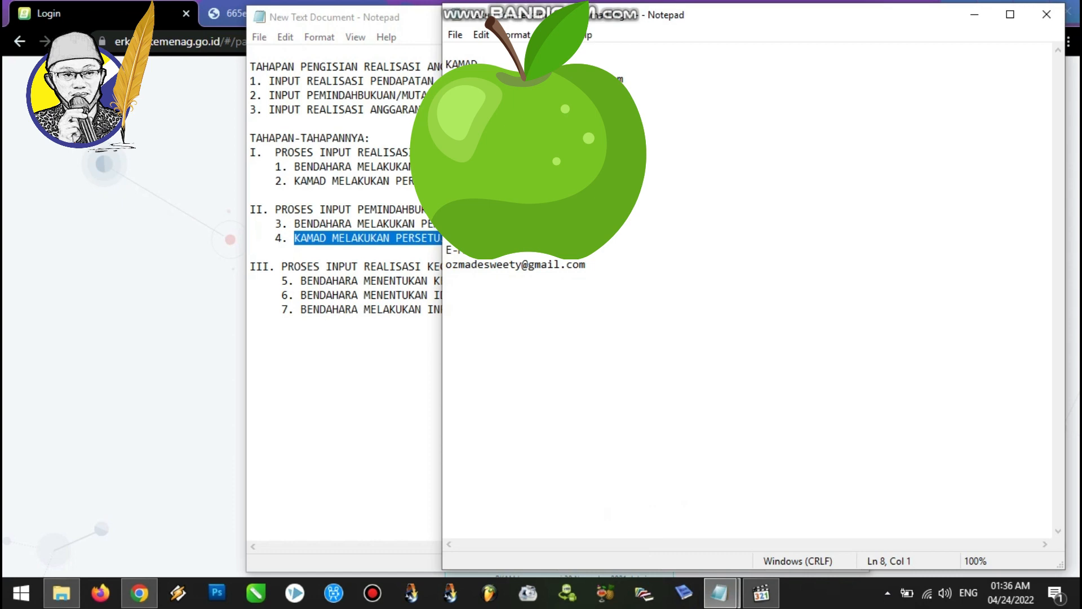
pyautogui.click(181, 278)
pyautogui.moveTo(604, 179); pyautogui.dragTo(465, 179)
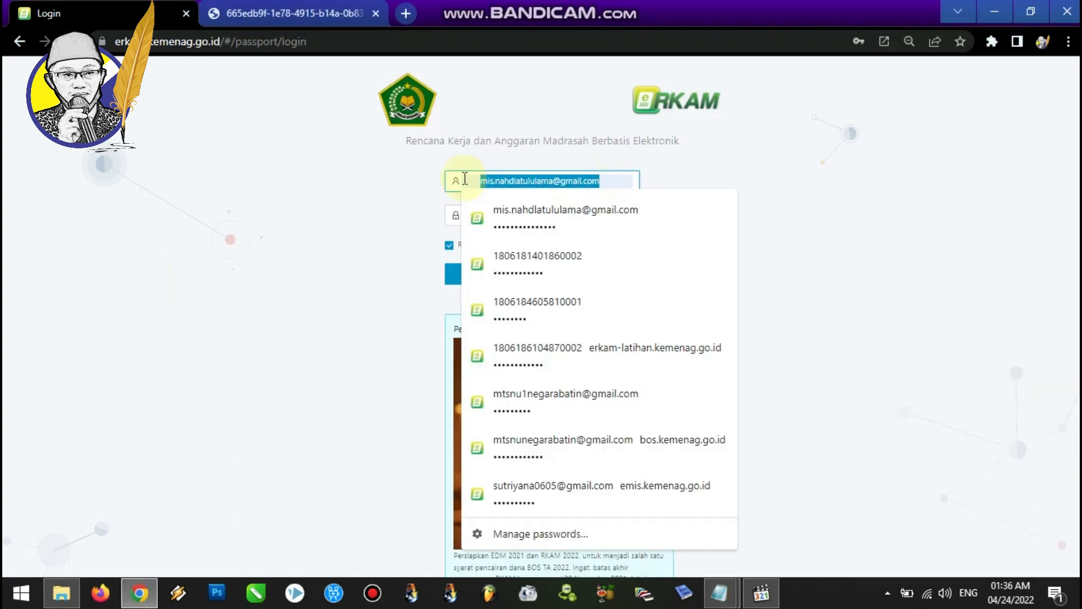
pyautogui.hotkey('ctrl', 'v')
pyautogui.click(510, 274)
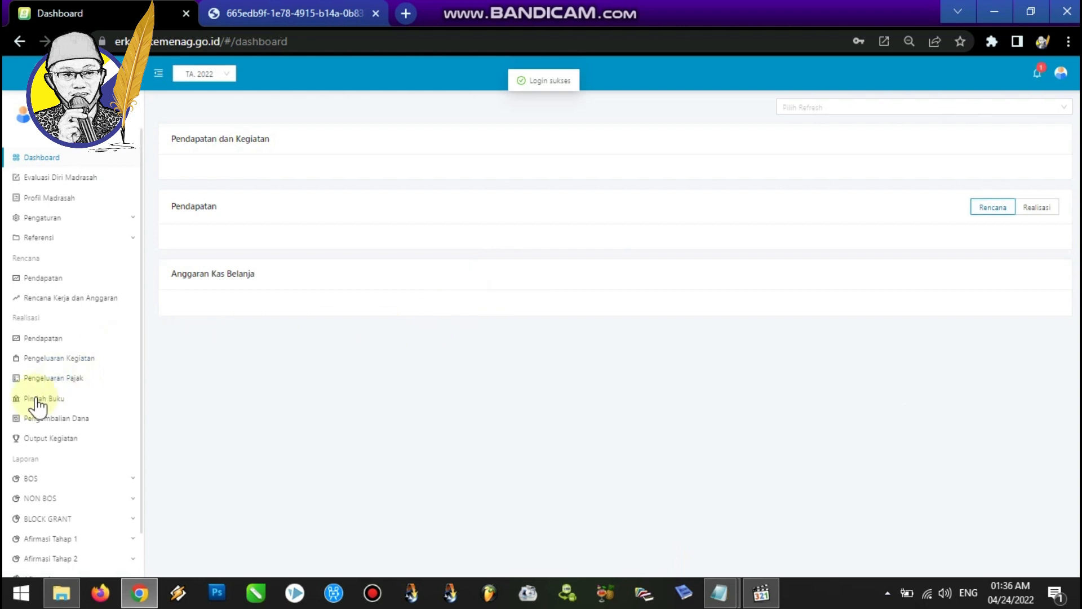
pyautogui.click(38, 400)
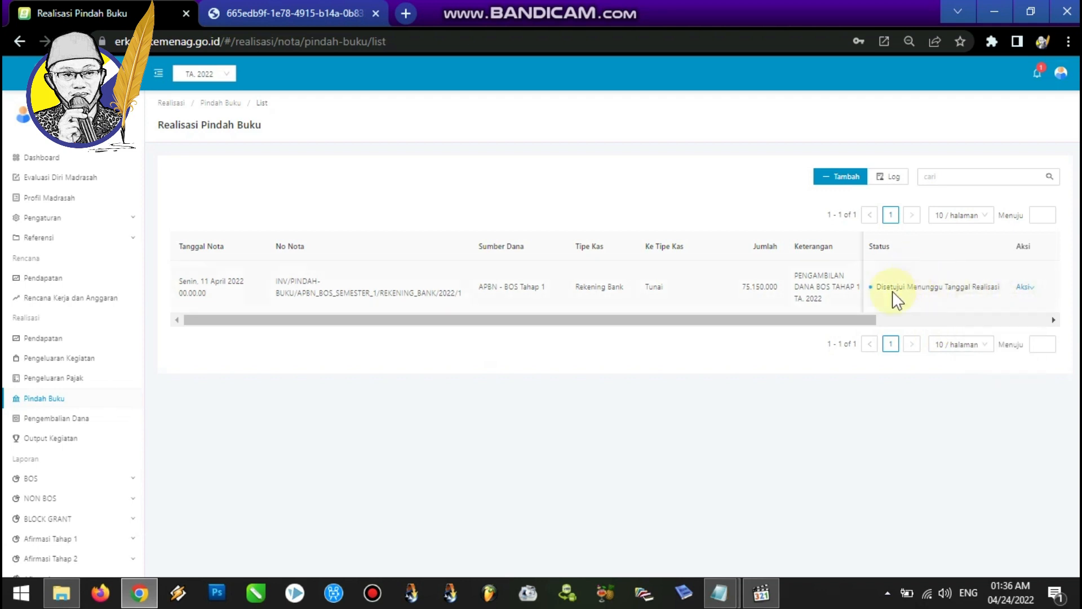
pyautogui.moveTo(1027, 293)
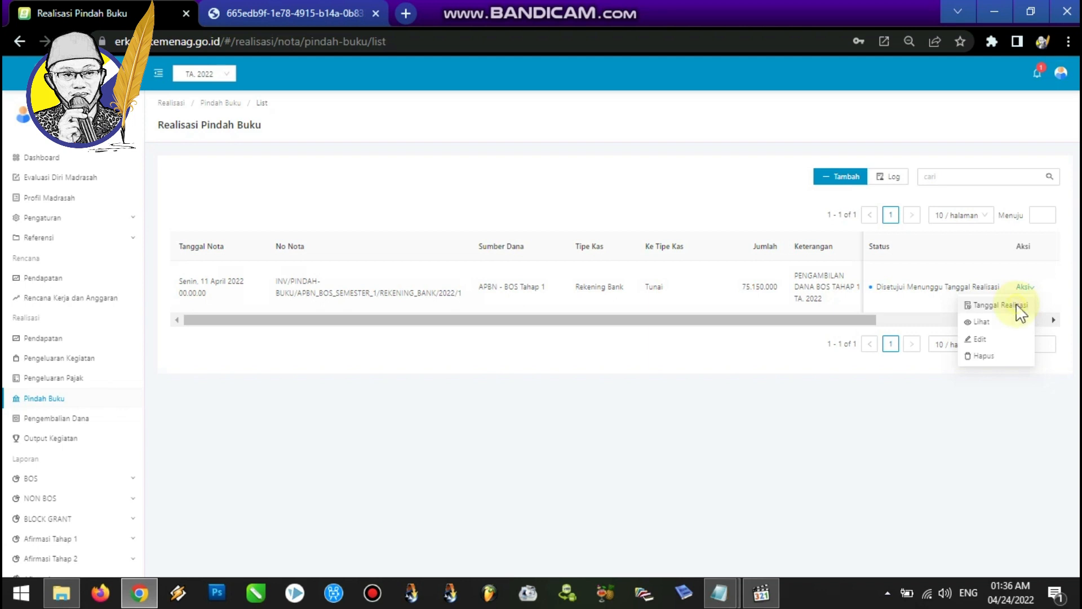
pyautogui.click(1020, 306)
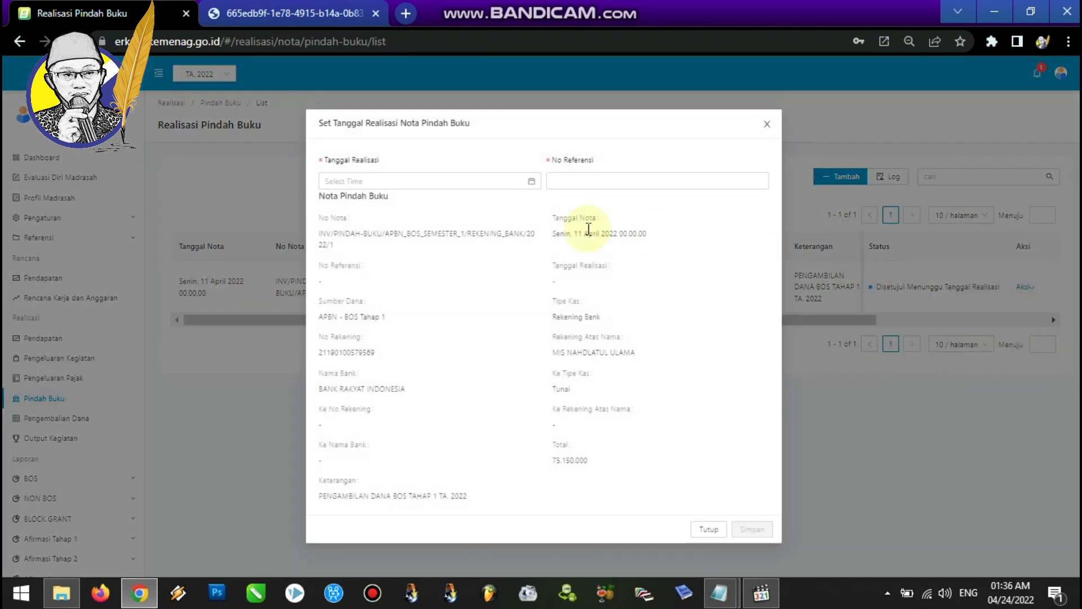
pyautogui.click(533, 185)
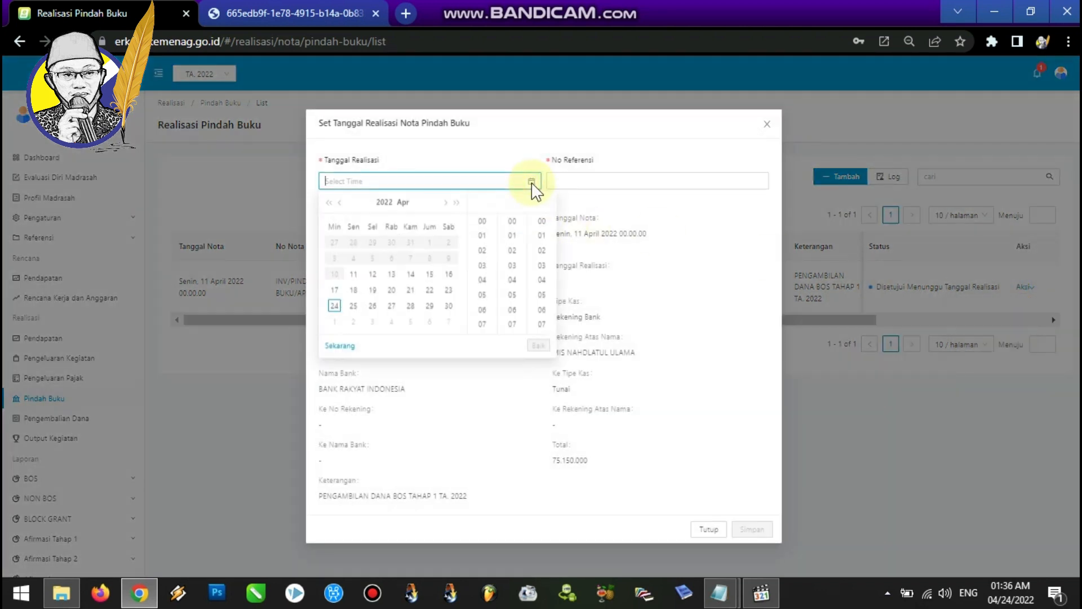
pyautogui.click(354, 275)
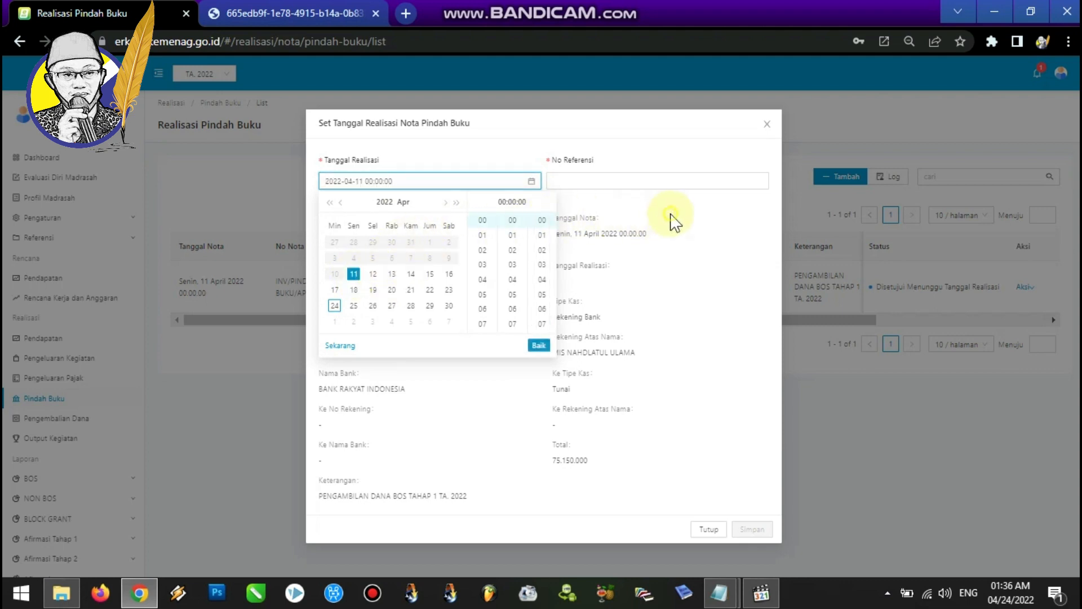
pyautogui.click(646, 211)
pyautogui.click(598, 181)
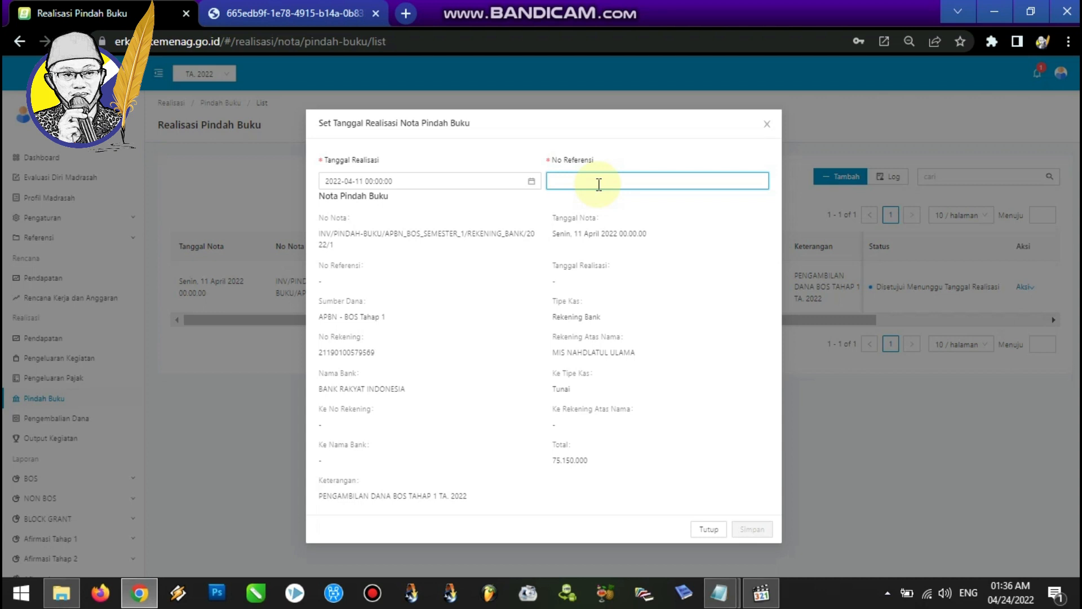
pyautogui.write('002/111.41/KM.BOS.T1/2022')
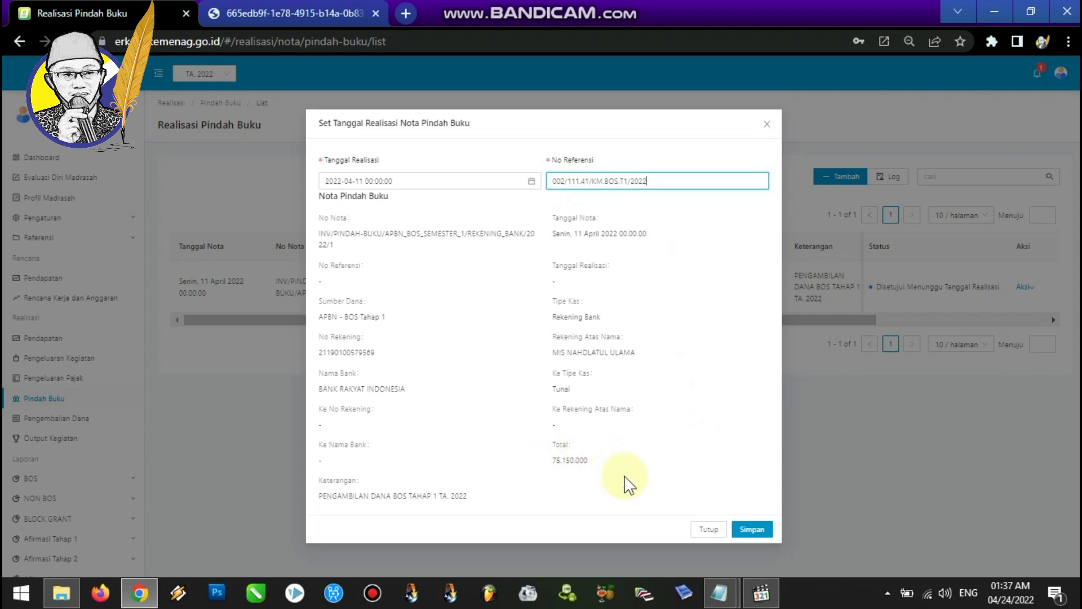
pyautogui.click(753, 531)
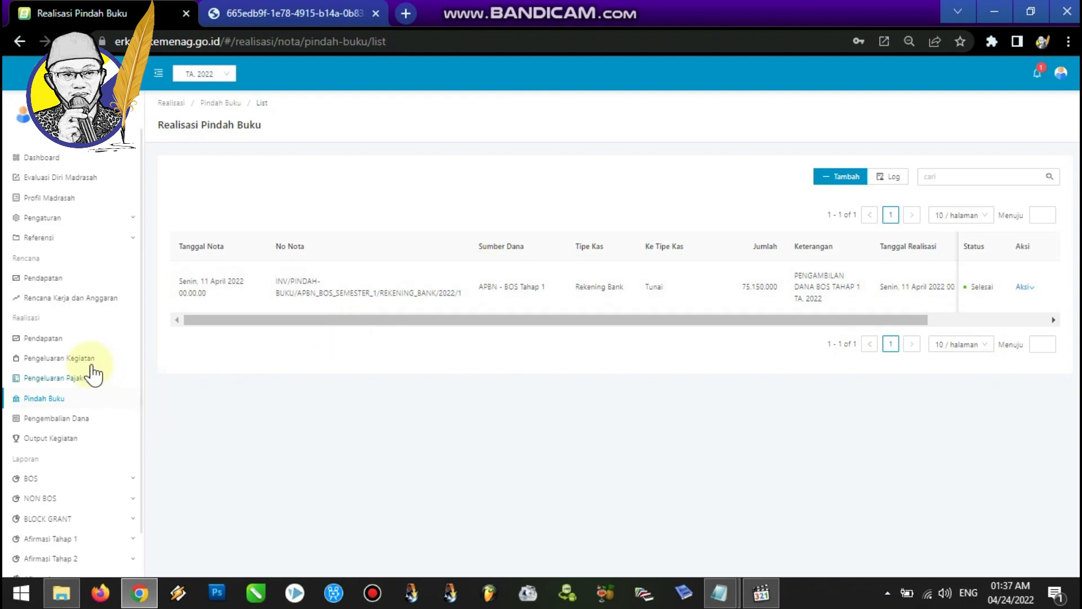
# Review the activity realization steps listed in the Notepad procedure notes.
pyautogui.moveTo(712, 595)
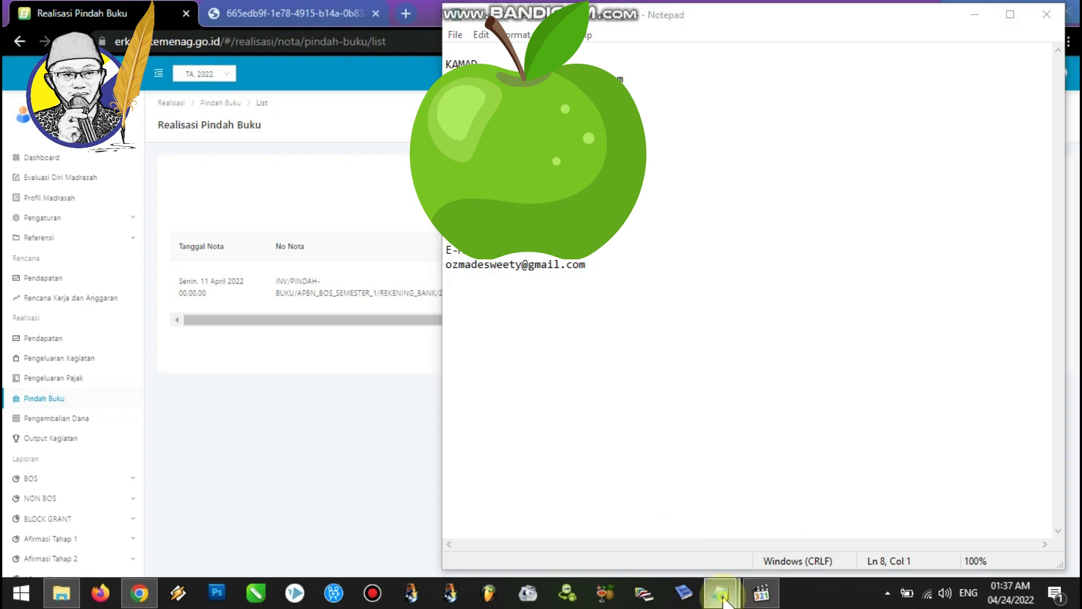
pyautogui.click(780, 519)
pyautogui.moveTo(275, 152); pyautogui.dragTo(536, 153)
pyautogui.moveTo(276, 209); pyautogui.dragTo(534, 207)
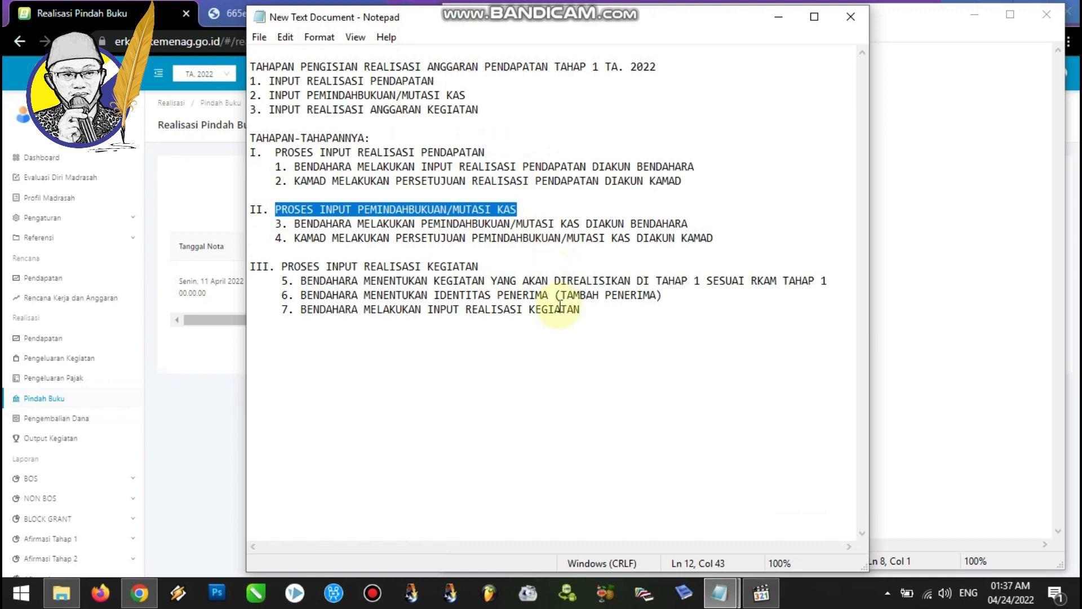
pyautogui.click(497, 266)
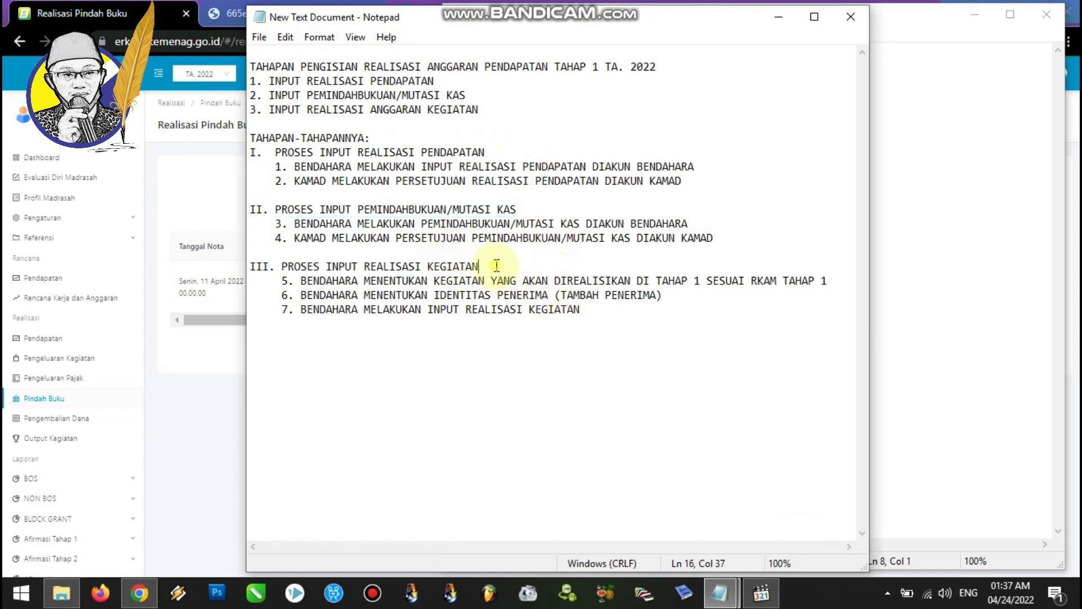
pyautogui.hotkey('shift', 'Left')
pyautogui.hotkey('shift', 'Left')
pyautogui.hotkey('shift', 'Left')
pyautogui.hotkey('shift', 'Left')
pyautogui.hotkey('shift', 'Left')
pyautogui.hotkey('shift', 'Left')
pyautogui.hotkey('shift', 'Left')
pyautogui.hotkey('shift', 'Left')
pyautogui.hotkey('shift', 'Left')
pyautogui.hotkey('shift', 'Left')
pyautogui.hotkey('shift', 'Left')
pyautogui.hotkey('shift', 'Left')
pyautogui.hotkey('shift', 'Left')
pyautogui.hotkey('shift', 'Left')
pyautogui.hotkey('shift', 'Left')
pyautogui.hotkey('shift', 'Left')
pyautogui.hotkey('shift', 'Left')
pyautogui.hotkey('shift', 'Left')
pyautogui.hotkey('shift', 'Left')
pyautogui.hotkey('shift', 'Left')
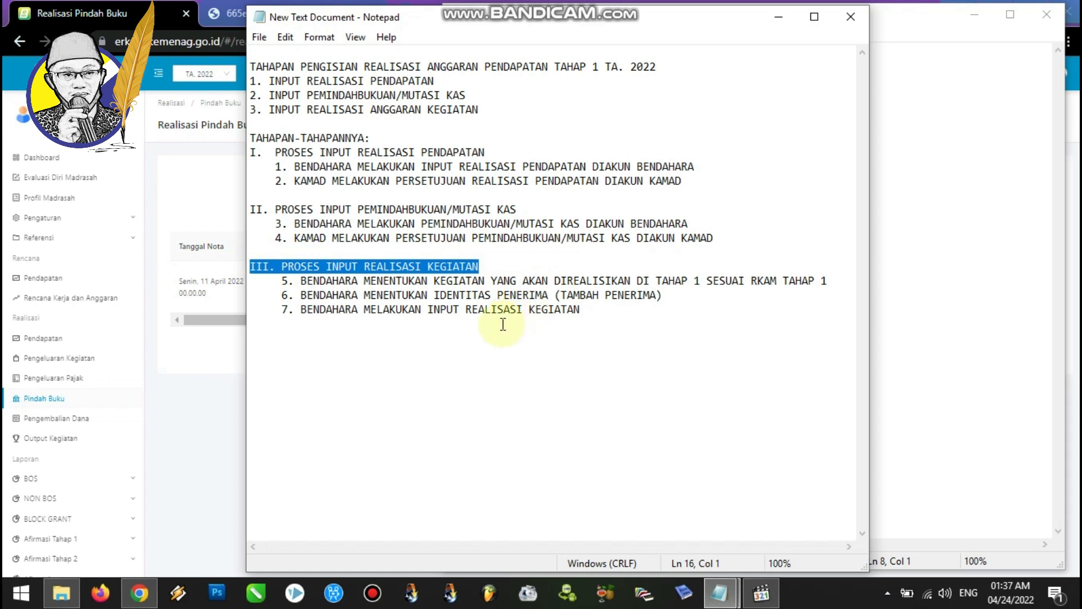
pyautogui.moveTo(300, 281); pyautogui.dragTo(625, 308)
pyautogui.click(348, 282)
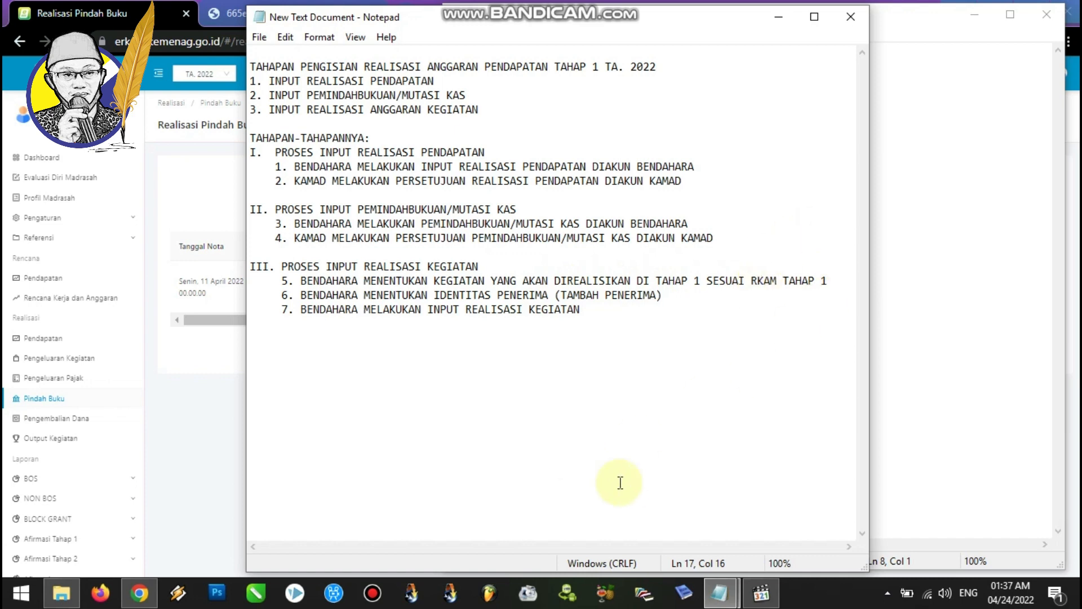
pyautogui.click(141, 592)
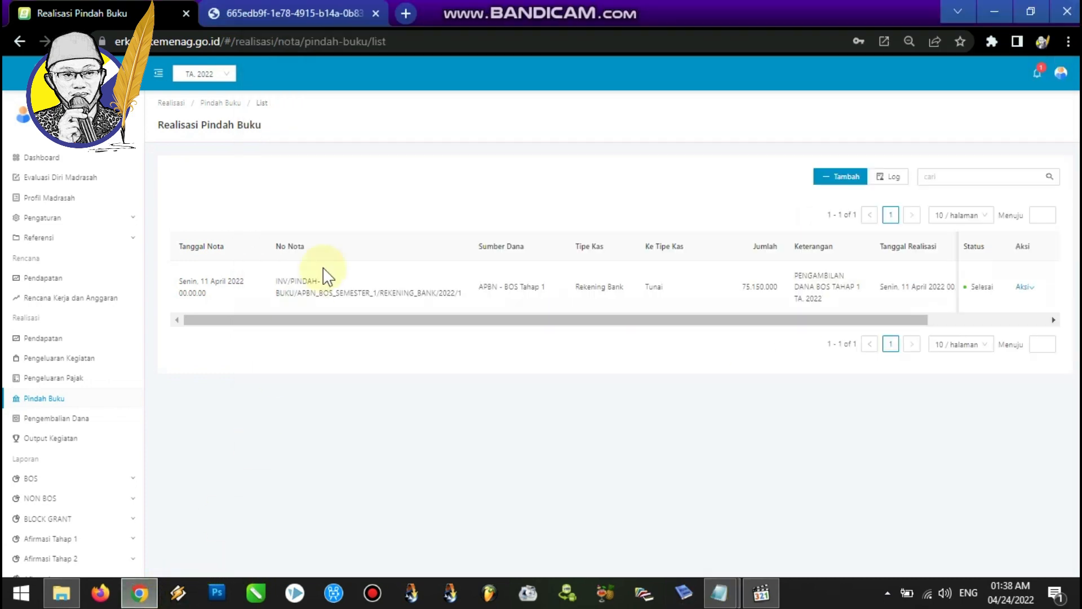
# Examine the Stage 1 activity items and subtotal in the RKAM 2022 PDF document.
pyautogui.click(266, 1)
pyautogui.moveTo(1077, 279); pyautogui.dragTo(1077, 129)
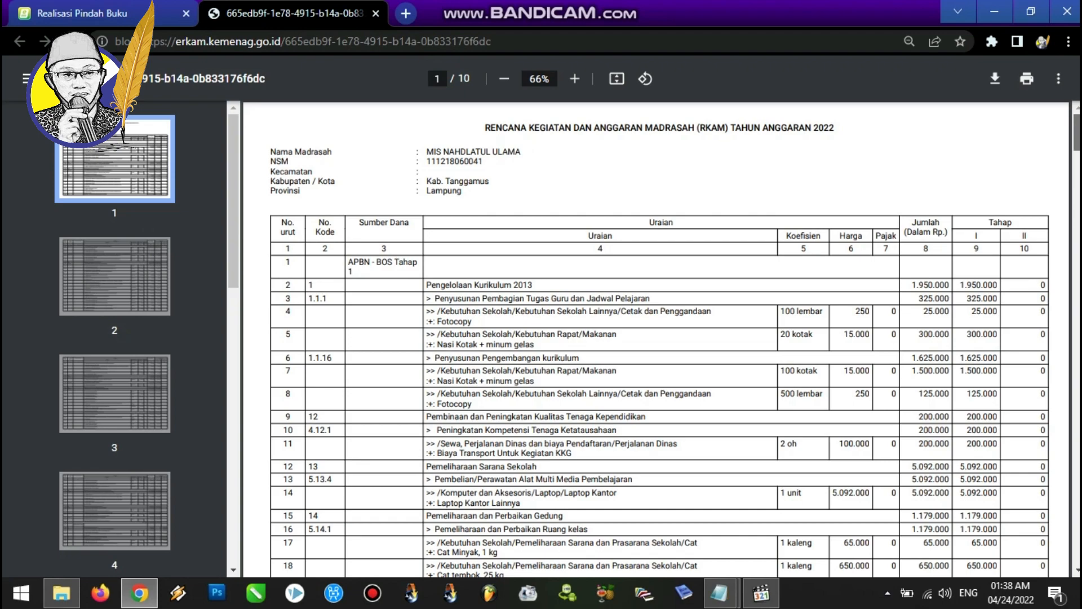
pyautogui.scroll(-2, 656, 338)
pyautogui.scroll(-12, 657, 338)
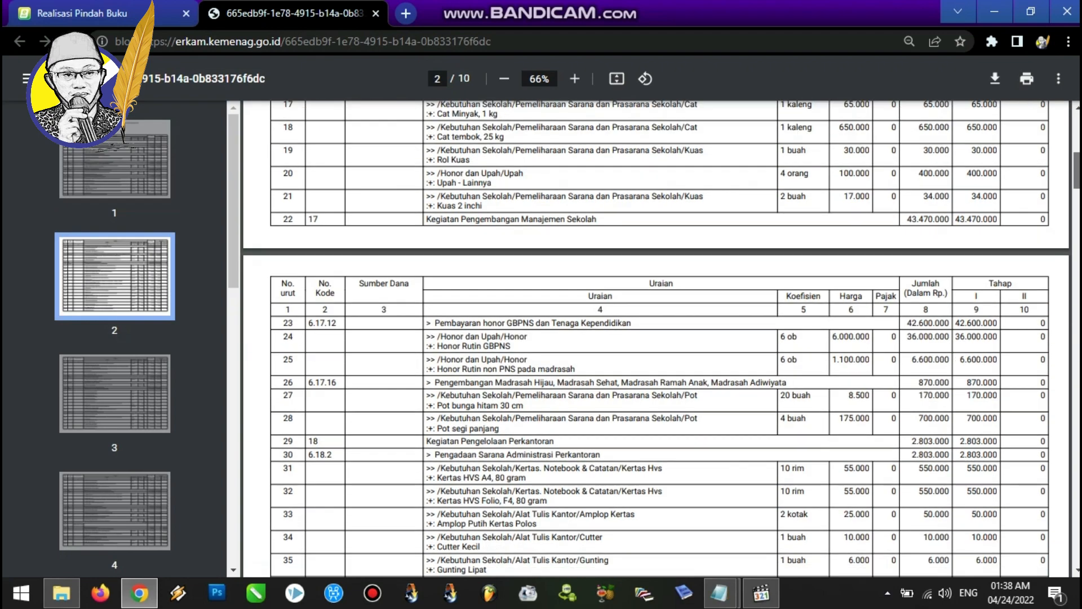
pyautogui.scroll(-10, 656, 339)
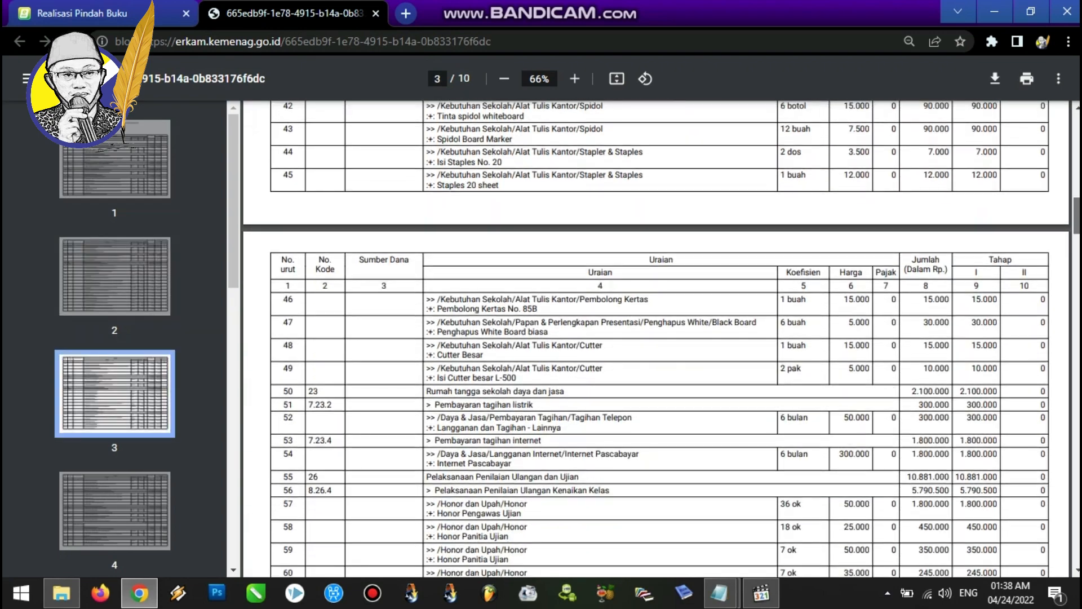
pyautogui.scroll(-1, 657, 339)
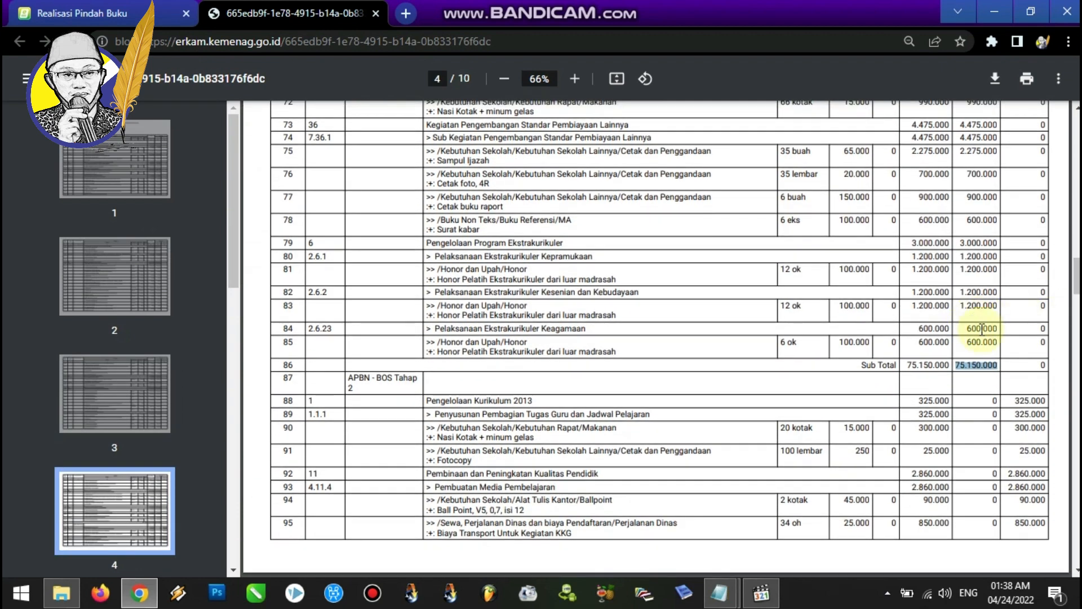
pyautogui.moveTo(1077, 286); pyautogui.dragTo(1076, 173)
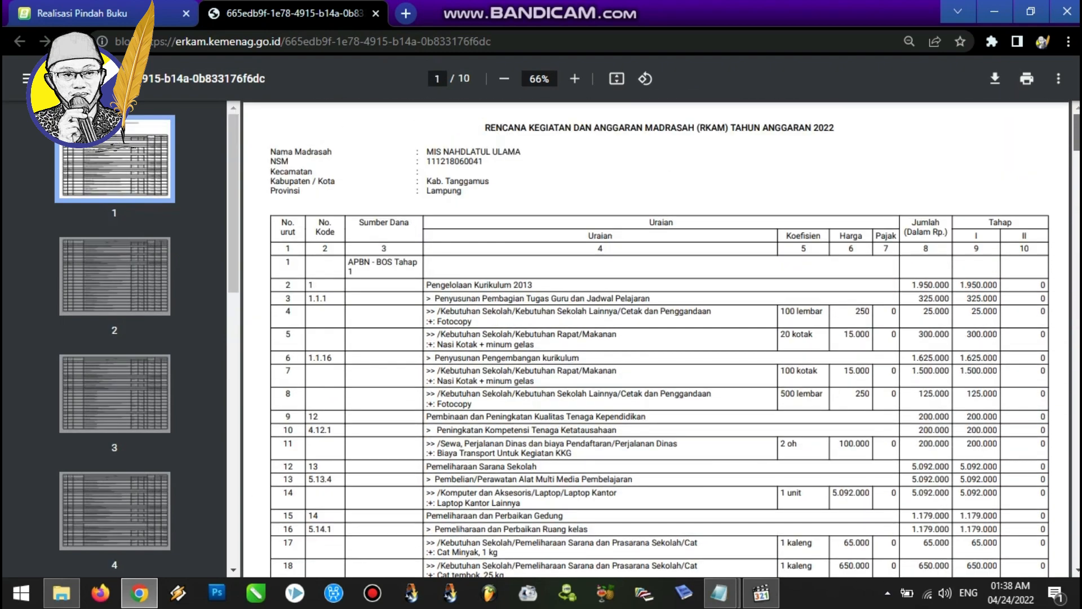
pyautogui.moveTo(1076, 132); pyautogui.dragTo(1076, 272)
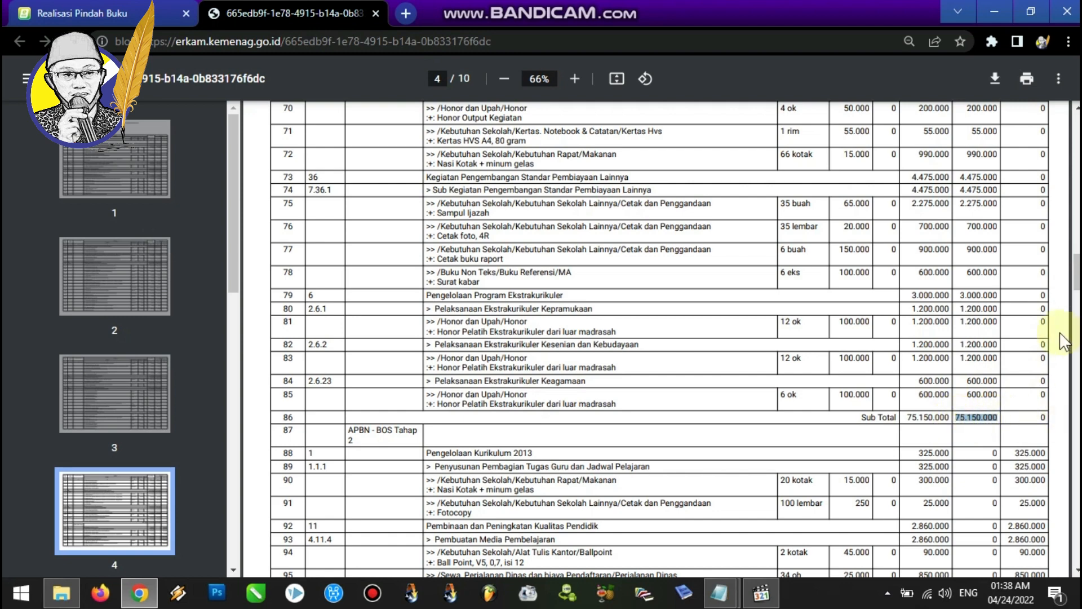
pyautogui.scroll(6, 1070, 261)
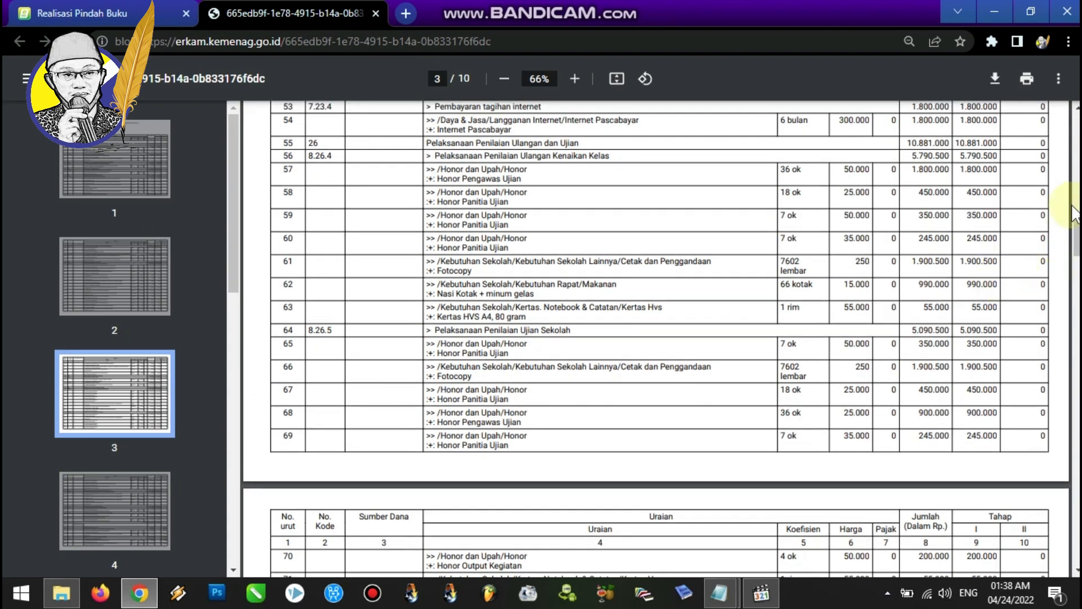
pyautogui.moveTo(1075, 231); pyautogui.dragTo(1075, 262)
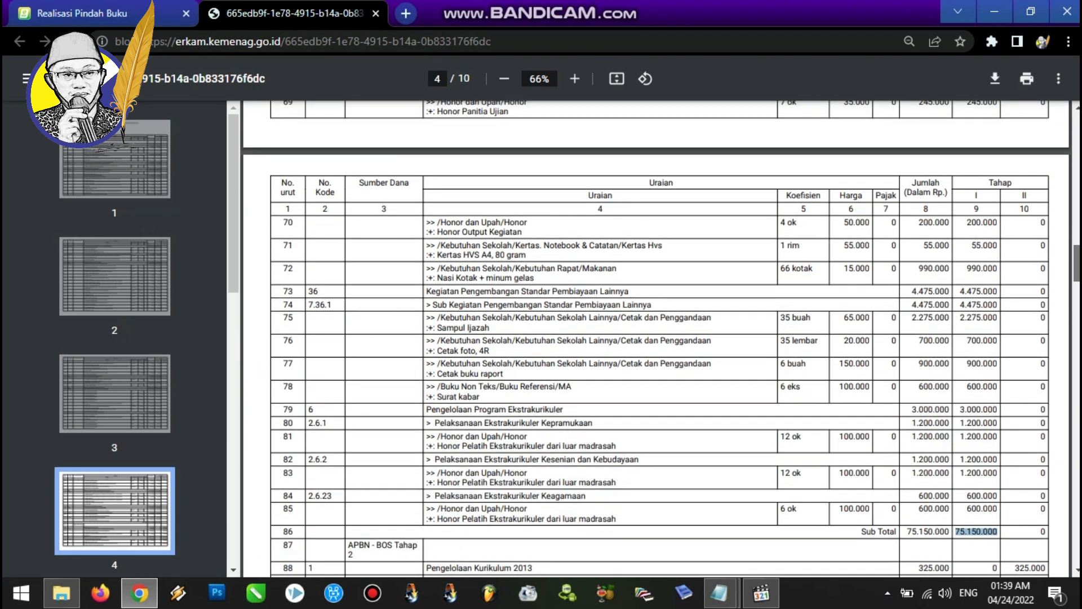
pyautogui.moveTo(979, 496); pyautogui.dragTo(974, 282)
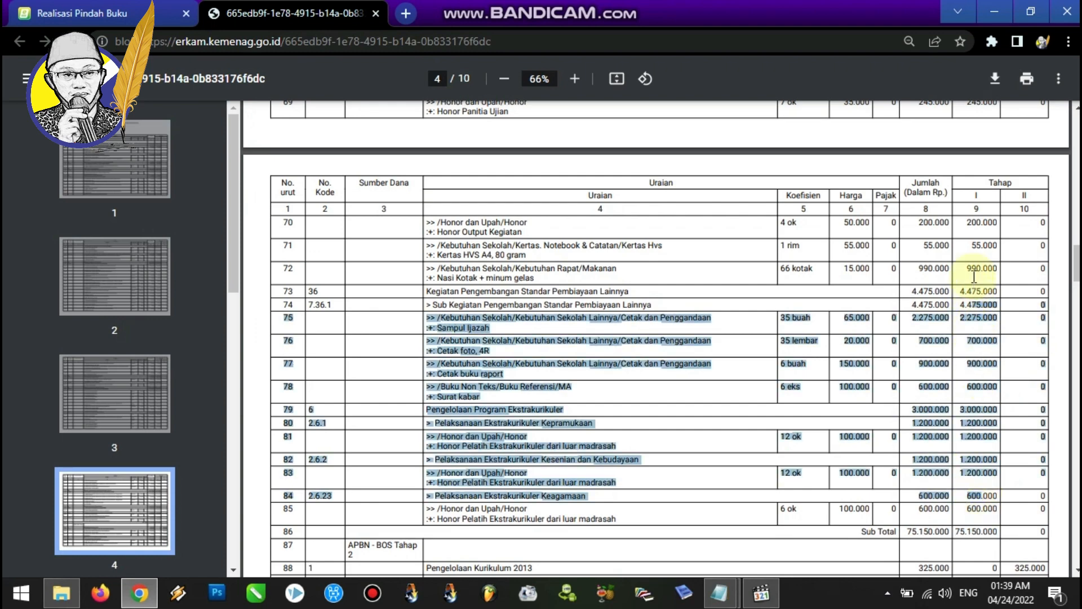
pyautogui.click(1048, 307)
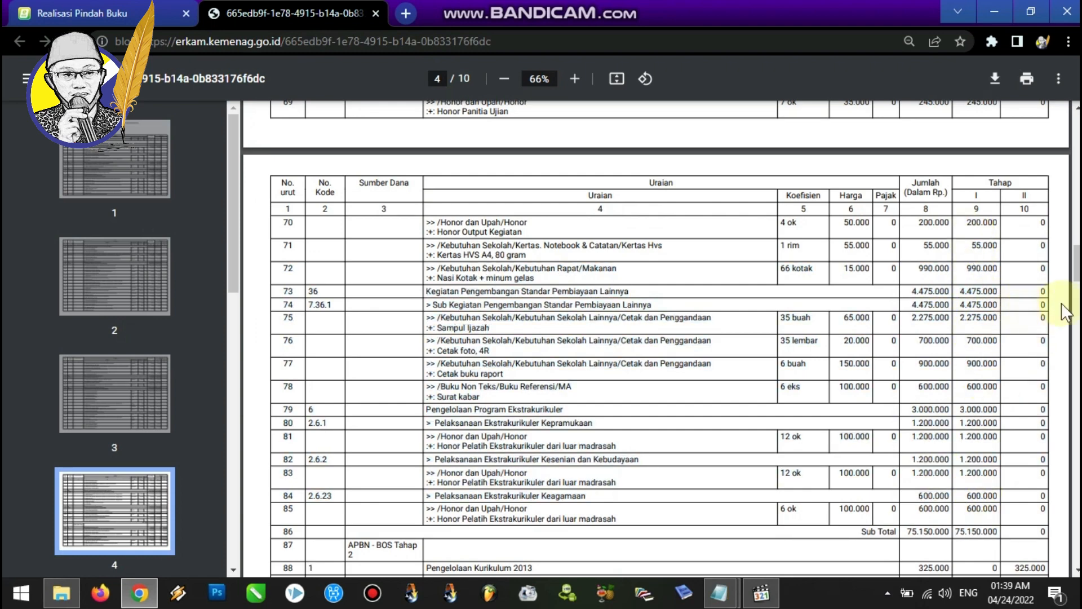
pyautogui.moveTo(1077, 271); pyautogui.dragTo(1077, 180)
pyautogui.moveTo(434, 208); pyautogui.dragTo(871, 246)
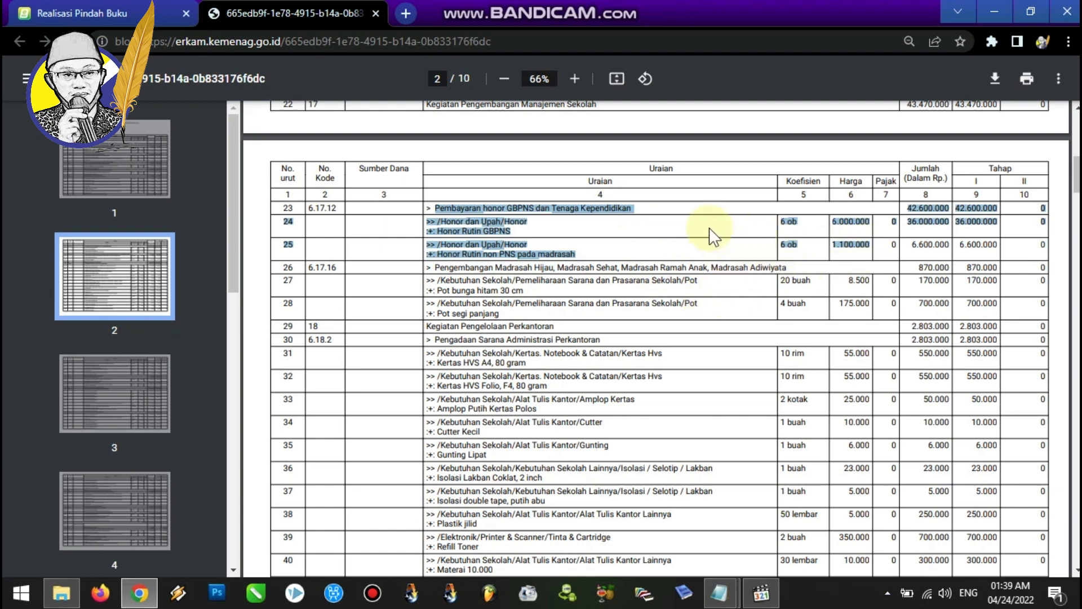
pyautogui.click(523, 222)
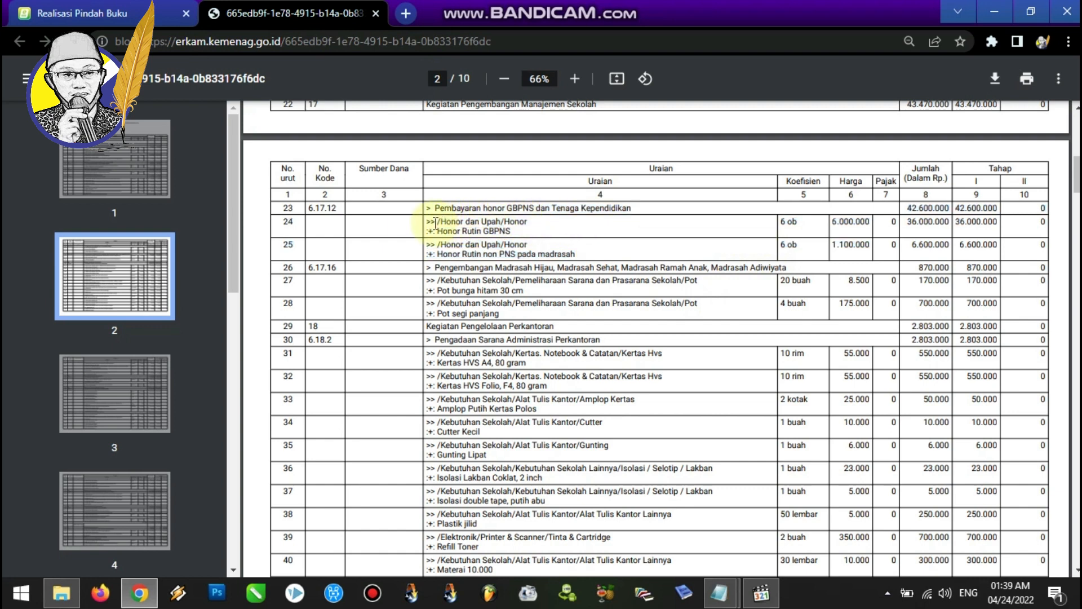
pyautogui.moveTo(427, 221); pyautogui.dragTo(508, 224)
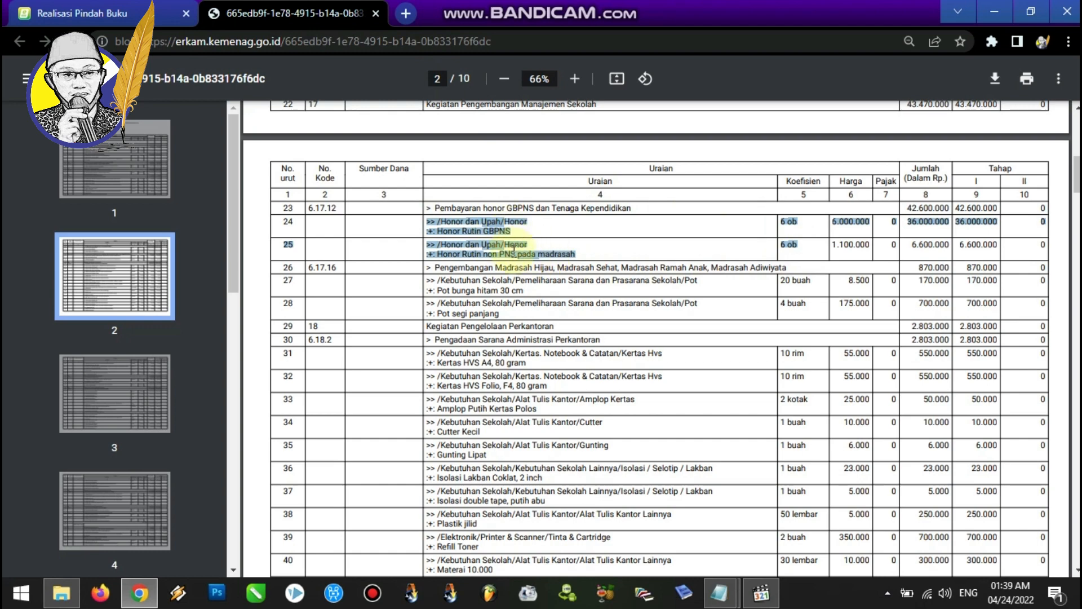
# Open the Pengeluaran Kegiatan realization list in eRKAM.
pyautogui.click(99, 13)
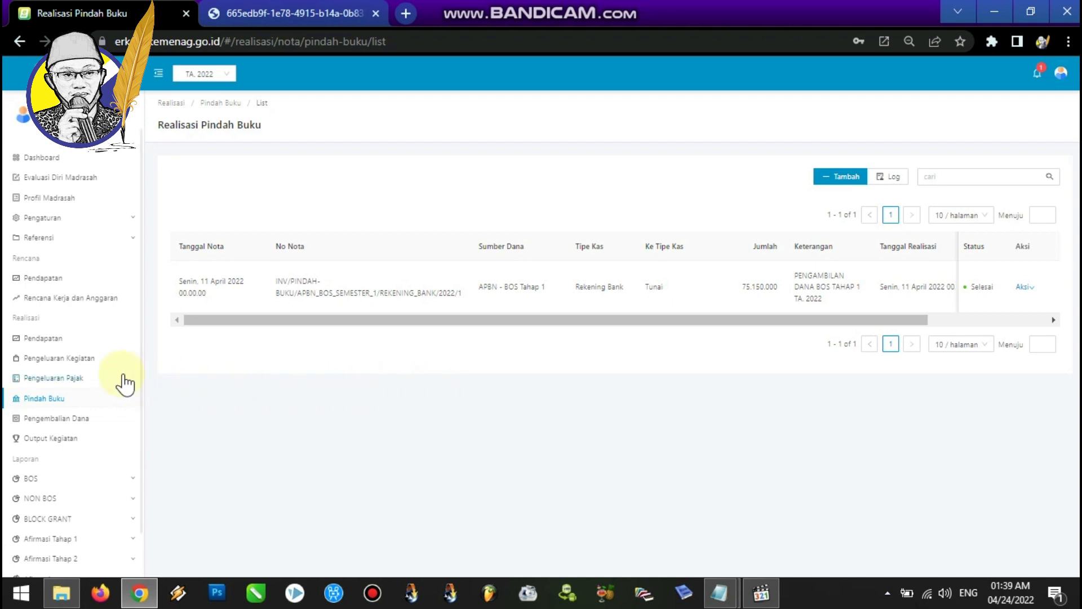
pyautogui.click(85, 363)
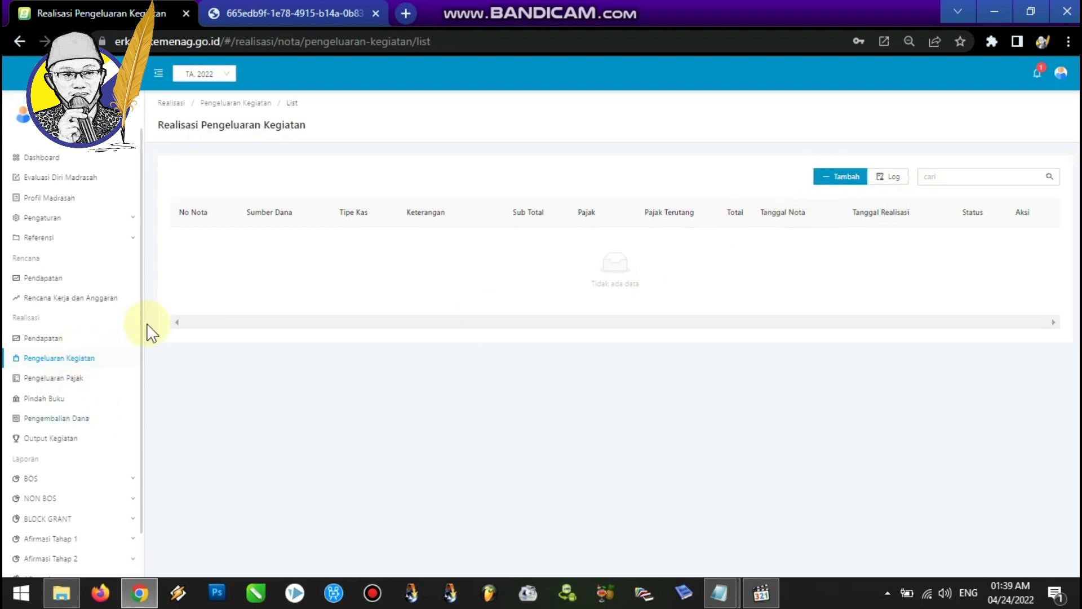
# Review the add-recipient step in the Notepad procedure notes.
pyautogui.click(36, 218)
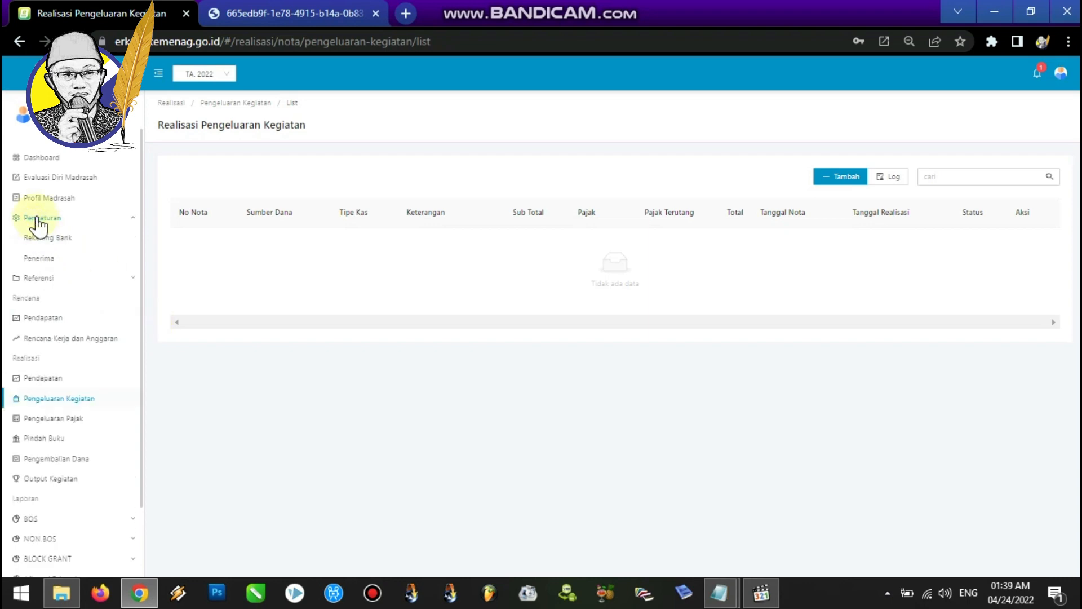
pyautogui.click(719, 594)
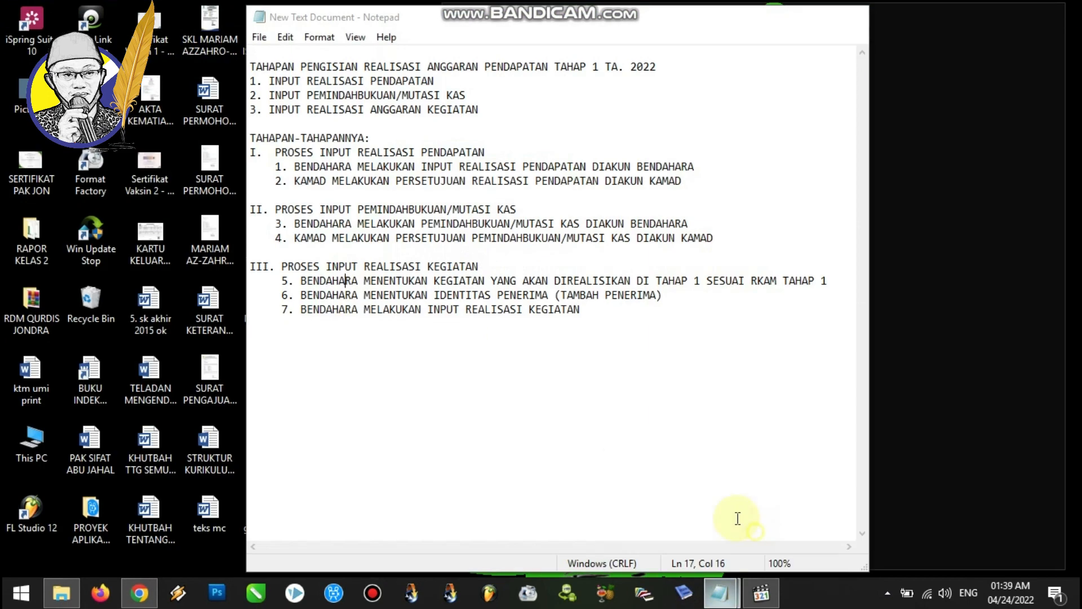
pyautogui.click(737, 514)
pyautogui.moveTo(300, 294); pyautogui.dragTo(673, 296)
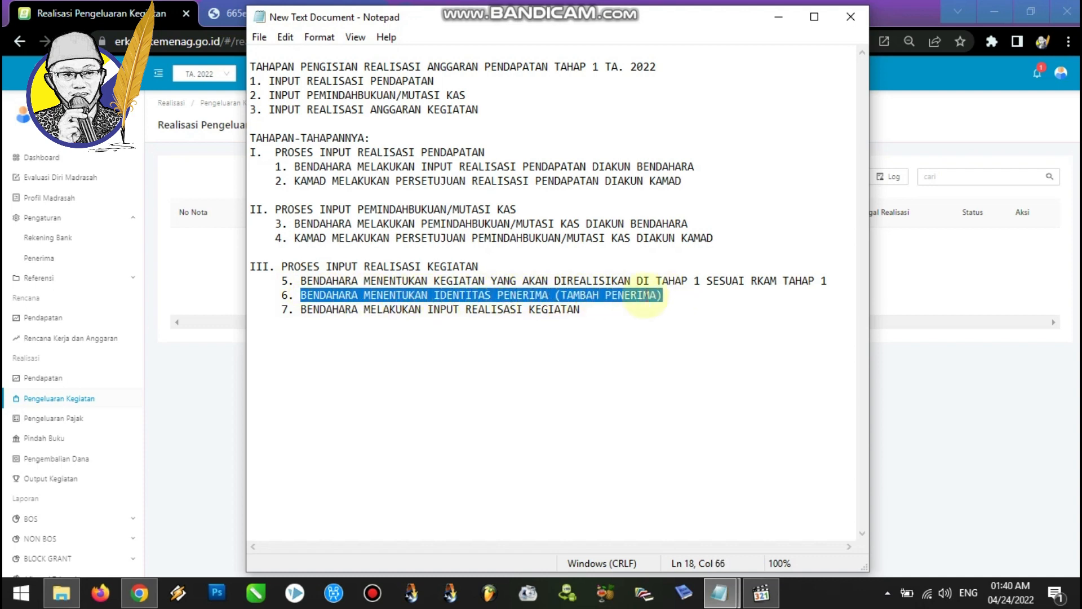
# Open a new recipient form in the Penerima settings, set the type to Individu and enter the recipient's full name.
pyautogui.click(59, 258)
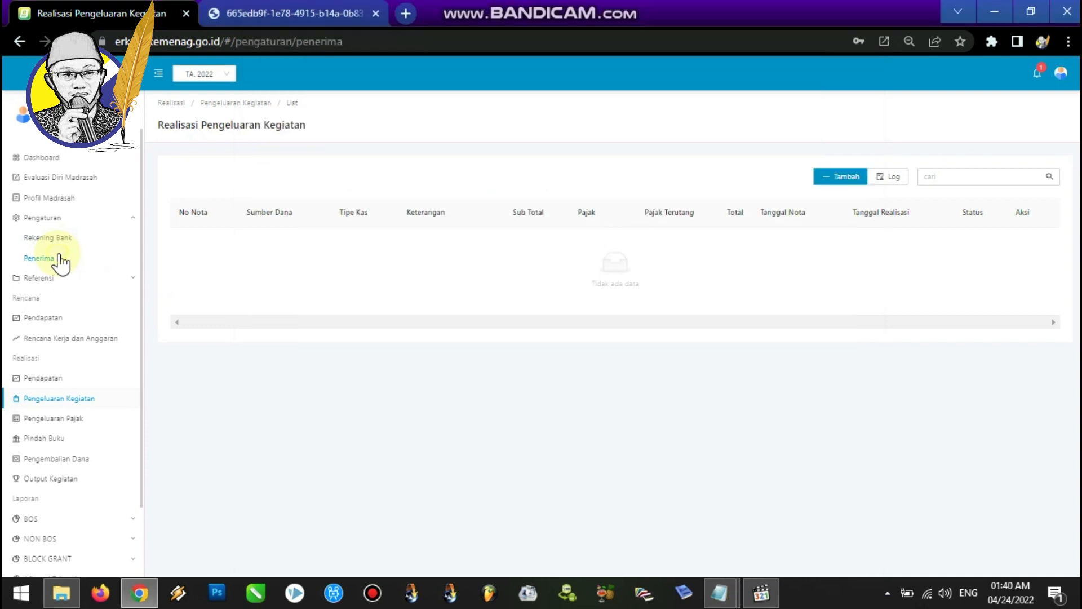
pyautogui.click(880, 180)
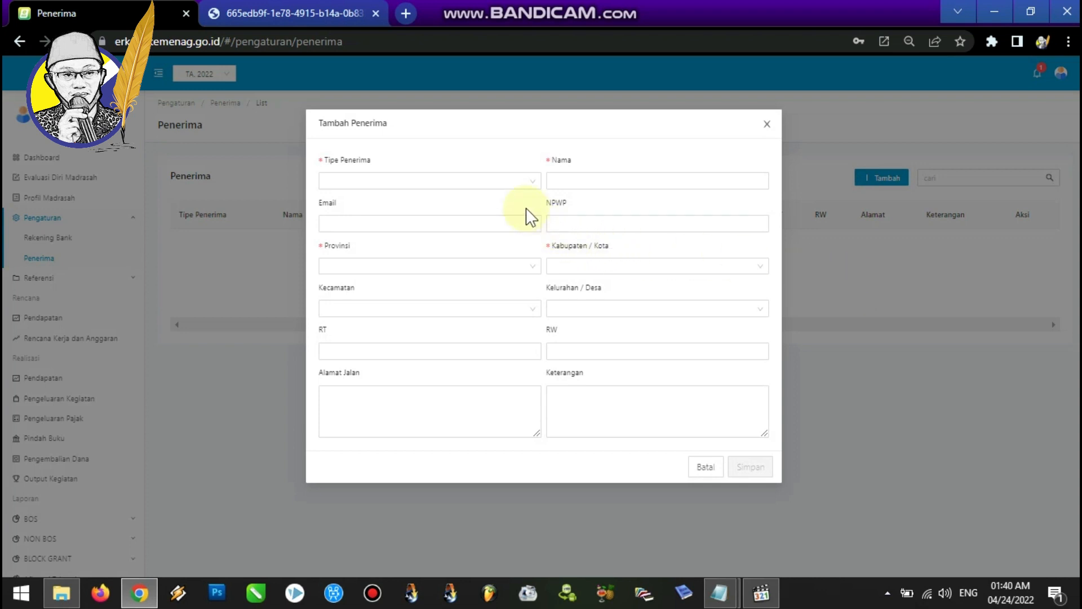
pyautogui.click(513, 182)
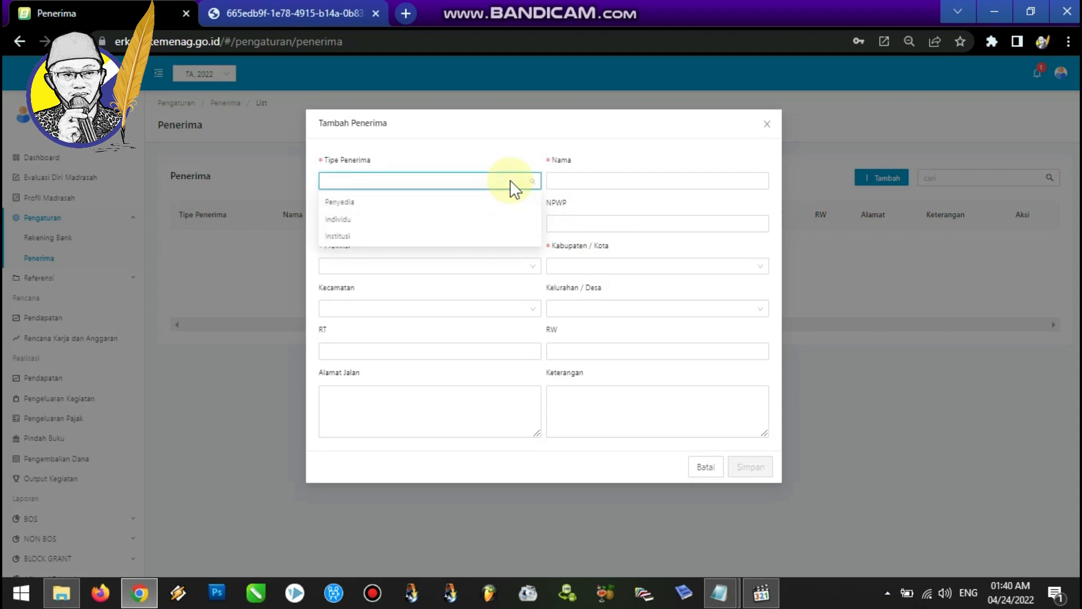
pyautogui.click(365, 220)
pyautogui.click(567, 180)
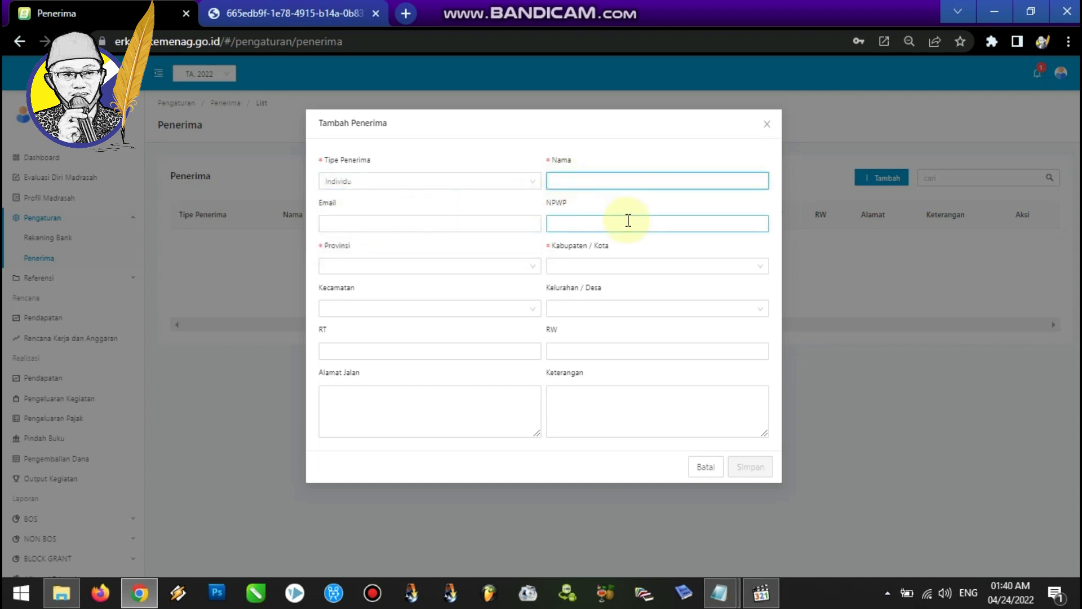
# Copy the recipient's e-mail address from the Notepad notes into the recipient's Email field.
pyautogui.click(401, 225)
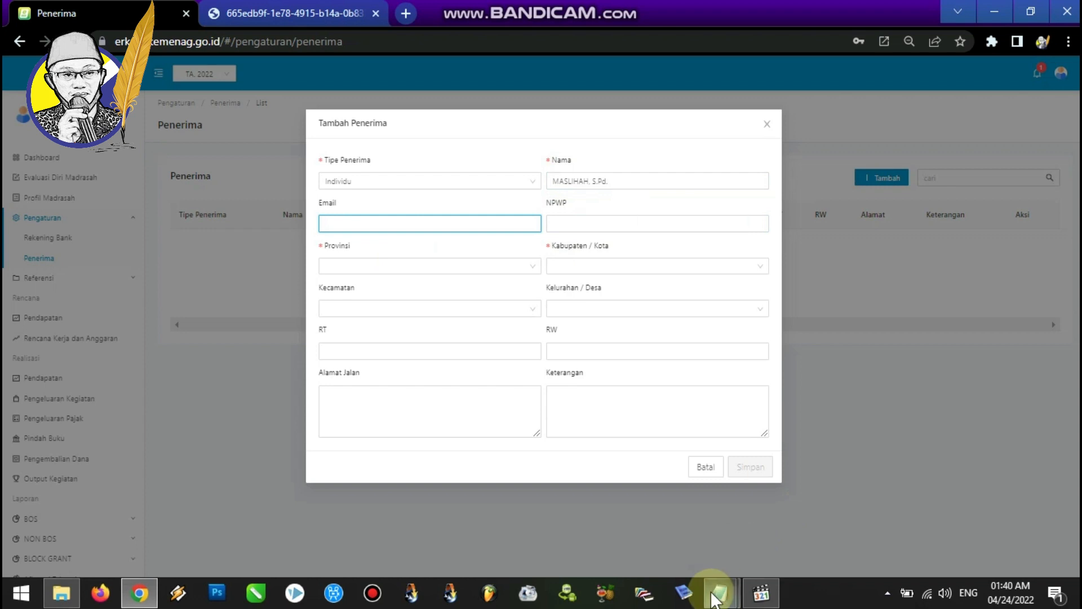
pyautogui.moveTo(719, 589)
pyautogui.click(688, 555)
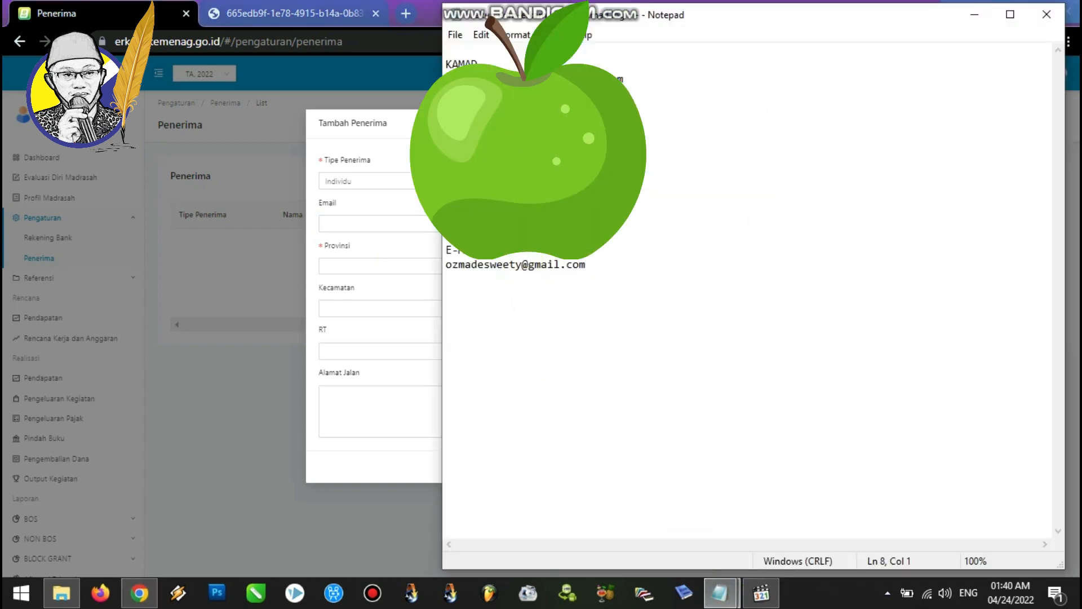
pyautogui.moveTo(604, 265); pyautogui.dragTo(447, 269)
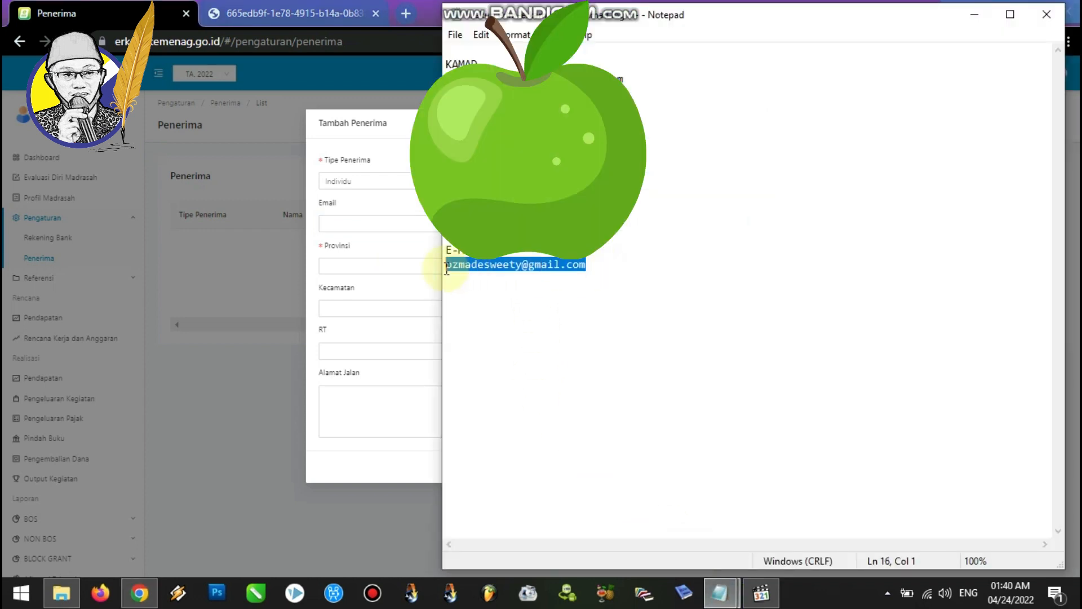
pyautogui.hotkey('ctrl', 'c')
pyautogui.click(375, 225)
pyautogui.hotkey('ctrl', 'v')
# Copy the recipient's NPWP tax number from the Notepad notes into the NPWP field.
pyautogui.moveTo(720, 592)
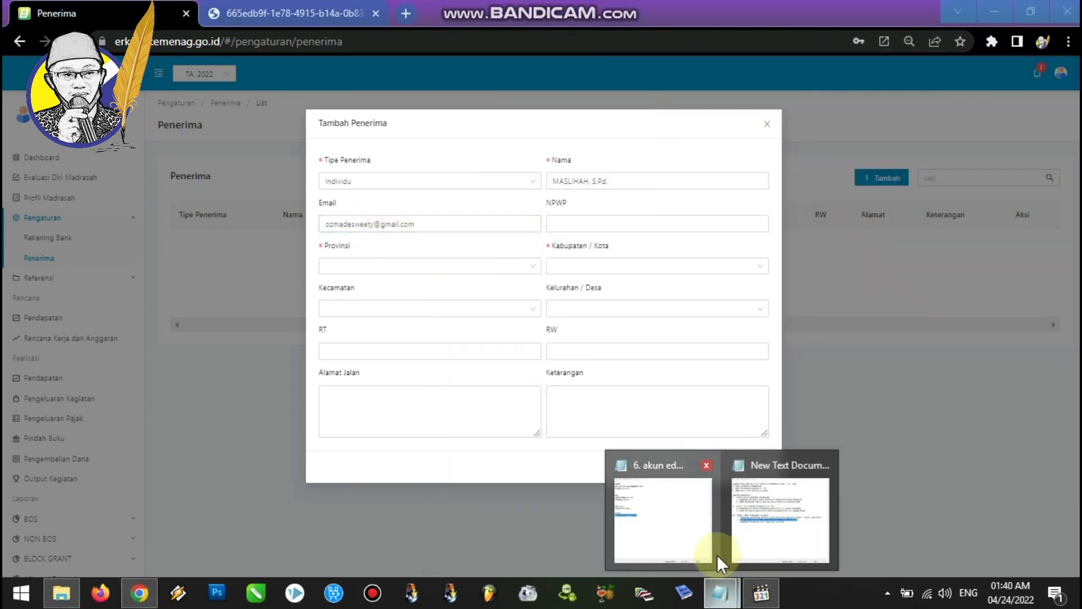
pyautogui.moveTo(707, 544)
pyautogui.click(707, 544)
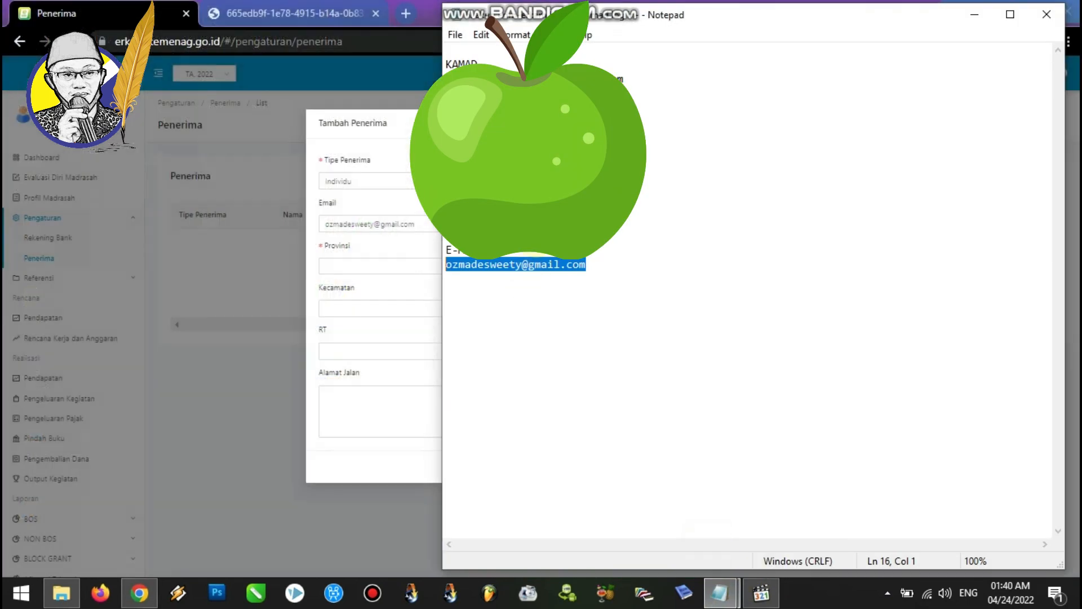
pyautogui.moveTo(543, 222); pyautogui.dragTo(452, 223)
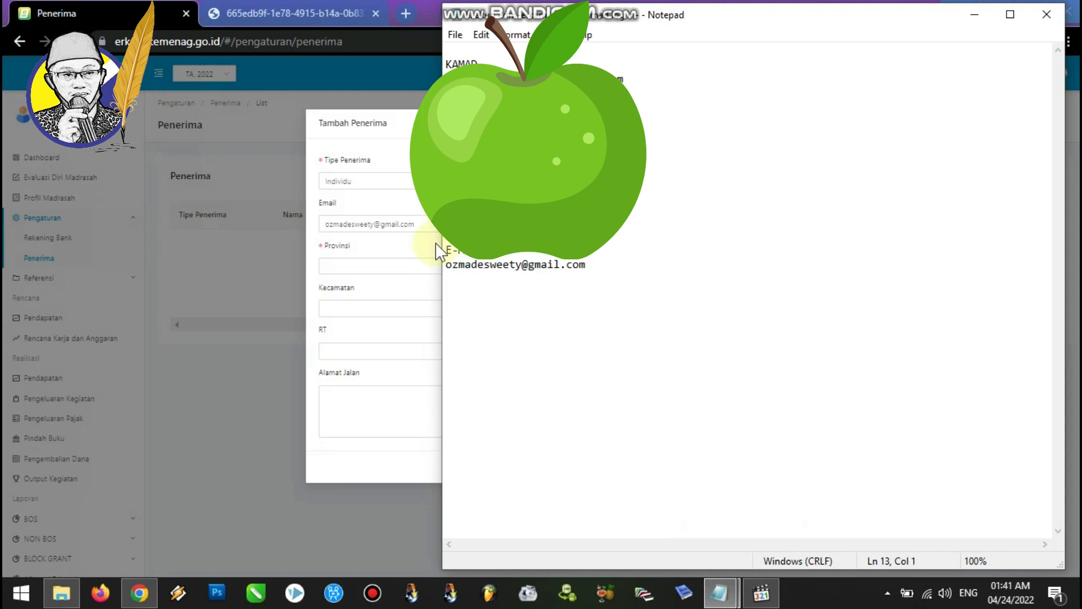
pyautogui.click(383, 246)
pyautogui.click(571, 224)
pyautogui.hotkey('ctrl', 'v')
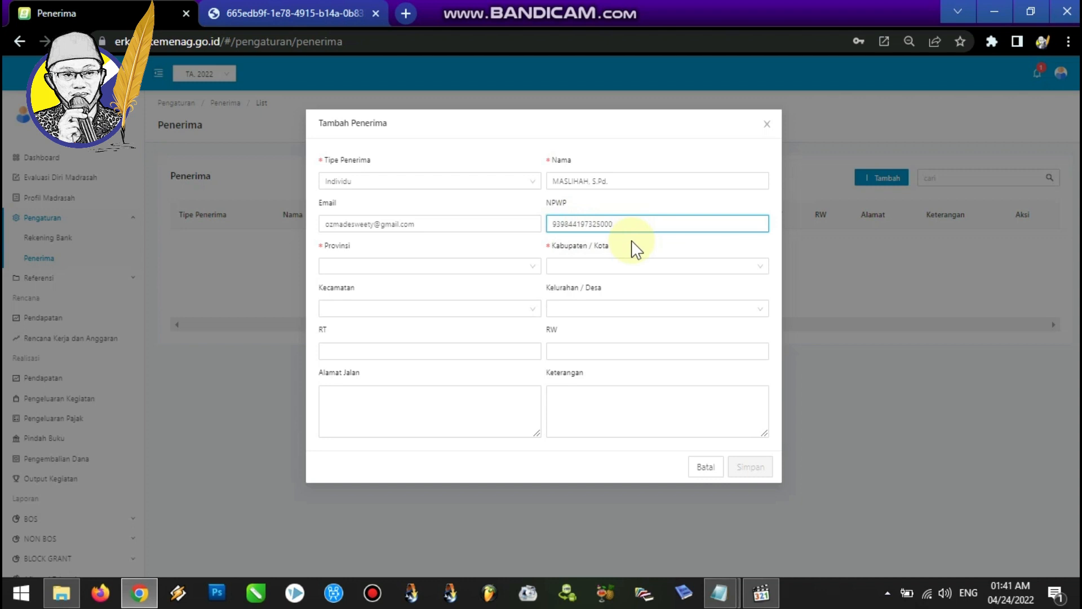
# Set the recipient's location to Lampung, Kab. Tanggamus, Kota Agung Barat and Negara Batin.
pyautogui.click(510, 267)
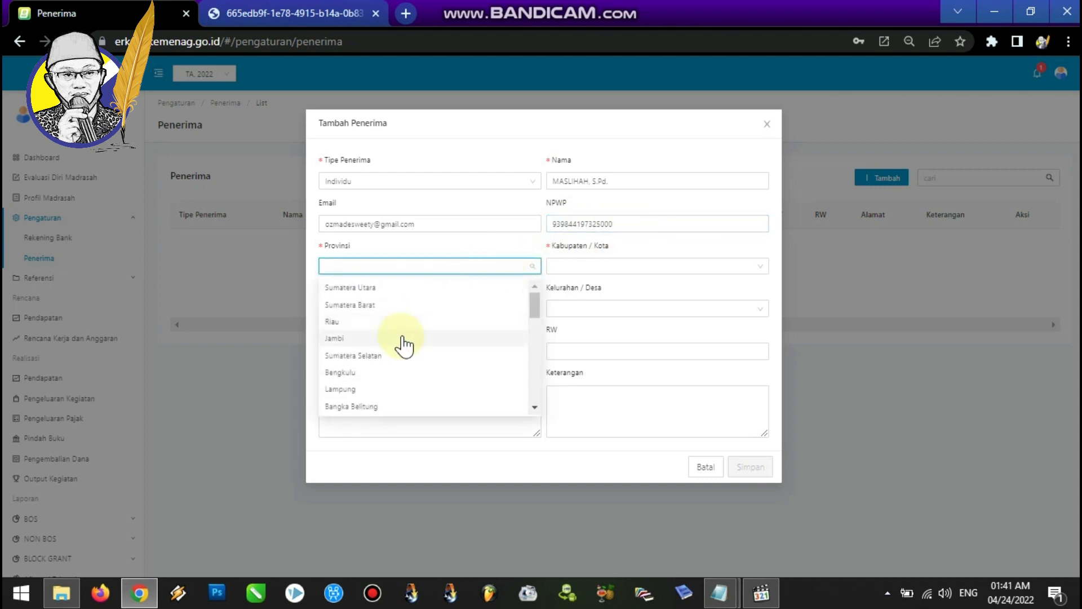
pyautogui.click(378, 389)
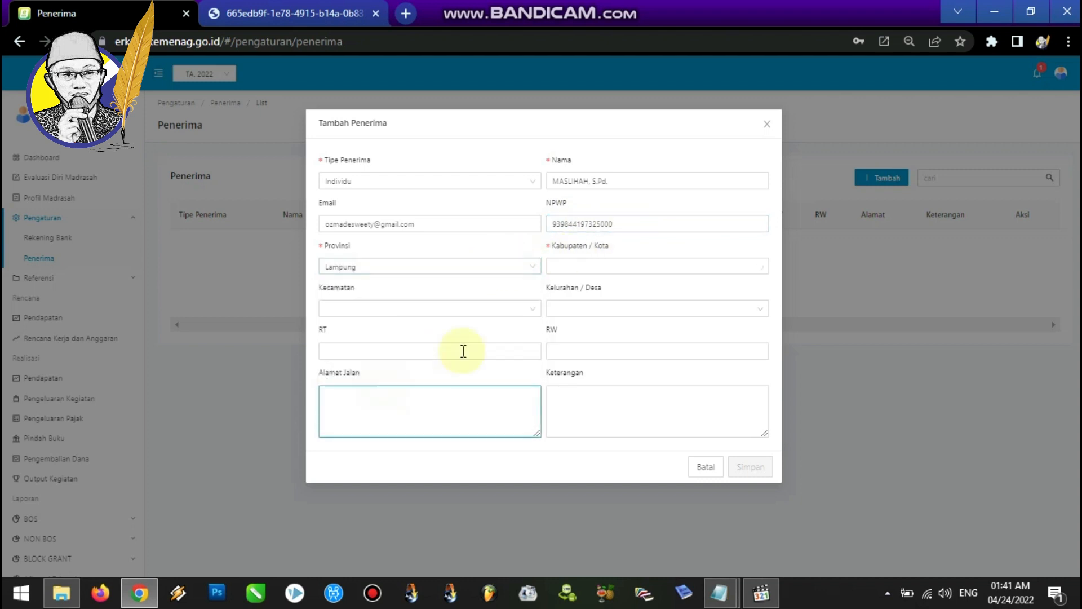
pyautogui.click(639, 276)
pyautogui.click(593, 337)
pyautogui.click(507, 309)
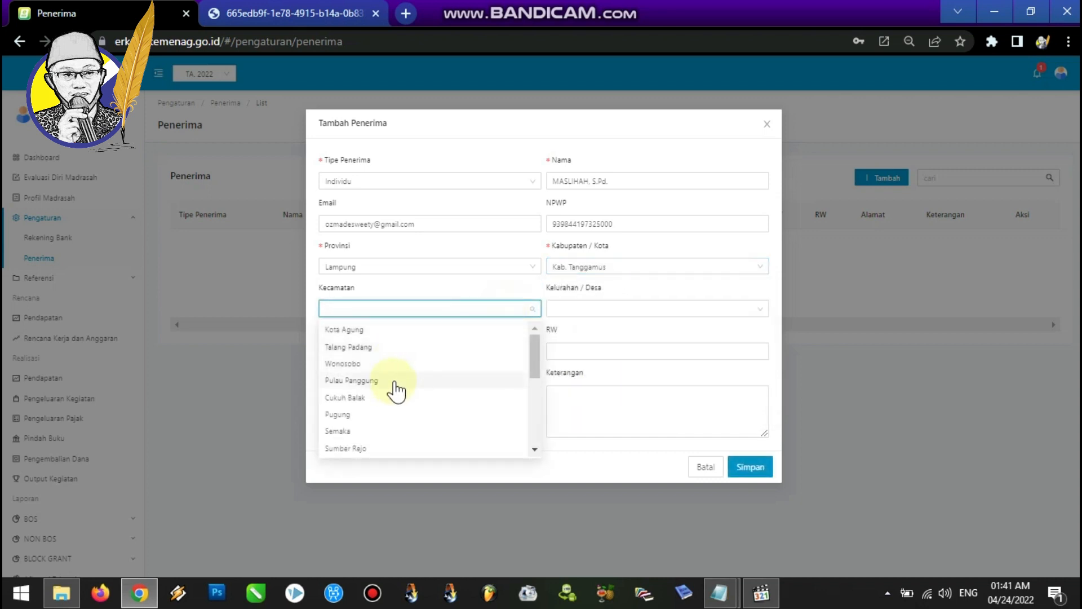
pyautogui.moveTo(534, 362); pyautogui.dragTo(532, 391)
pyautogui.click(381, 425)
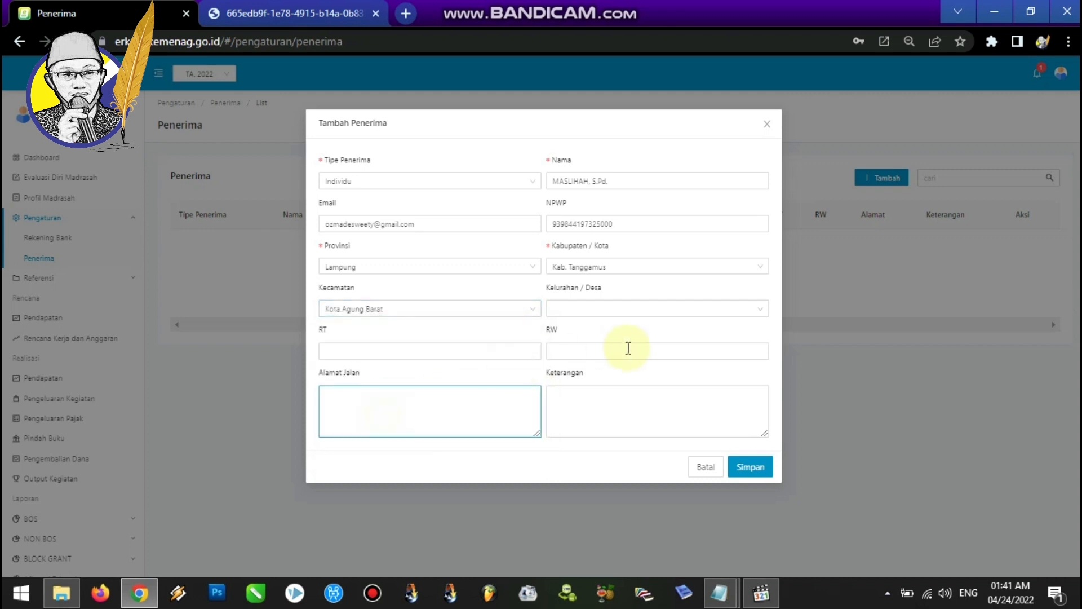
pyautogui.click(630, 311)
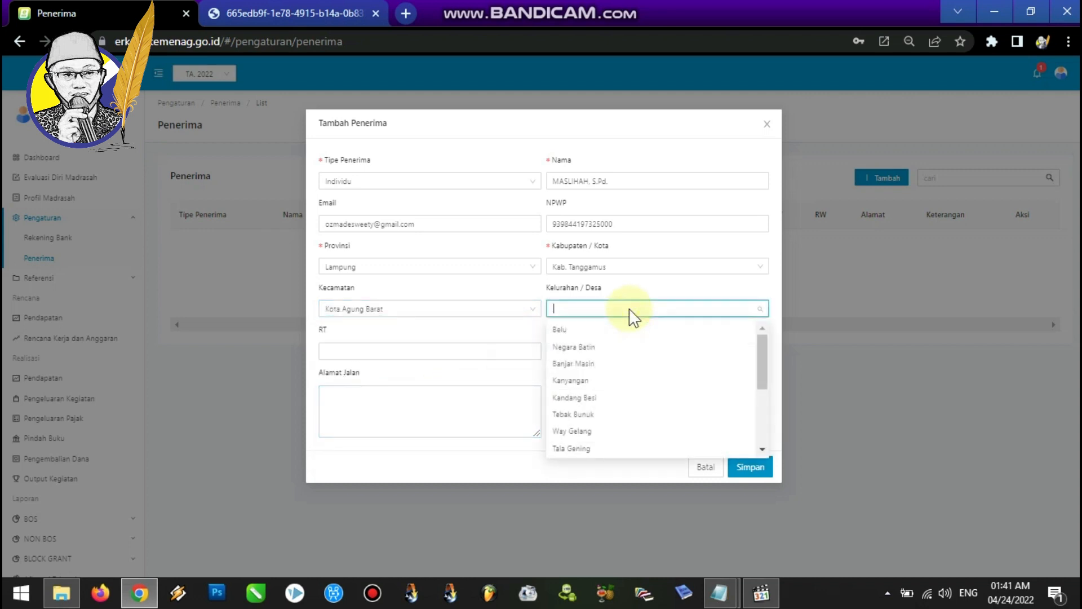
pyautogui.click(592, 348)
# Set RT and RW to 0 and enter the recipient's street address.
pyautogui.click(493, 352)
pyautogui.write('0')
pyautogui.click(603, 353)
pyautogui.write('0')
pyautogui.click(463, 401)
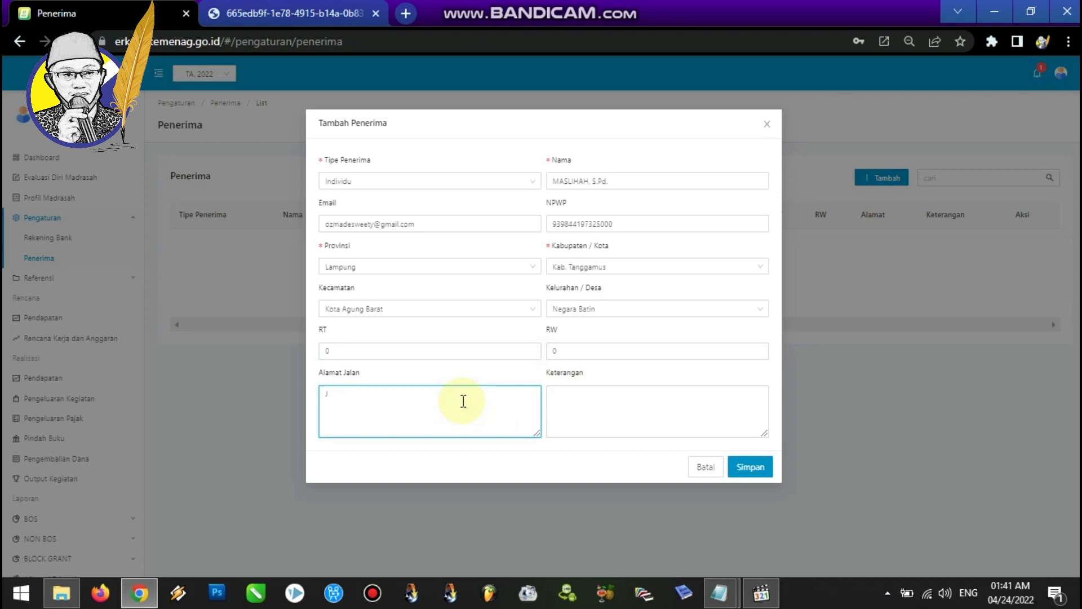
pyautogui.click(429, 394)
pyautogui.write('RMAJU')
# Enter the note "Honor guru (15 orang) bulan Januari tahun 2022" and save the new recipient.
pyautogui.click(552, 393)
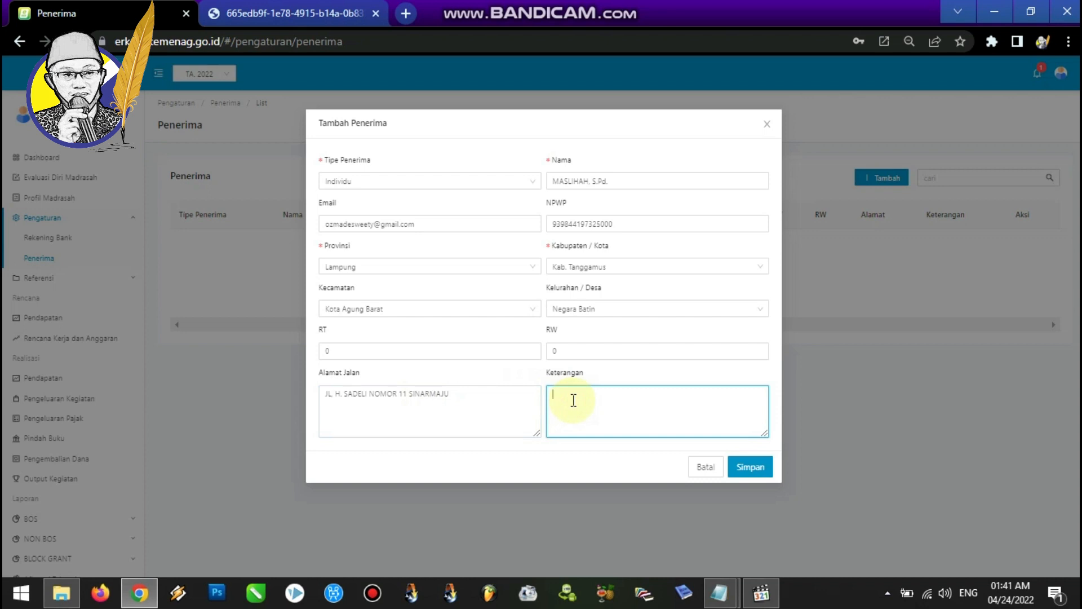
pyautogui.write('Honor guru bulan Januari tahun 2022')
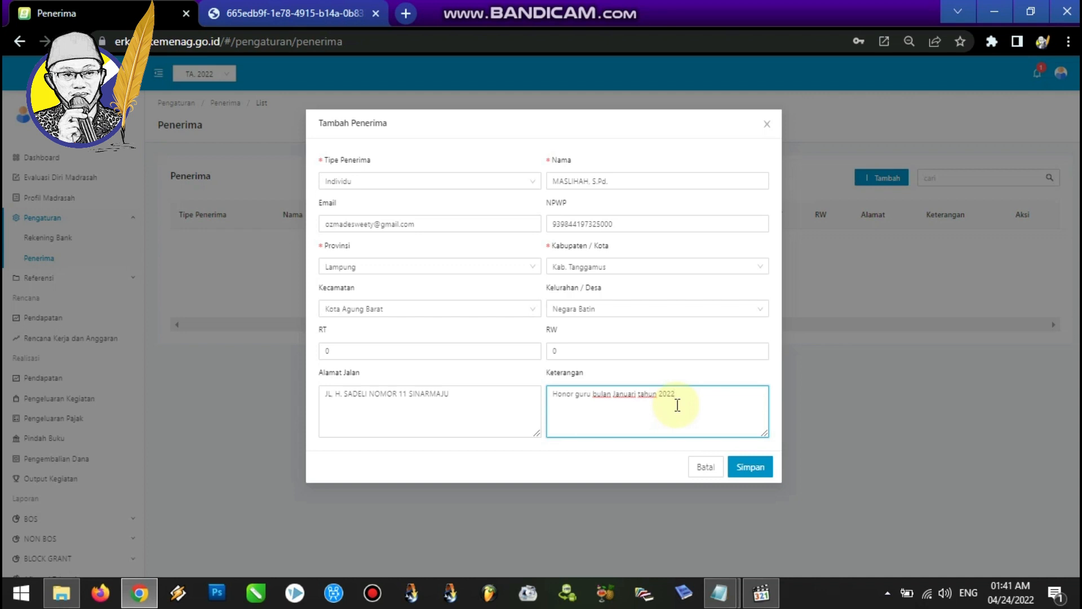
pyautogui.click(592, 394)
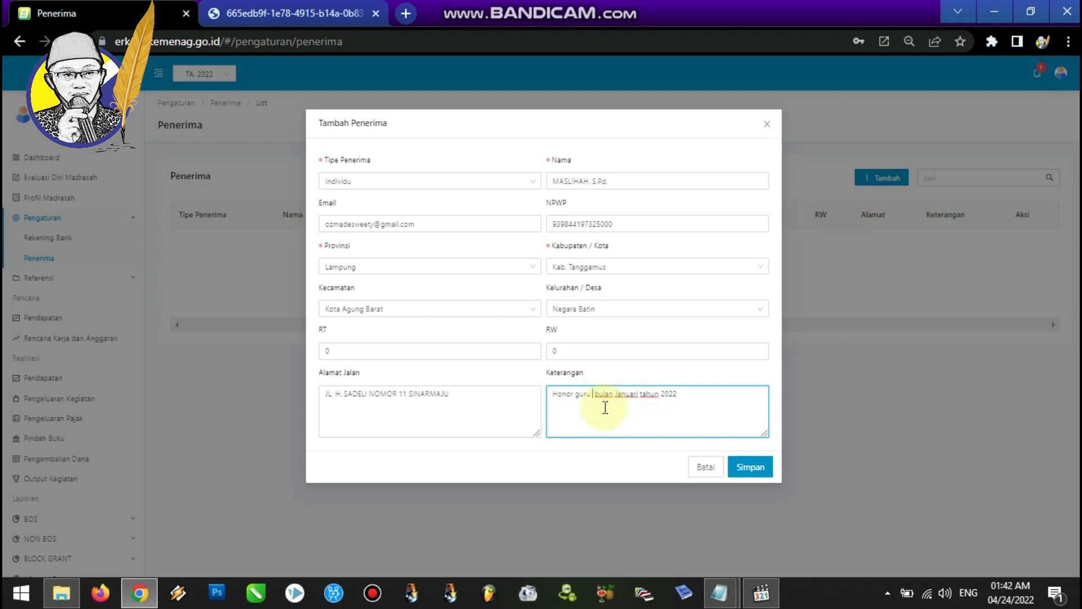
pyautogui.write('(15 orang')
pyautogui.write(')')
pyautogui.click(505, 401)
pyautogui.click(613, 398)
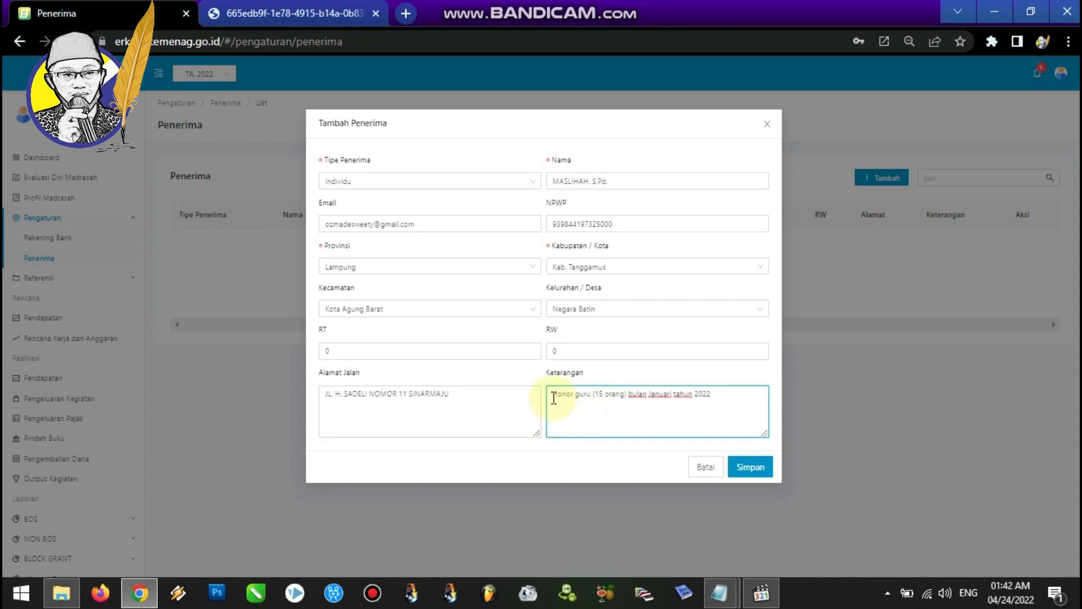
pyautogui.moveTo(553, 398); pyautogui.dragTo(722, 396)
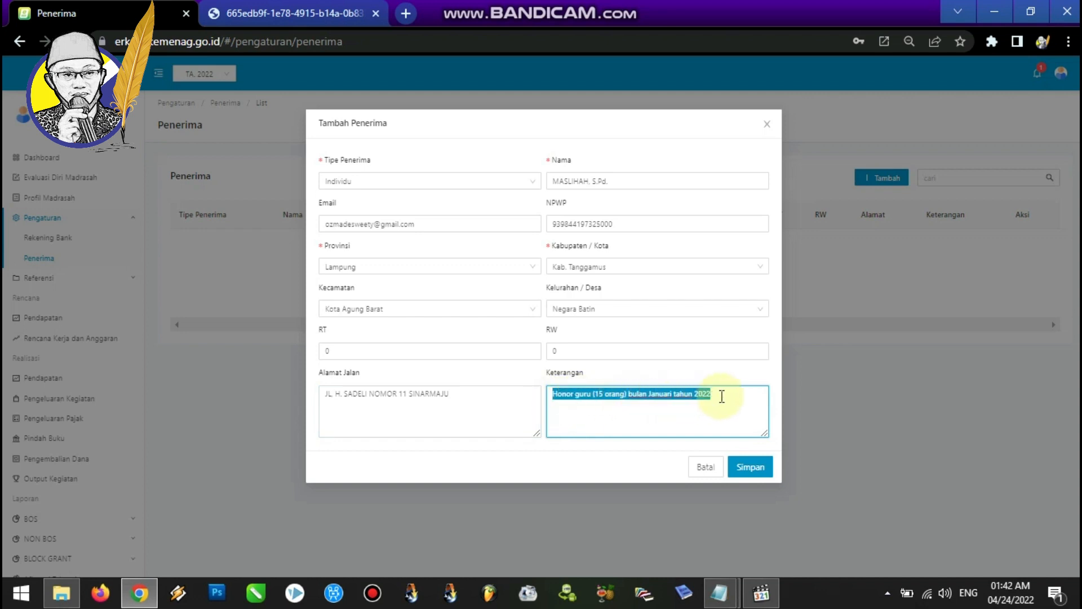
pyautogui.click(762, 471)
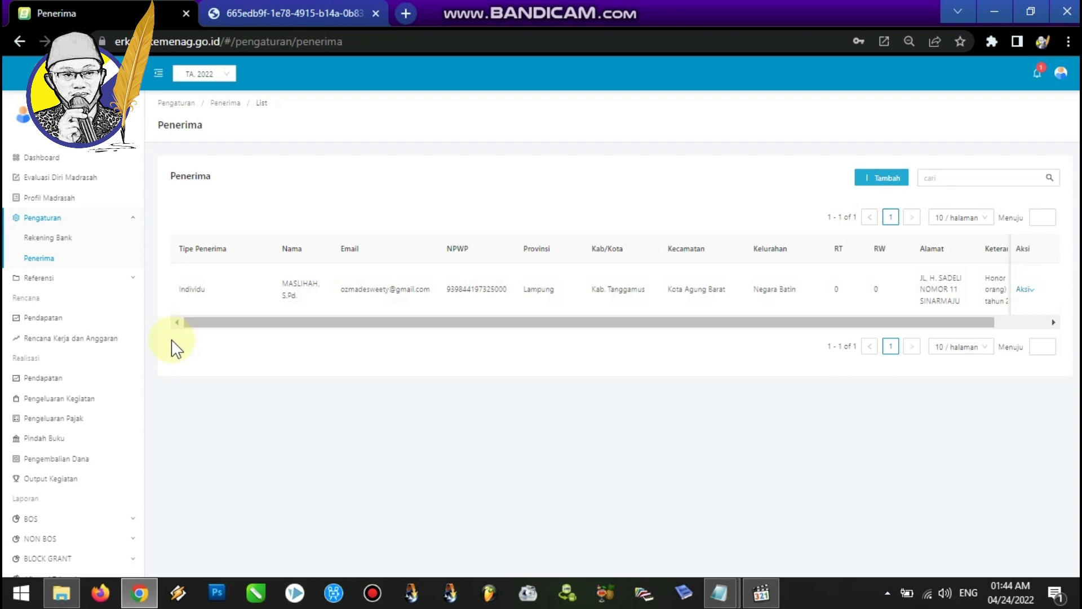
# Review the activity realization input step in the Notepad notes and return to the Pengeluaran Kegiatan list.
pyautogui.click(84, 399)
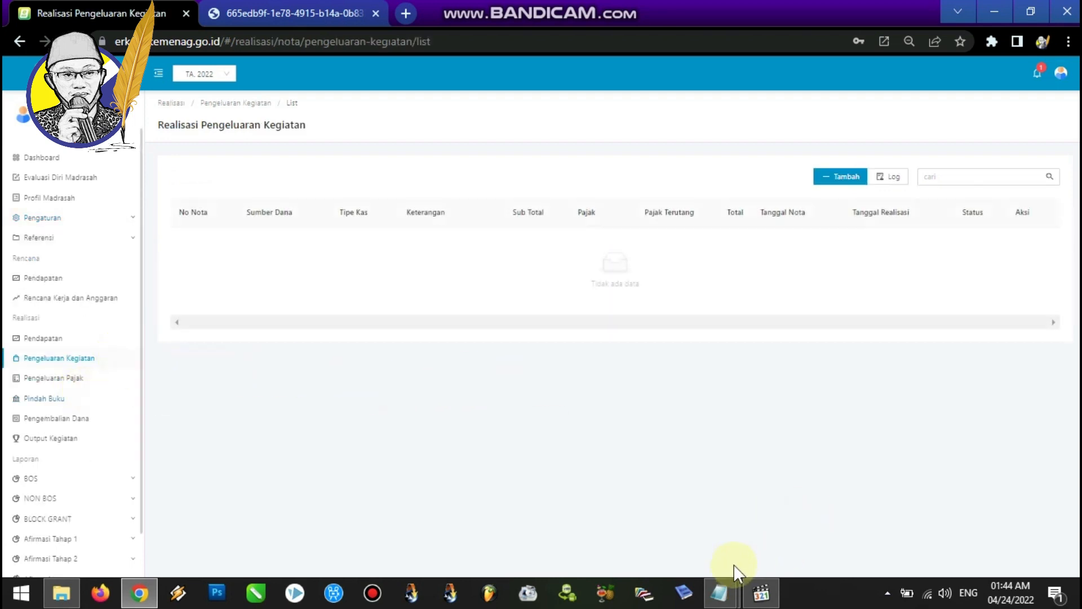
pyautogui.click(723, 593)
pyautogui.click(763, 545)
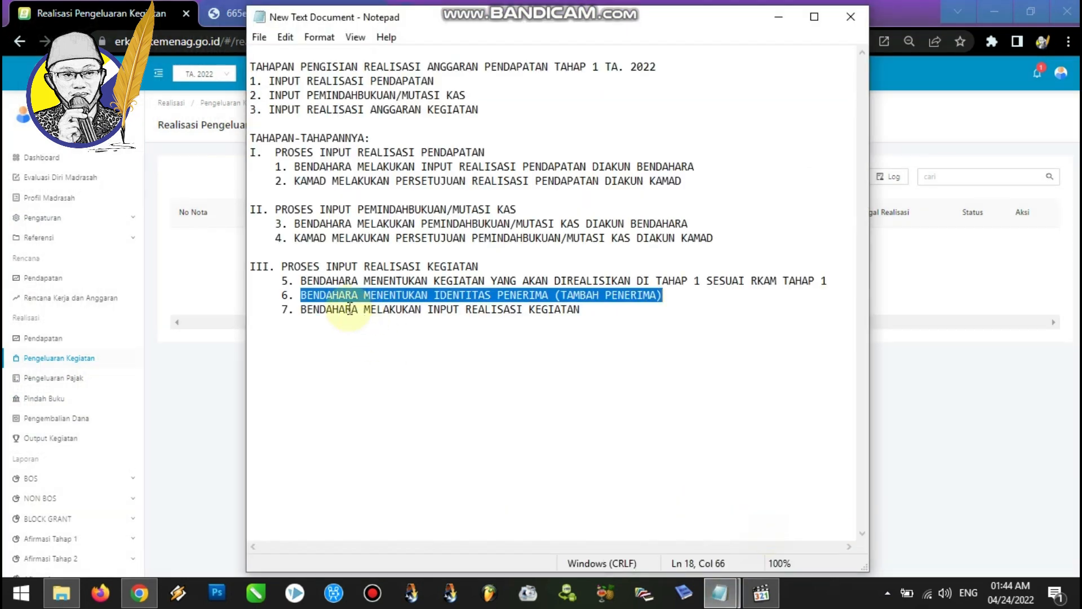
pyautogui.moveTo(302, 309); pyautogui.dragTo(604, 307)
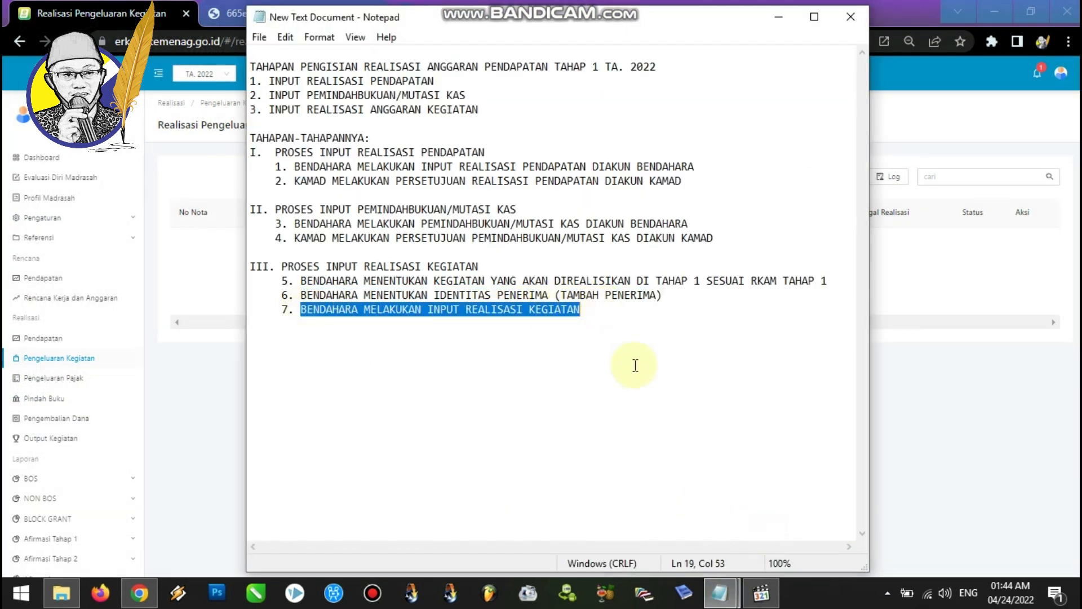
pyautogui.click(139, 592)
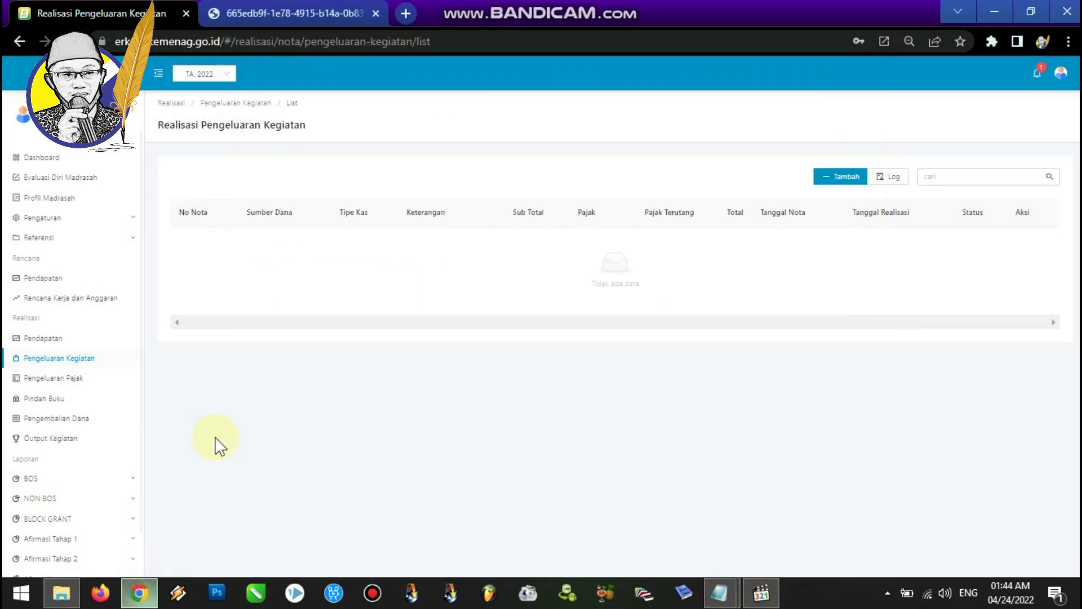
pyautogui.click(73, 358)
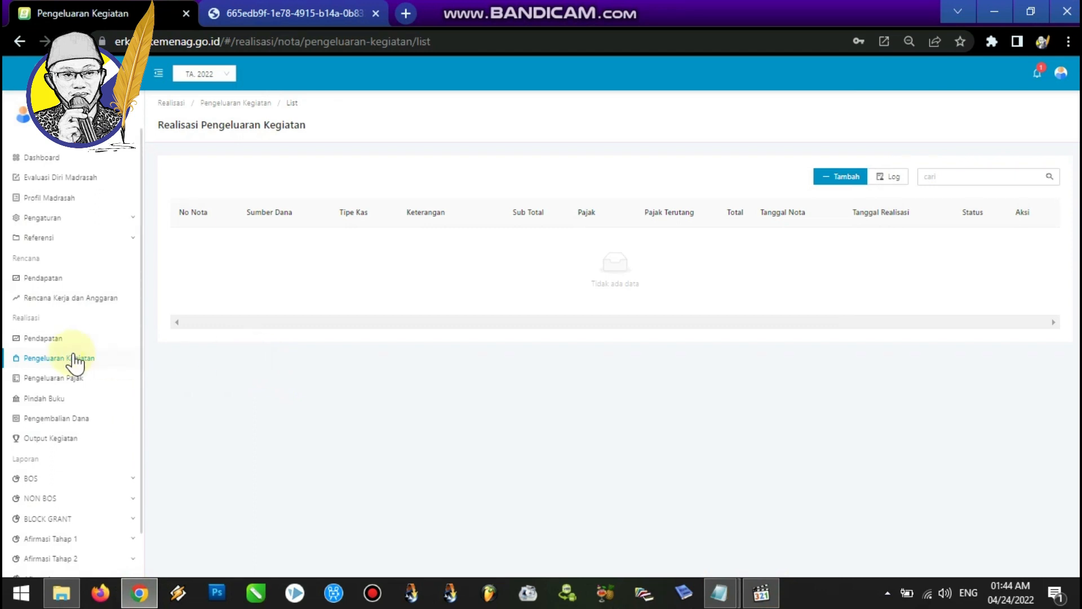
# Start a new activity spending note with fund source APBN - BOS Tahap 1 and cash type Tunai.
pyautogui.click(843, 179)
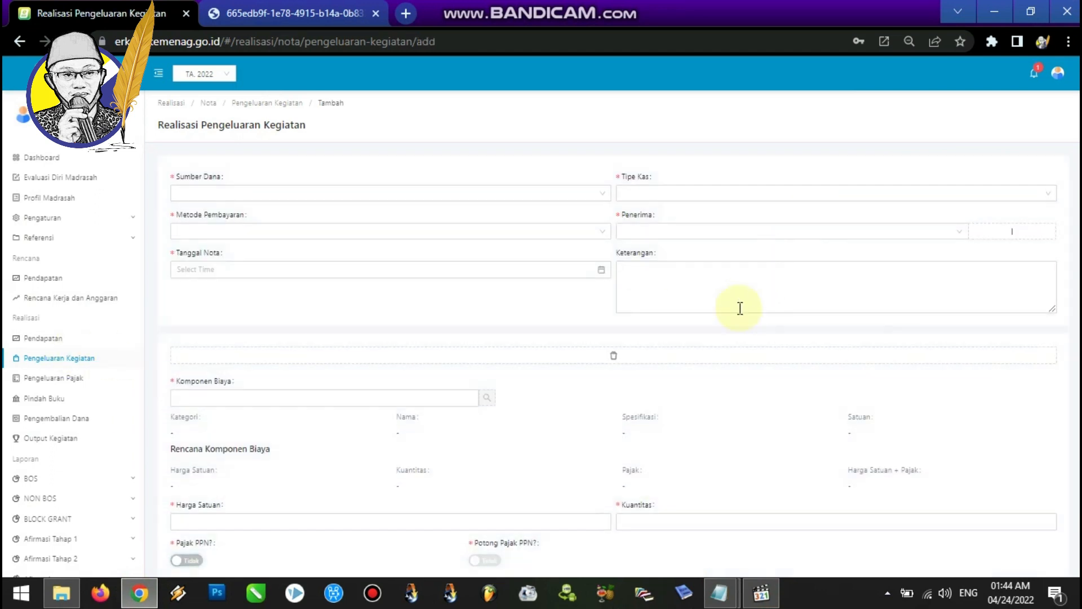
pyautogui.click(456, 193)
pyautogui.click(404, 216)
pyautogui.click(640, 195)
pyautogui.click(637, 231)
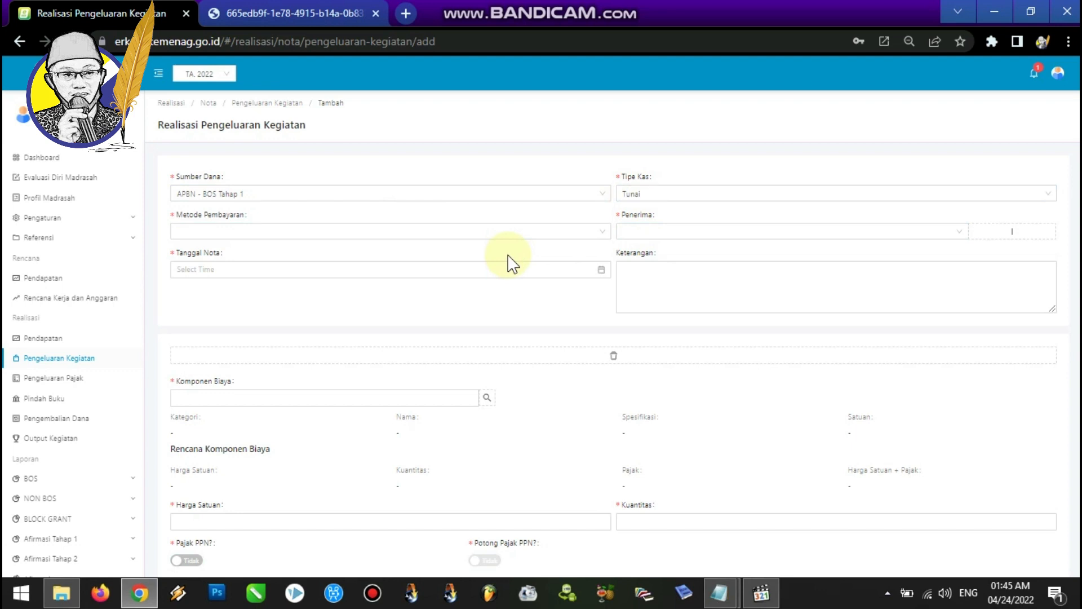
# Set the payment method to Tunai and choose the teacher as the note's recipient.
pyautogui.click(312, 234)
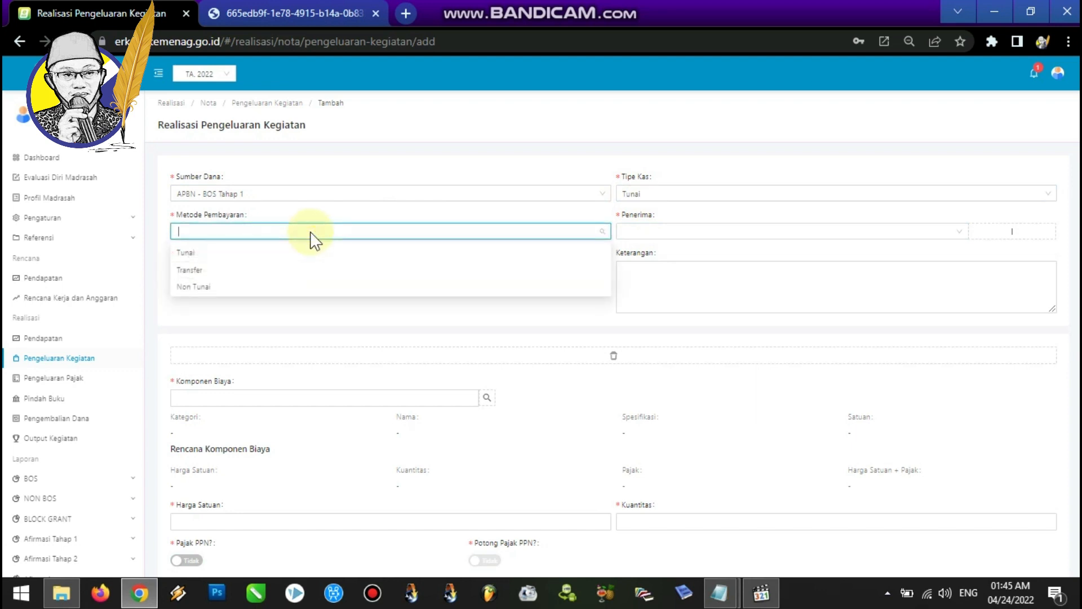
pyautogui.click(211, 254)
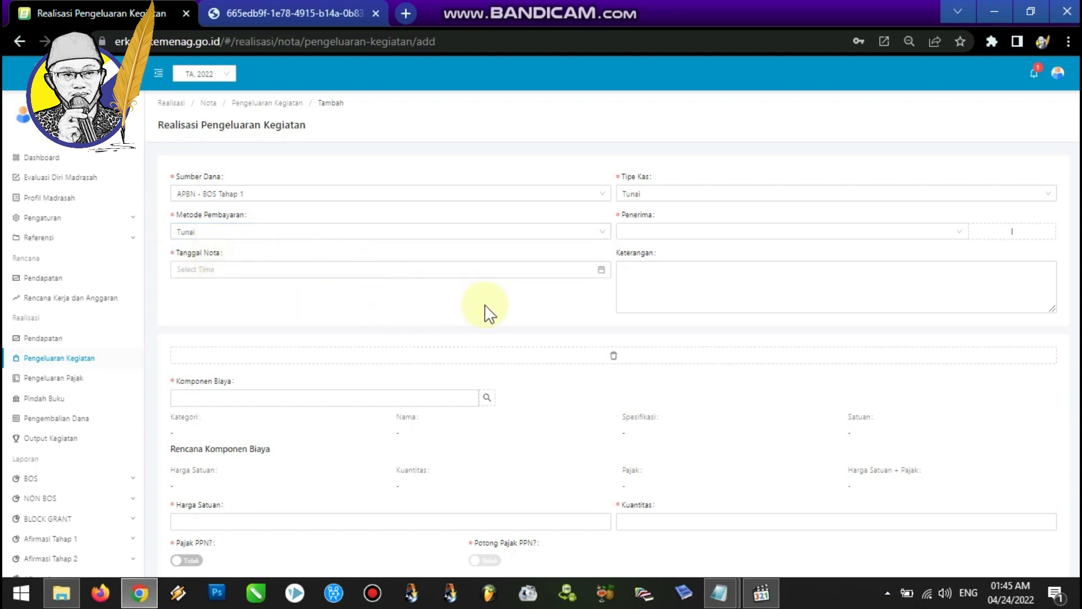
pyautogui.click(638, 233)
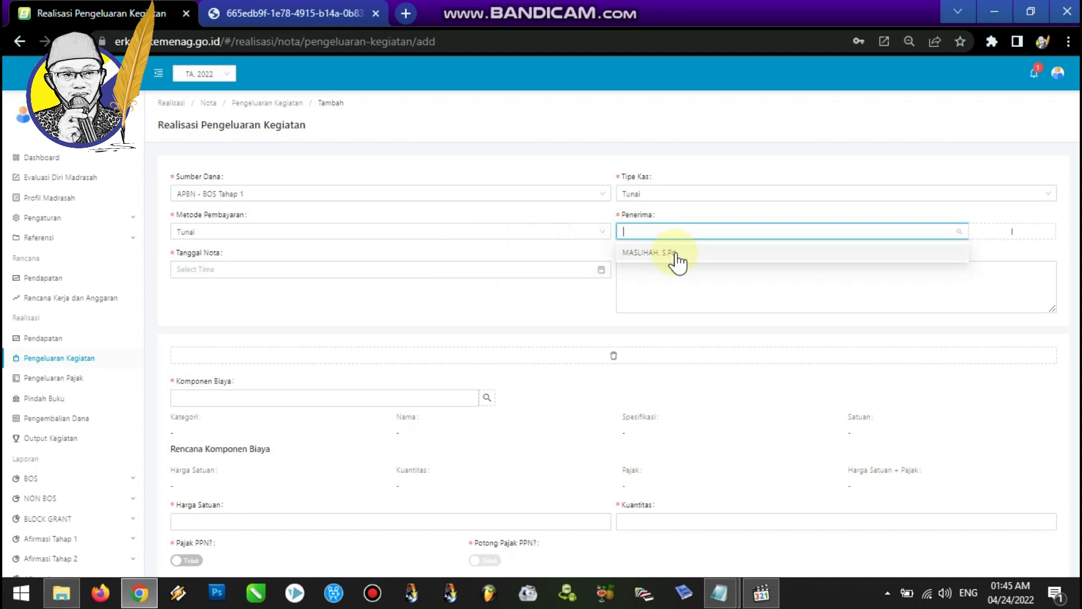
pyautogui.click(678, 258)
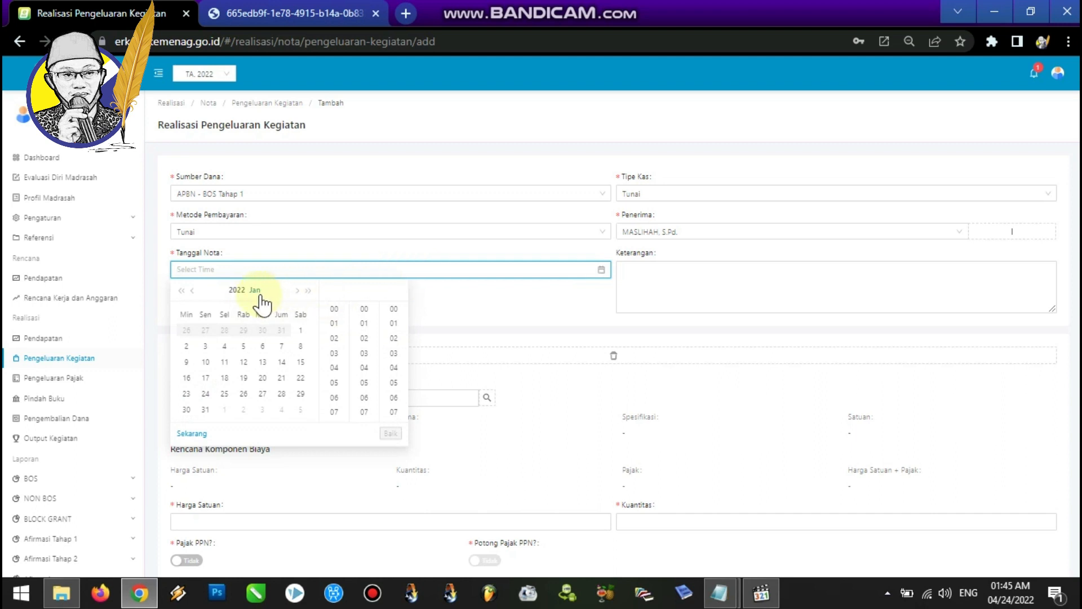
# Set the note date to 2022-01-31 and enter the description "Honor guru (15 orang) bulan Januari tahun 2022".
pyautogui.click(205, 410)
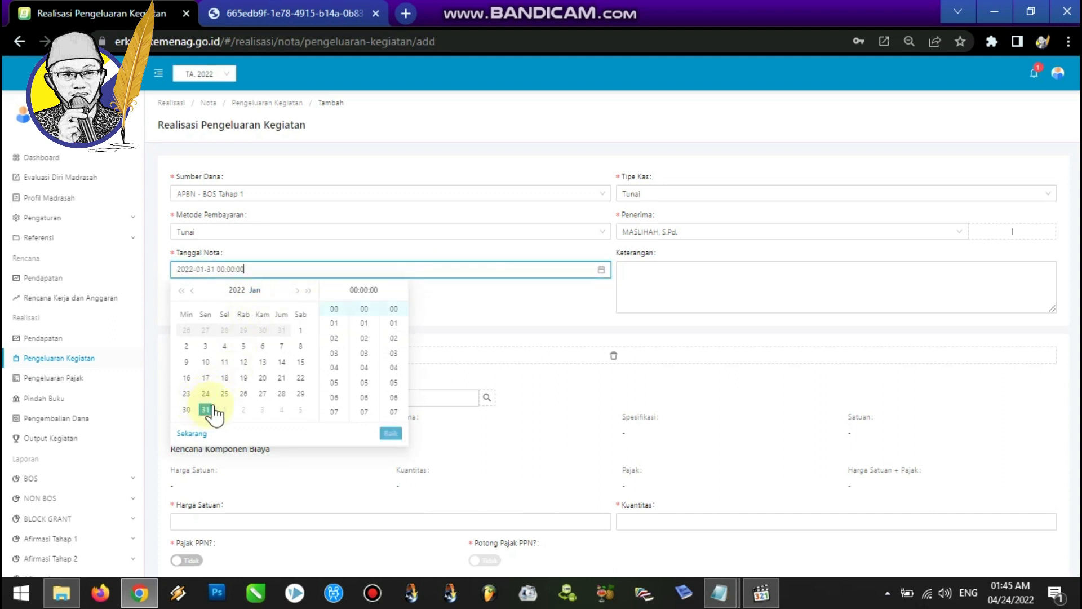
pyautogui.click(521, 295)
pyautogui.click(648, 276)
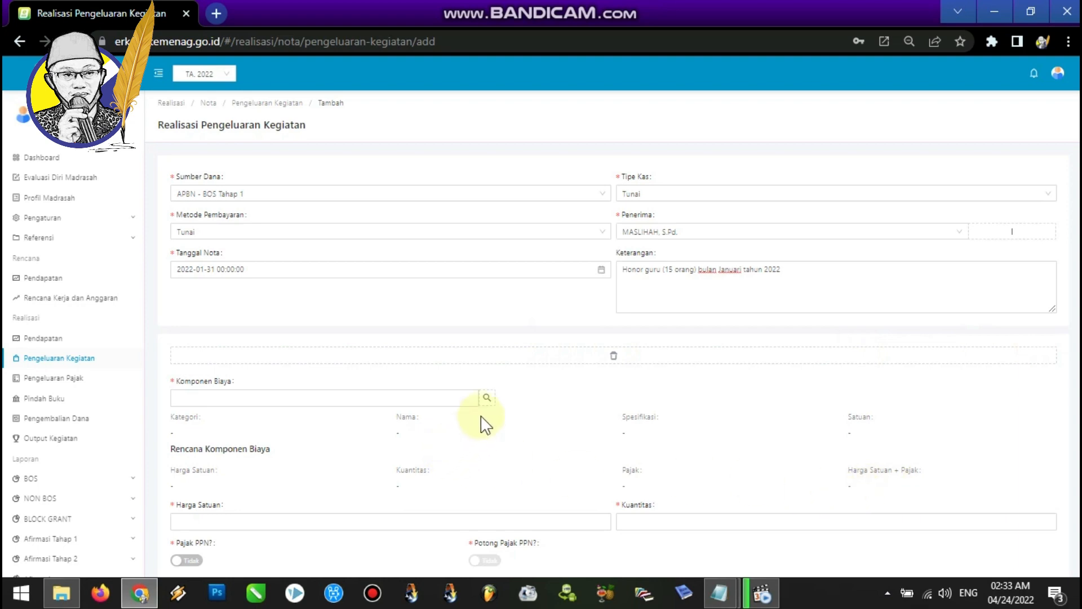
# Pick the Honor Rutin GBPNS cost component under PENGEMBANGAN STANDAR PENGELOLAAN, Kegiatan Pengembangan Manajemen Sekolah, Pembayaran honor GBPNS dan Tenaga Kependidikan.
pyautogui.click(487, 398)
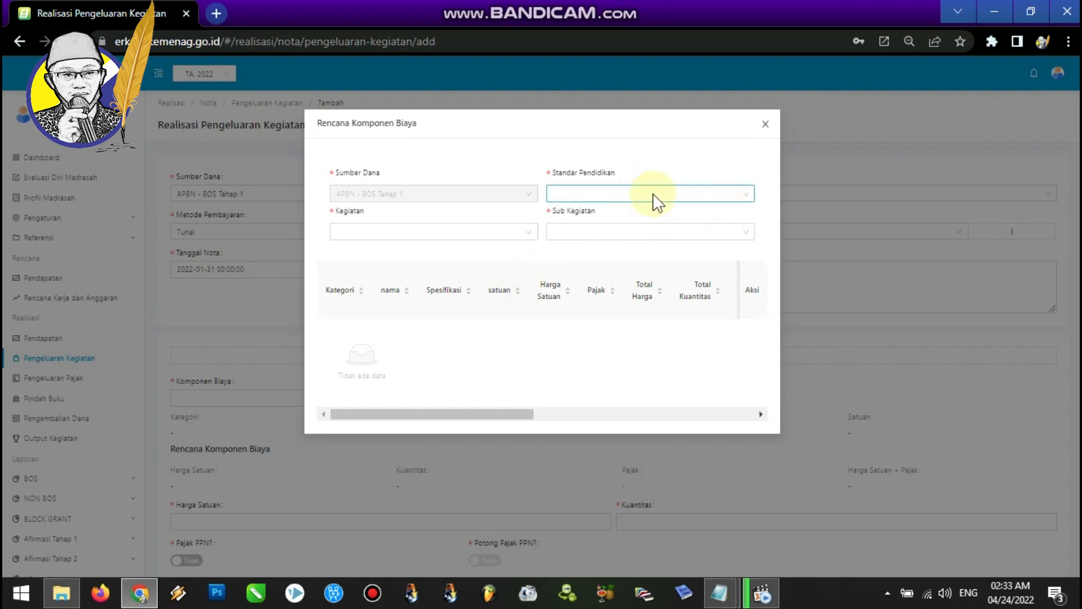
pyautogui.click(748, 195)
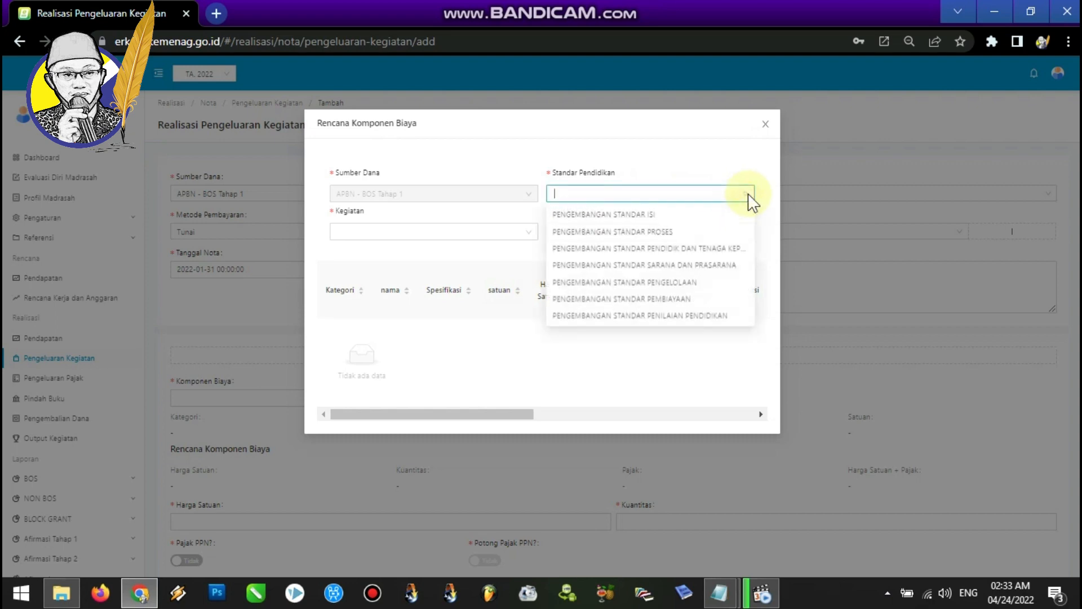
pyautogui.click(676, 283)
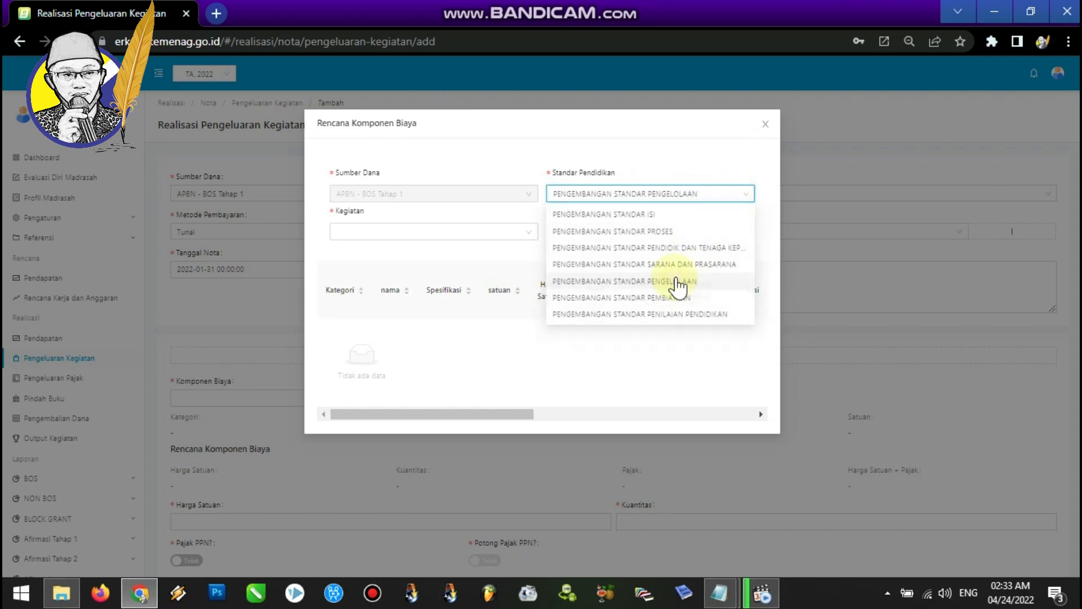
pyautogui.click(488, 236)
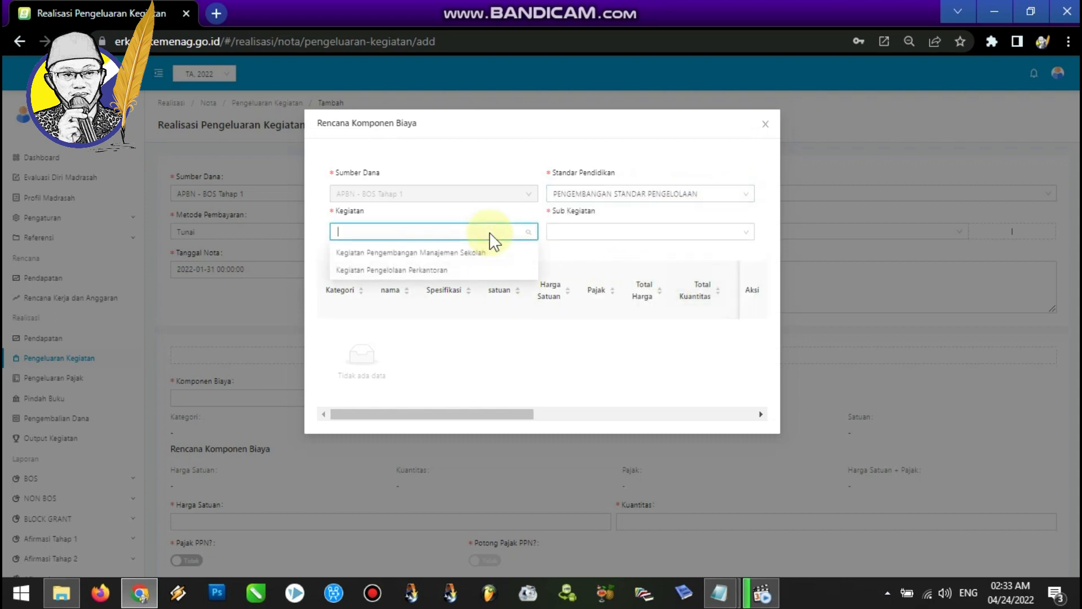
pyautogui.click(480, 255)
pyautogui.click(646, 242)
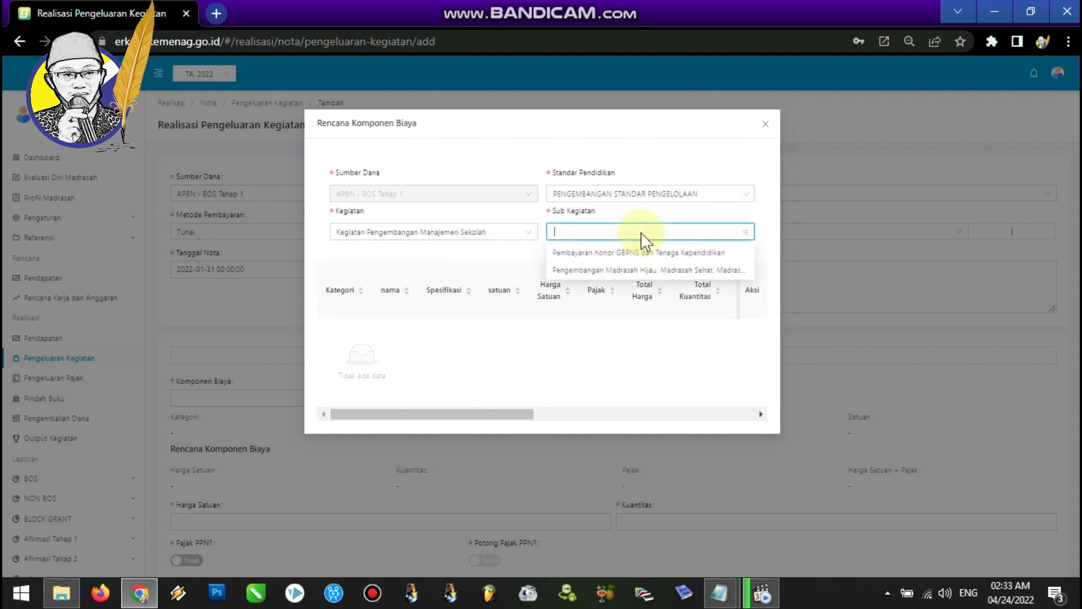
pyautogui.click(621, 253)
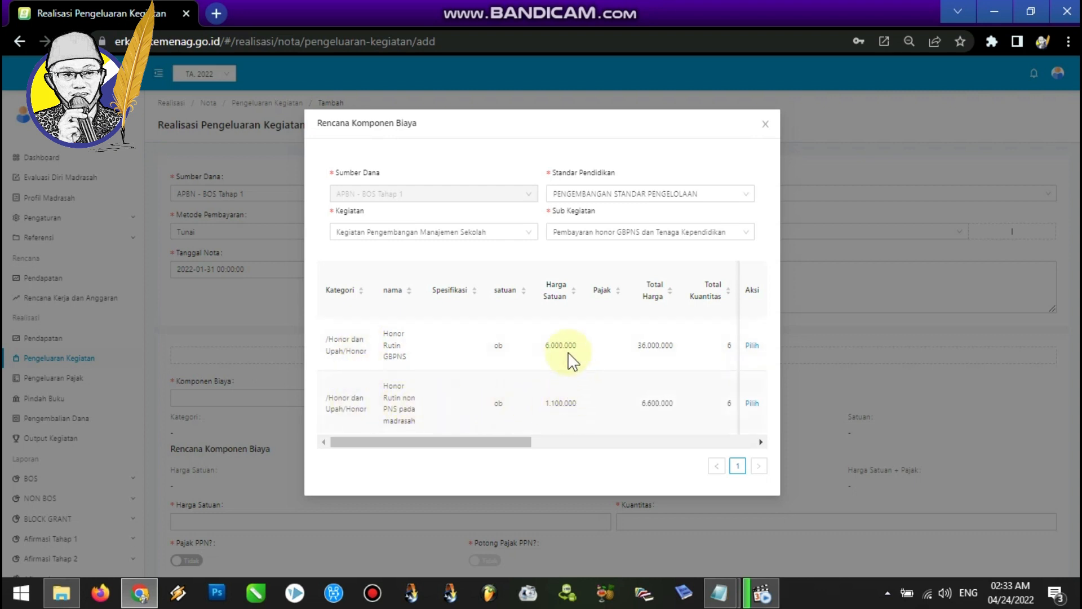
pyautogui.click(753, 345)
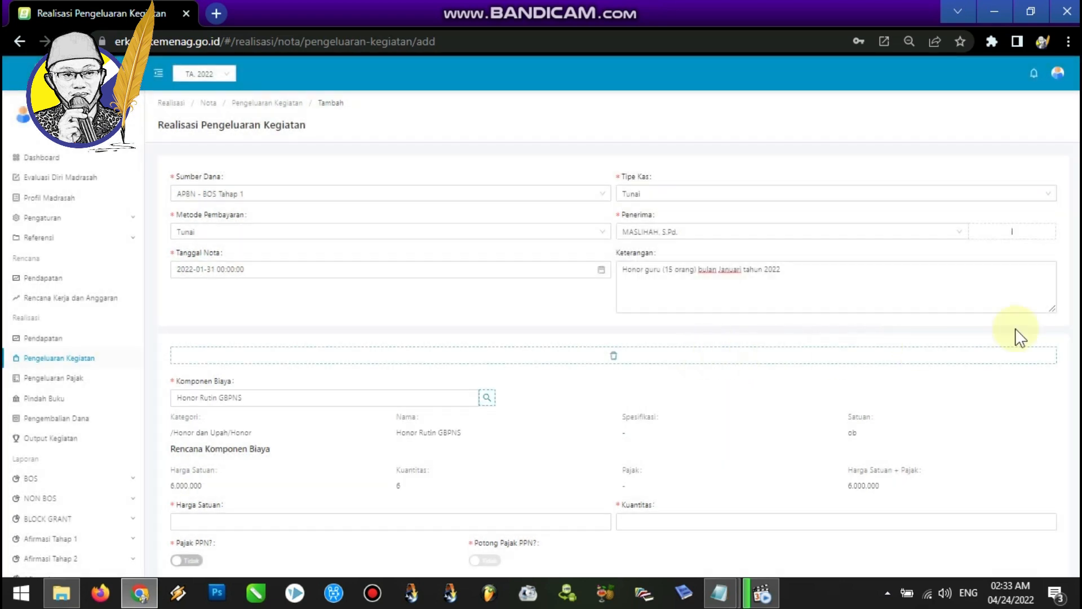
# Copy the note's description text for reuse.
pyautogui.scroll(-1, 916, 353)
pyautogui.scroll(-2, 1011, 186)
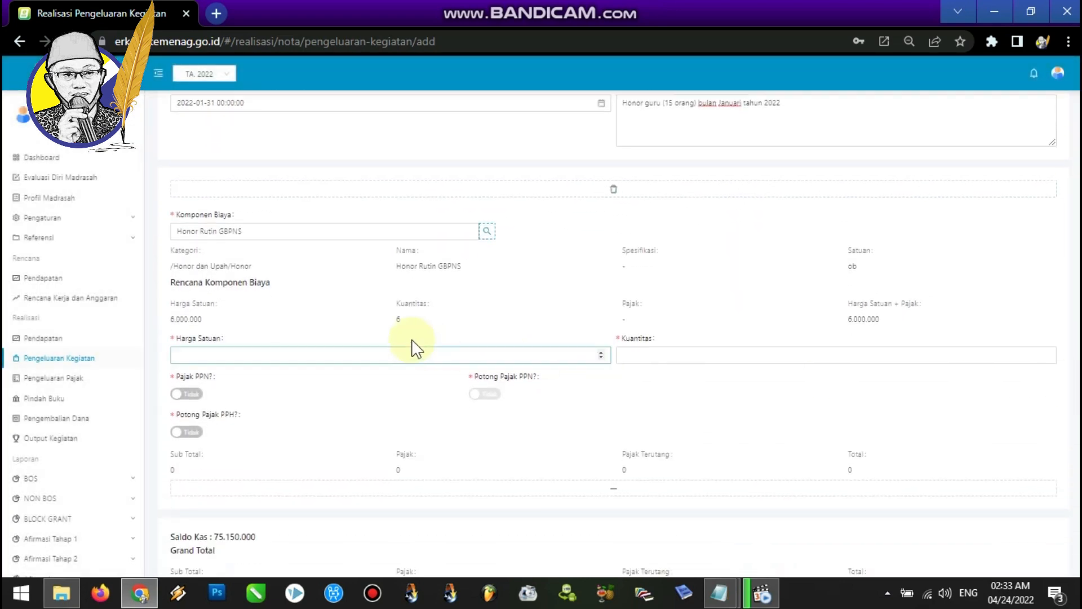
pyautogui.click(223, 353)
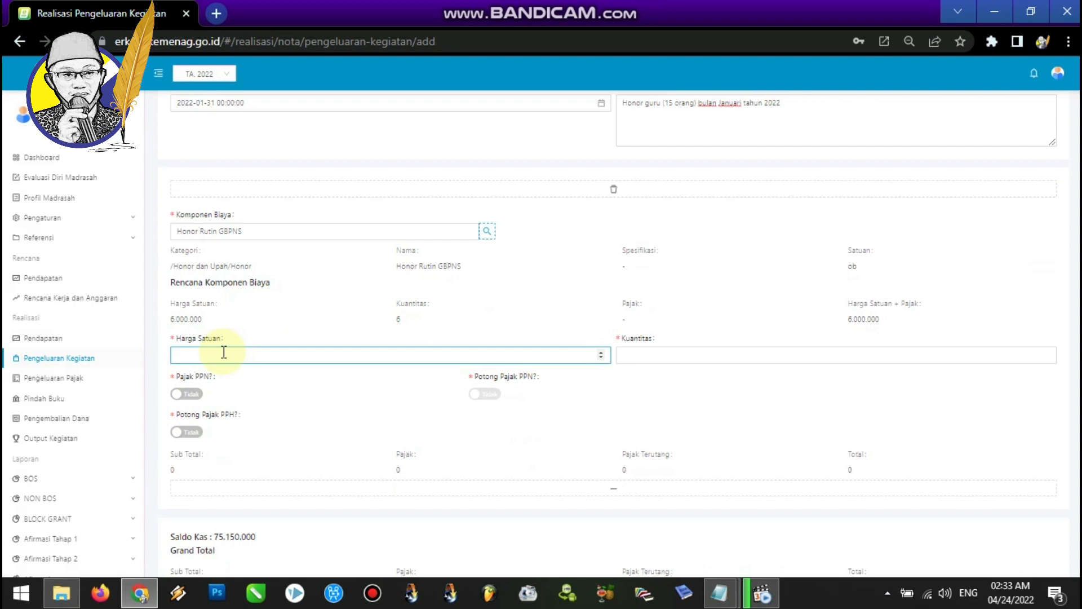
pyautogui.click(623, 105)
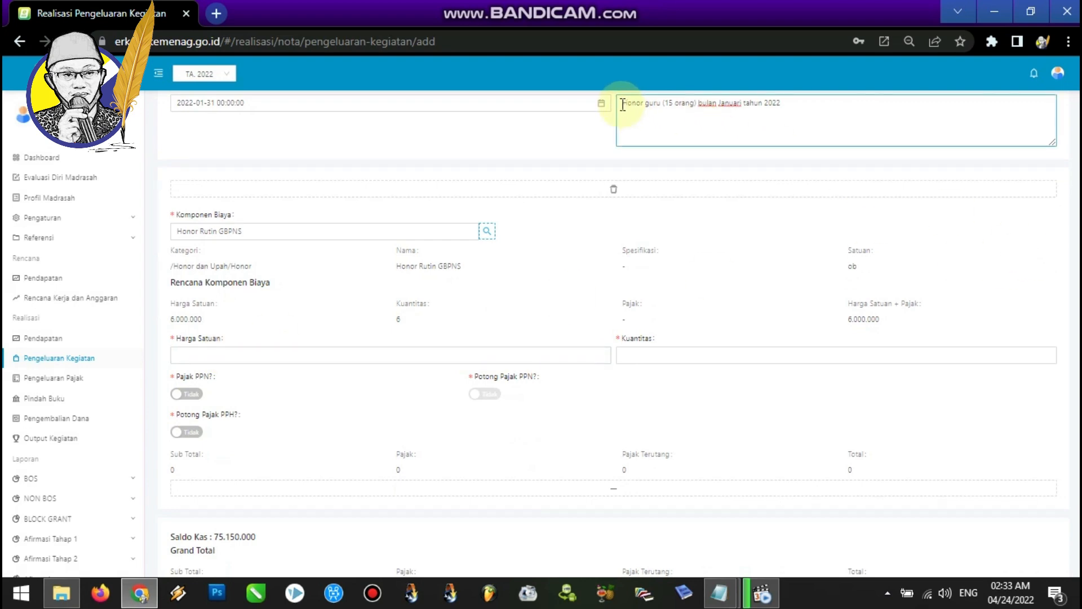
pyautogui.moveTo(623, 105); pyautogui.dragTo(788, 104)
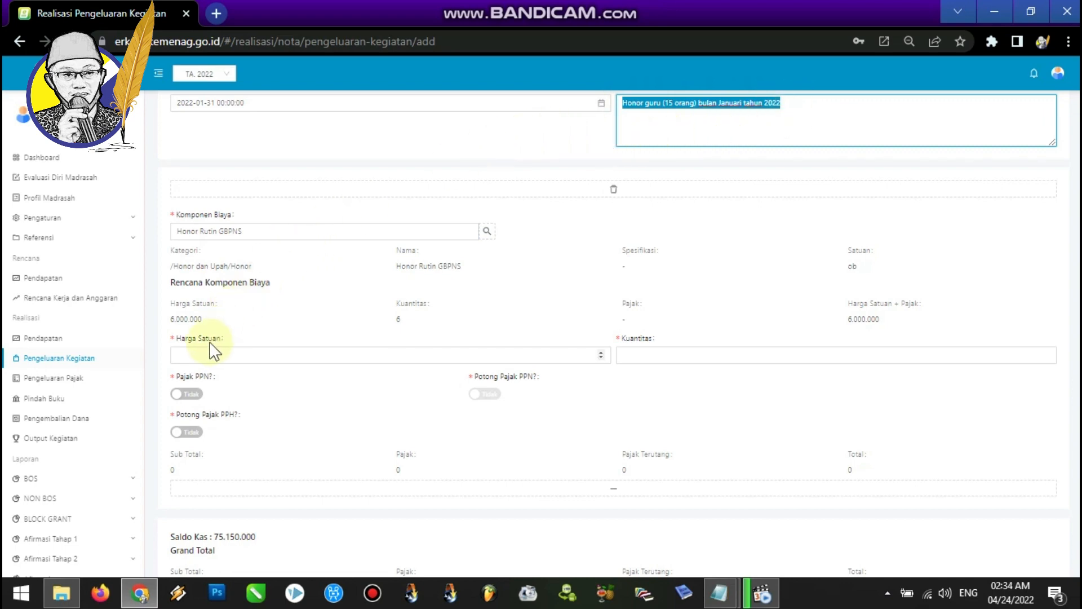
# Set the unit price to 6000000 and the quantity to 1, then save the note.
pyautogui.click(199, 354)
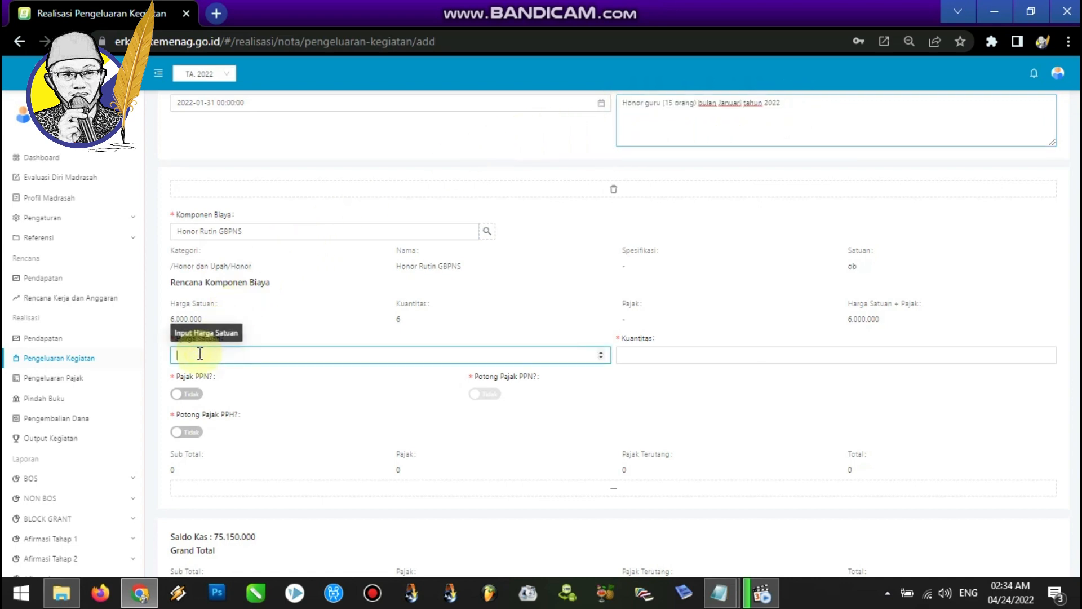
pyautogui.write('6000000')
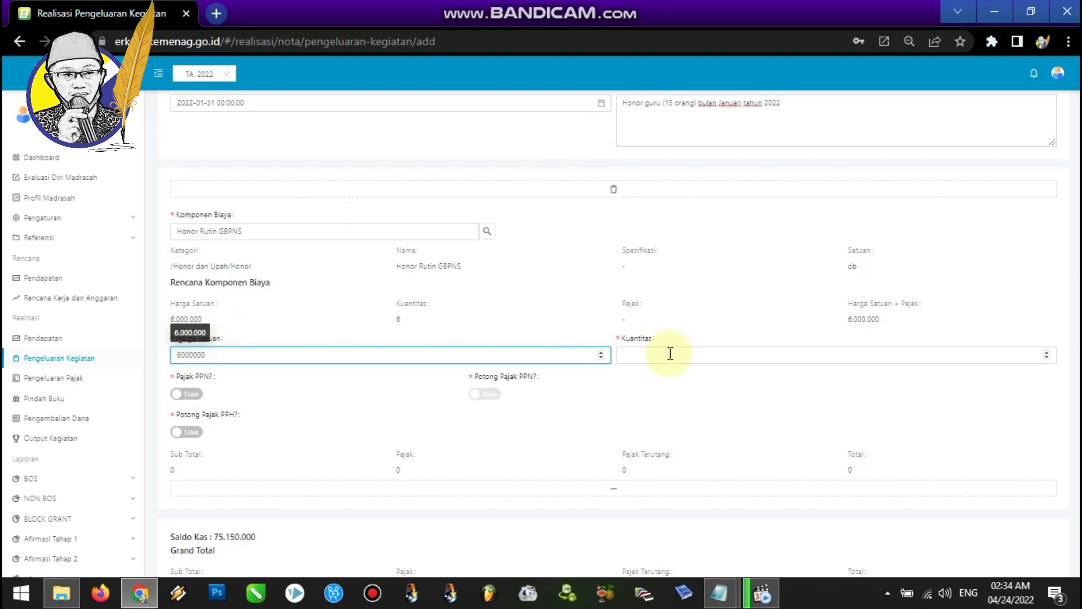
pyautogui.click(656, 354)
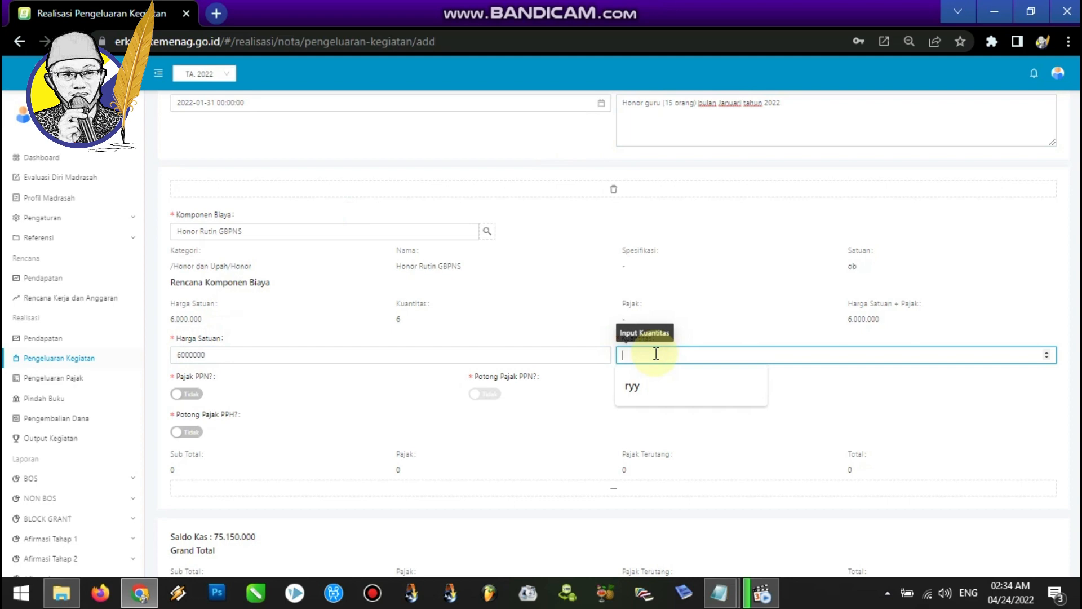
pyautogui.write('1')
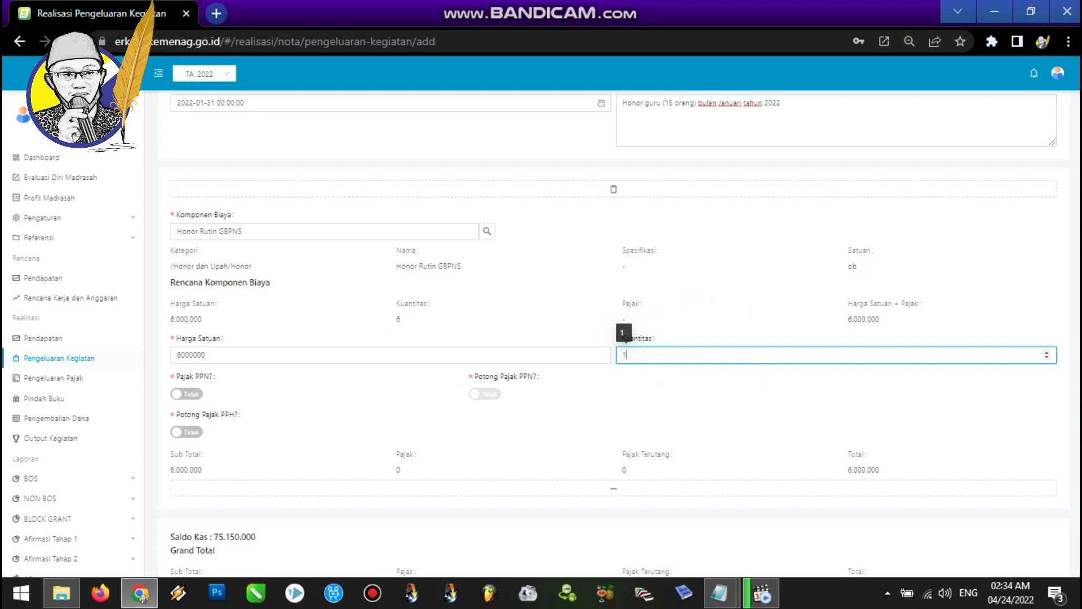
pyautogui.scroll(-1, 614, 335)
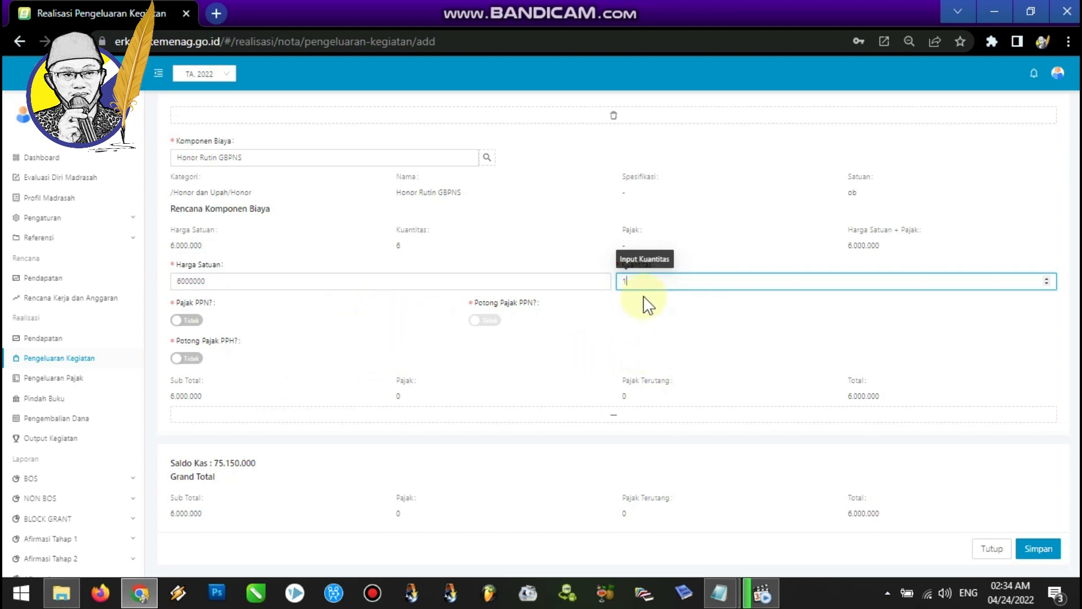
pyautogui.click(1031, 549)
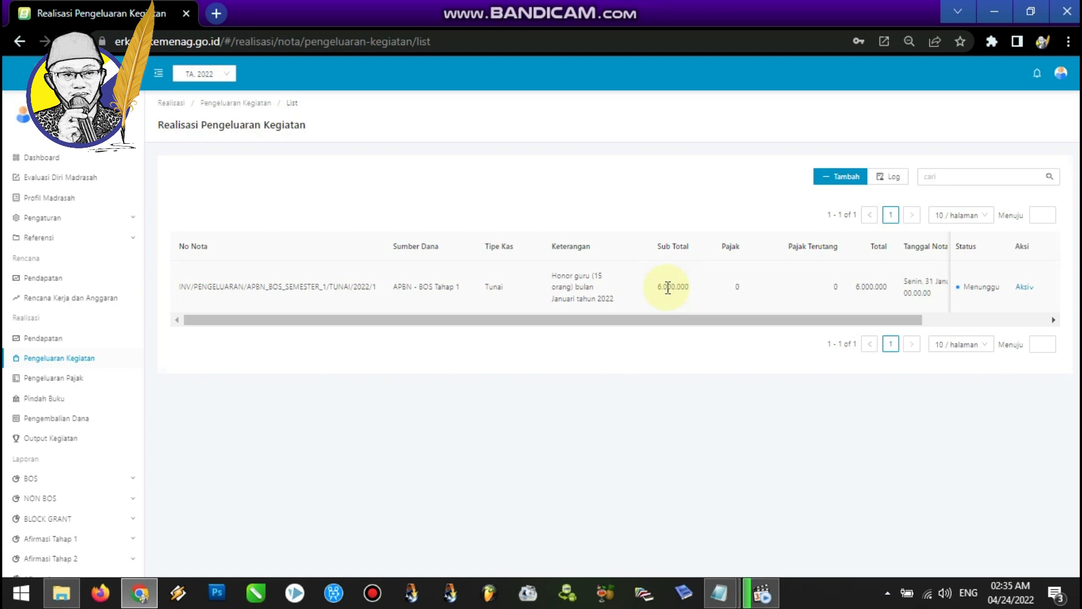
# Start another activity spending note with fund source APBN - BOS Tahap 1 and cash type Tunai.
pyautogui.click(840, 177)
pyautogui.click(505, 193)
pyautogui.click(437, 220)
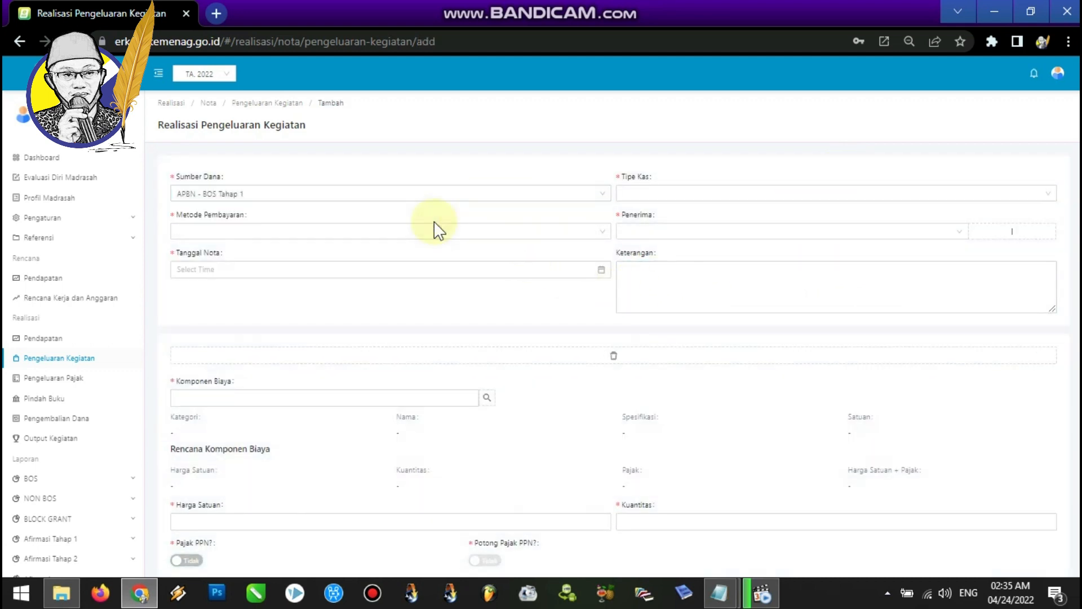
pyautogui.click(667, 195)
pyautogui.click(648, 233)
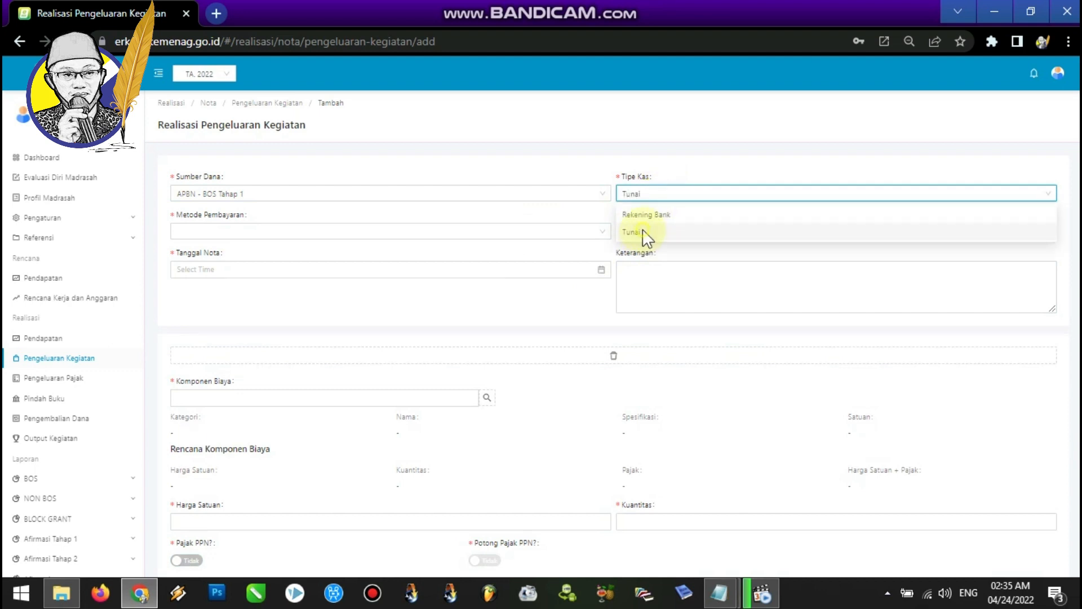
# Set this note's payment method to Tunai and pick the same teacher recipient.
pyautogui.click(560, 235)
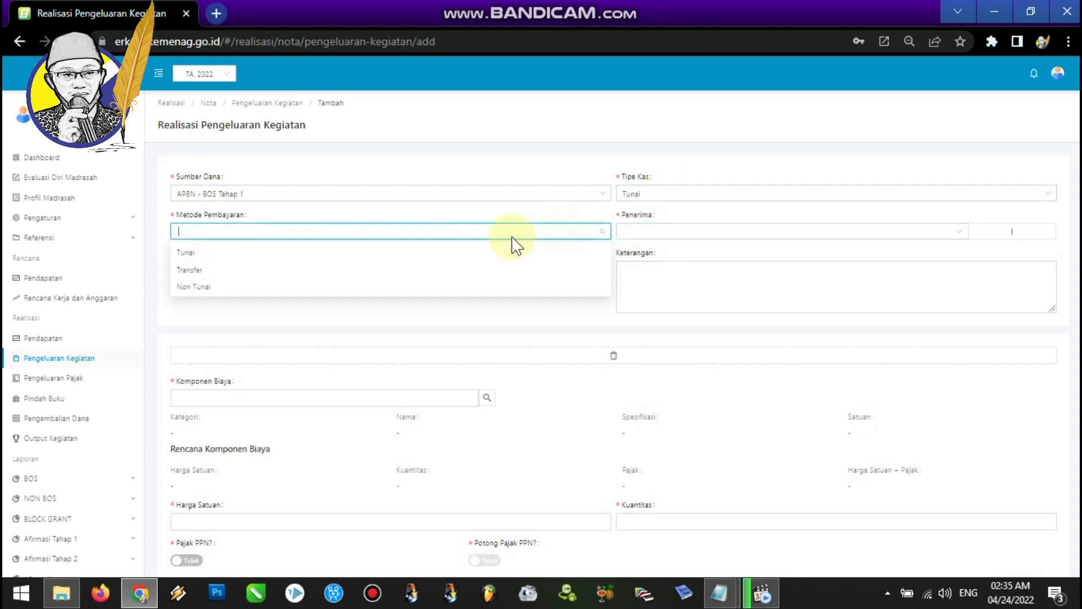
pyautogui.click(411, 250)
pyautogui.click(676, 231)
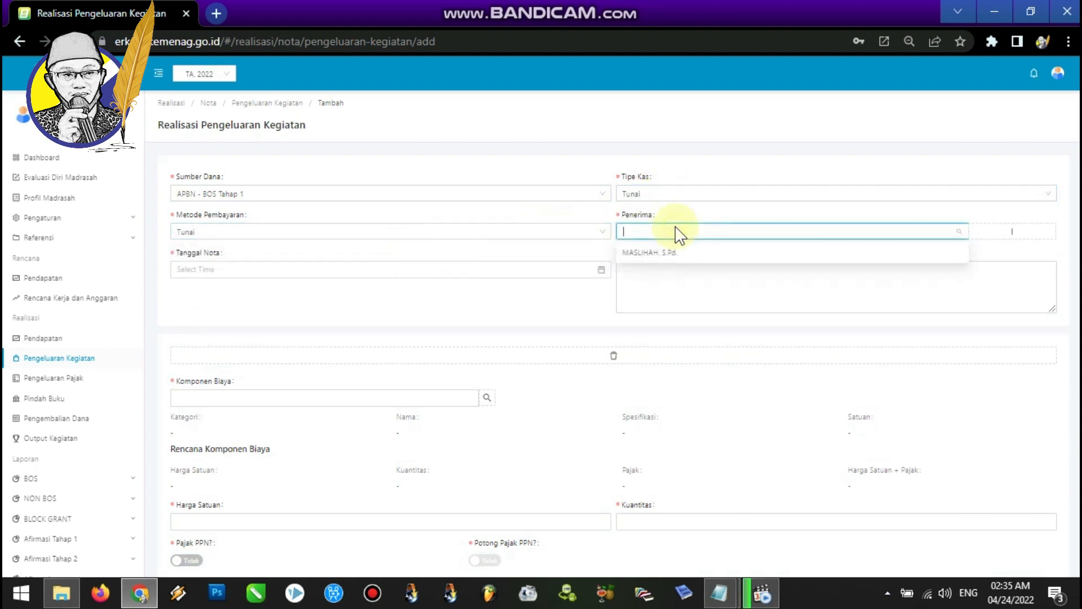
pyautogui.click(654, 253)
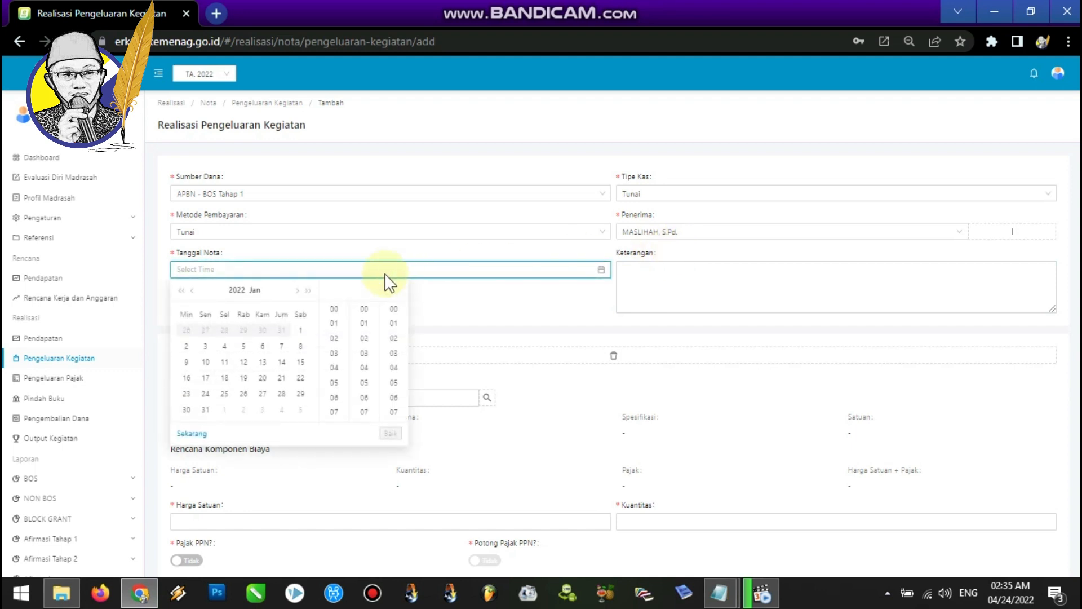
# Set the note date to 2022-02-28 and enter the description "Belanja honor guru (15 orang) bulan Februari tahun 2022".
pyautogui.click(298, 290)
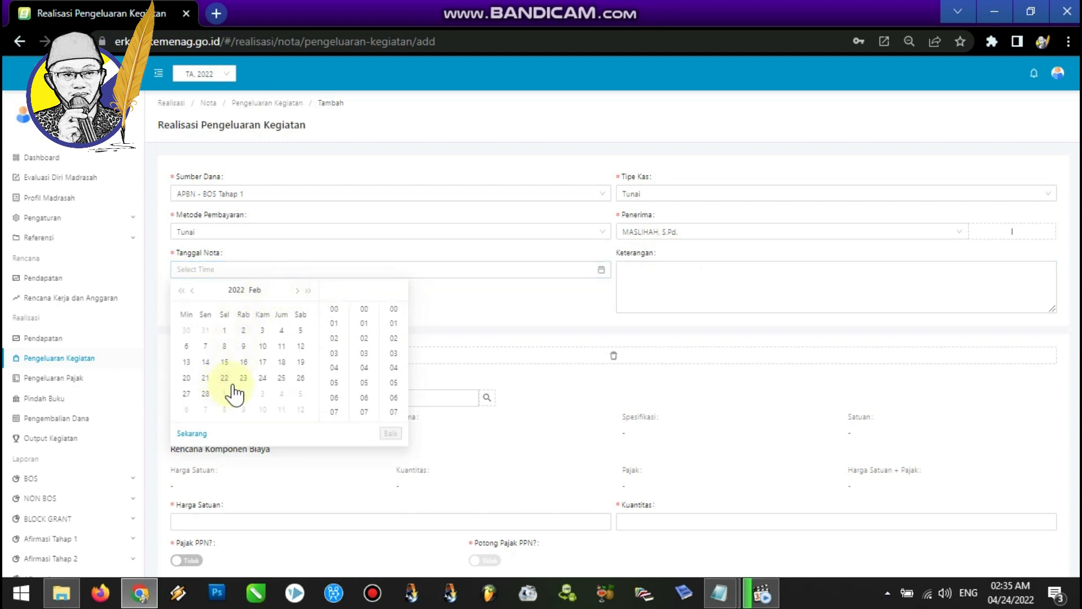
pyautogui.click(207, 394)
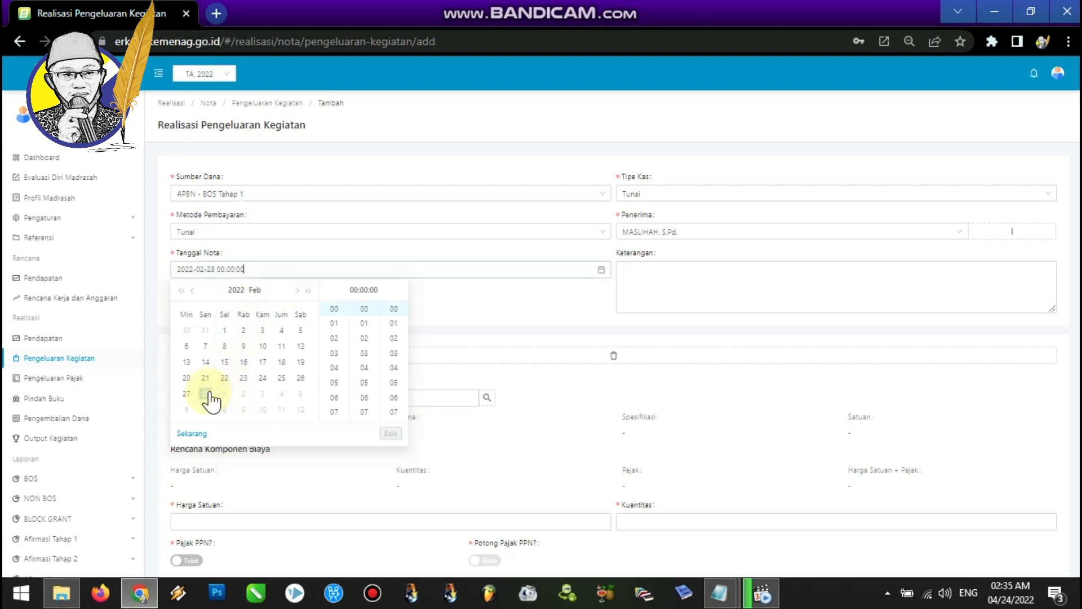
pyautogui.click(510, 302)
pyautogui.click(645, 285)
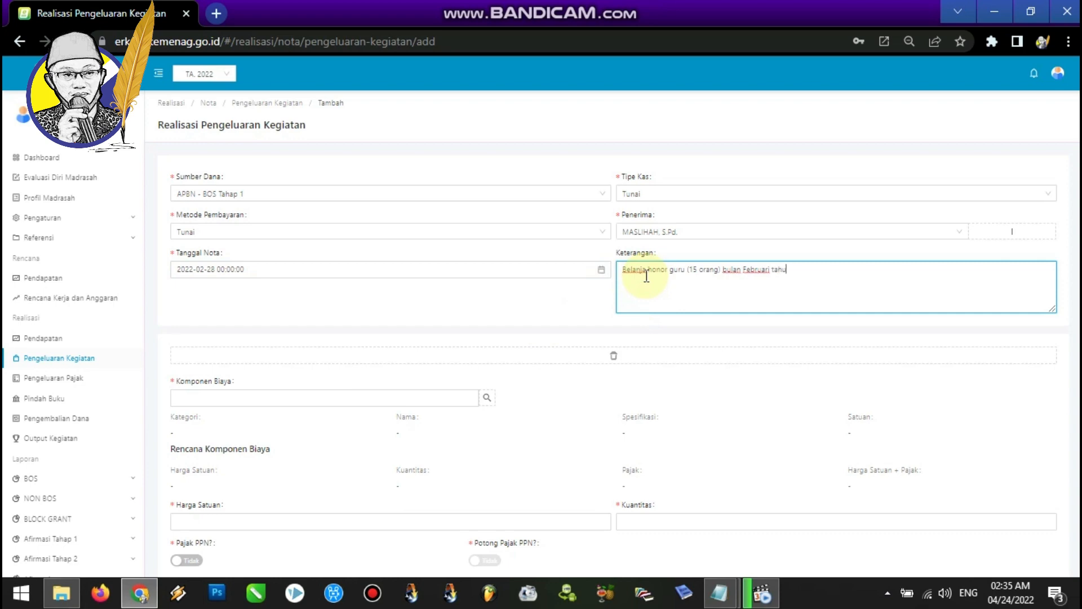
pyautogui.click(451, 307)
# Pick the cost component Honor Rutin GBPNS under Pengembangan Standar Pengelolaan, Kegiatan Pengembangan Manajemen Sekolah, Pembayaran honor GBPNS dan Tenaga Kependidikan.
pyautogui.click(488, 398)
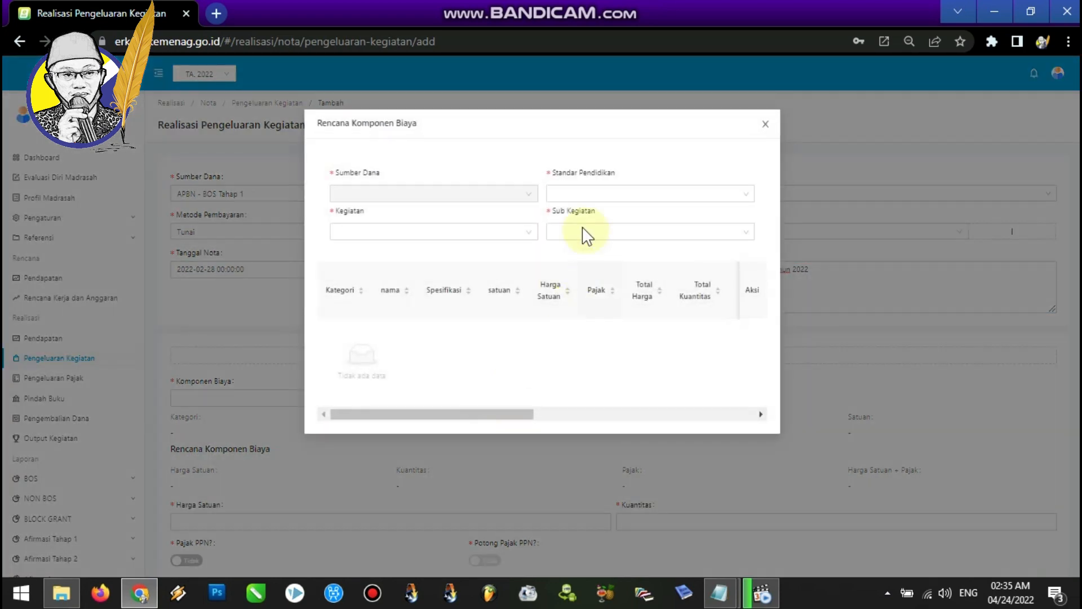
pyautogui.click(627, 195)
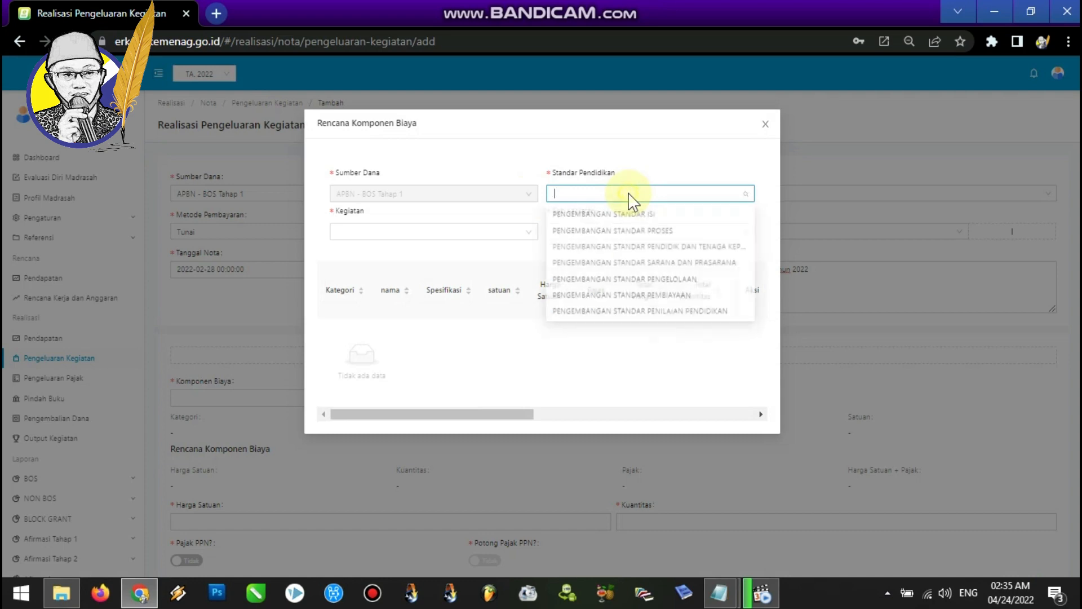
pyautogui.click(631, 279)
pyautogui.click(496, 234)
pyautogui.click(454, 252)
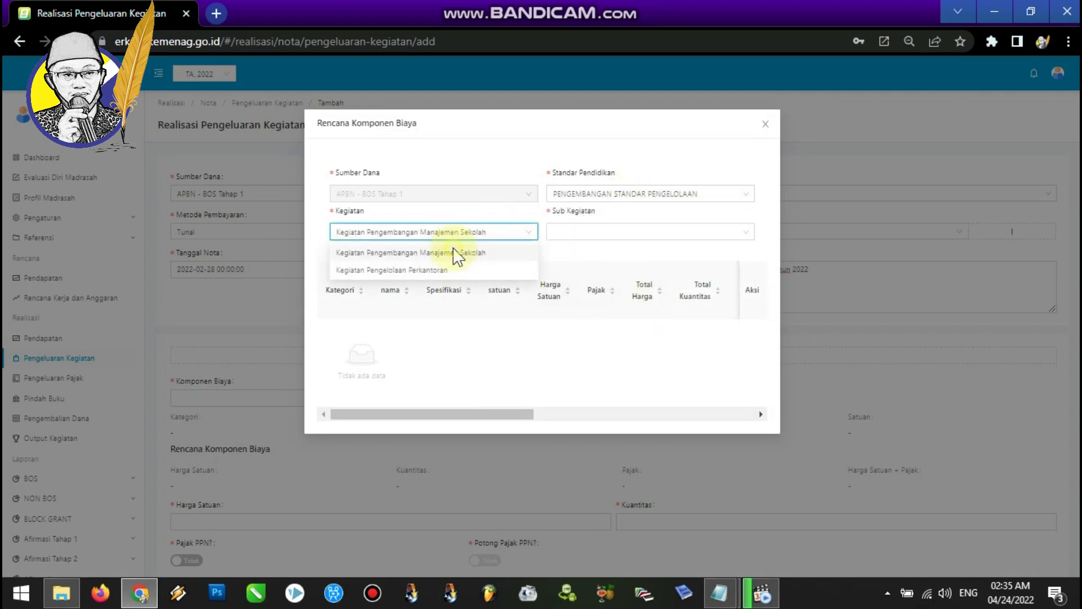
pyautogui.click(615, 231)
pyautogui.click(609, 253)
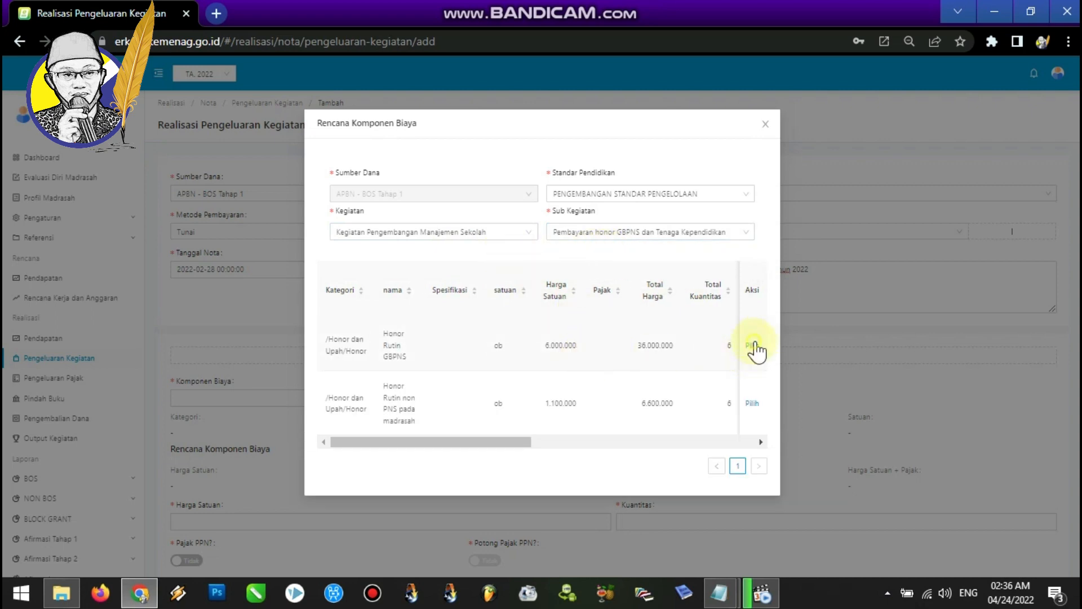
pyautogui.click(752, 346)
# Set the unit price to 6000000 and the quantity to 1, then save the note.
pyautogui.scroll(-3, 406, 361)
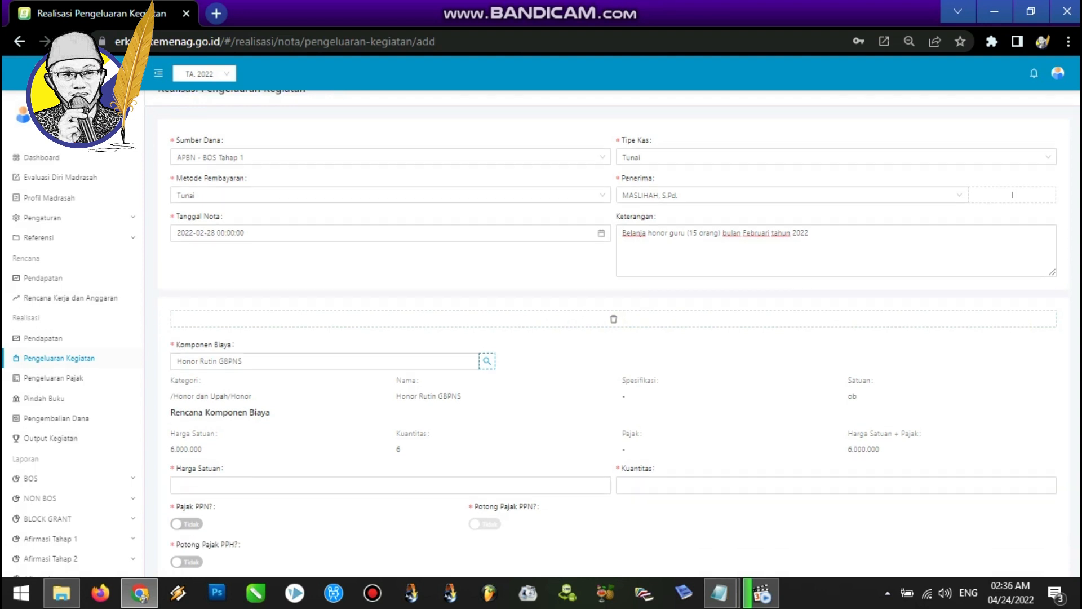
pyautogui.click(257, 365)
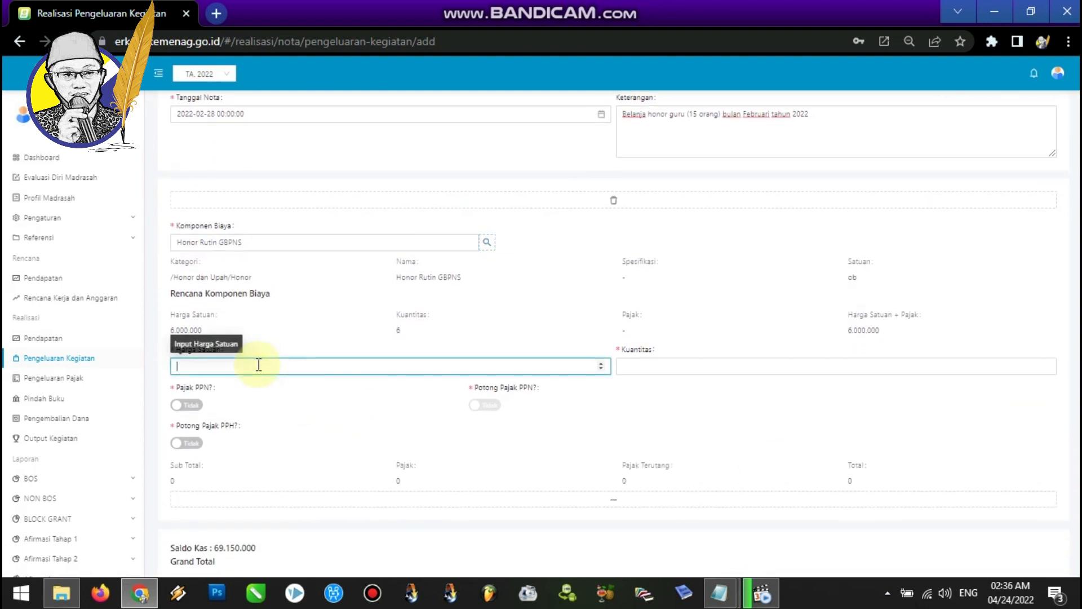
pyautogui.write('6000000')
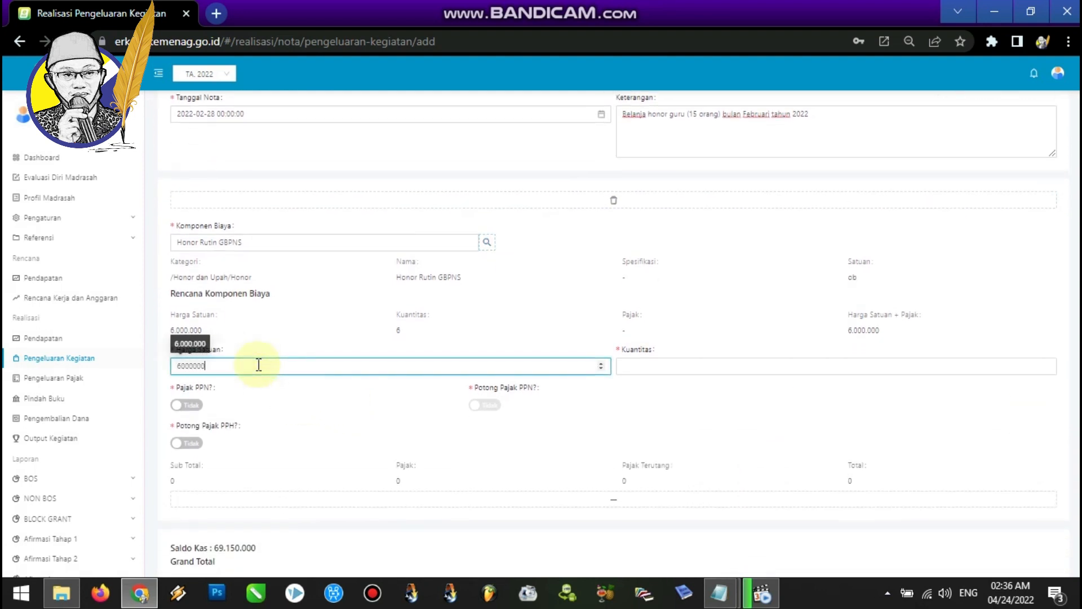
pyautogui.click(642, 367)
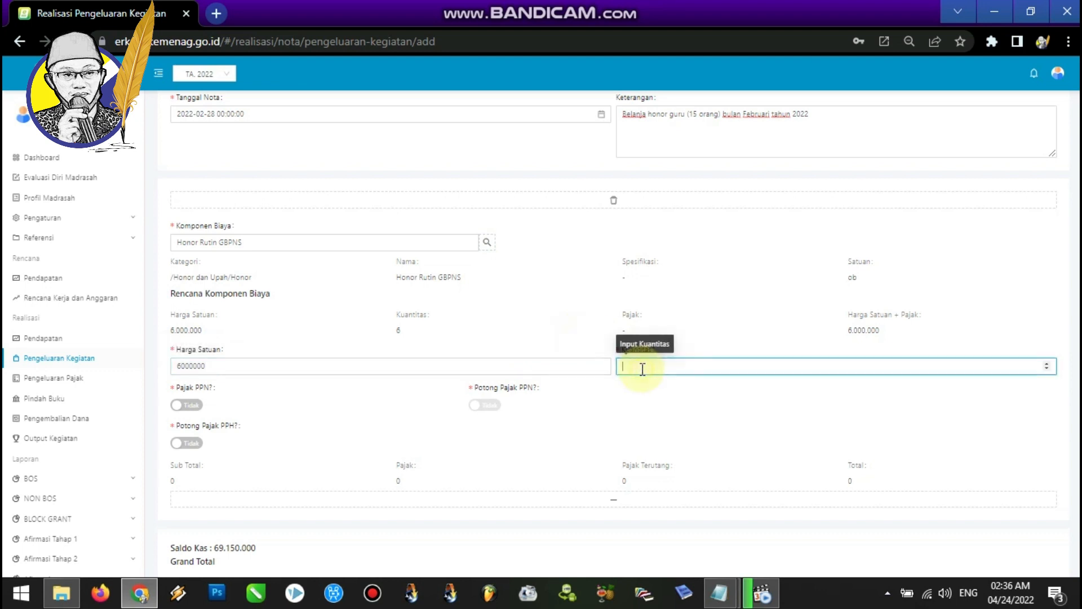
pyautogui.write('1')
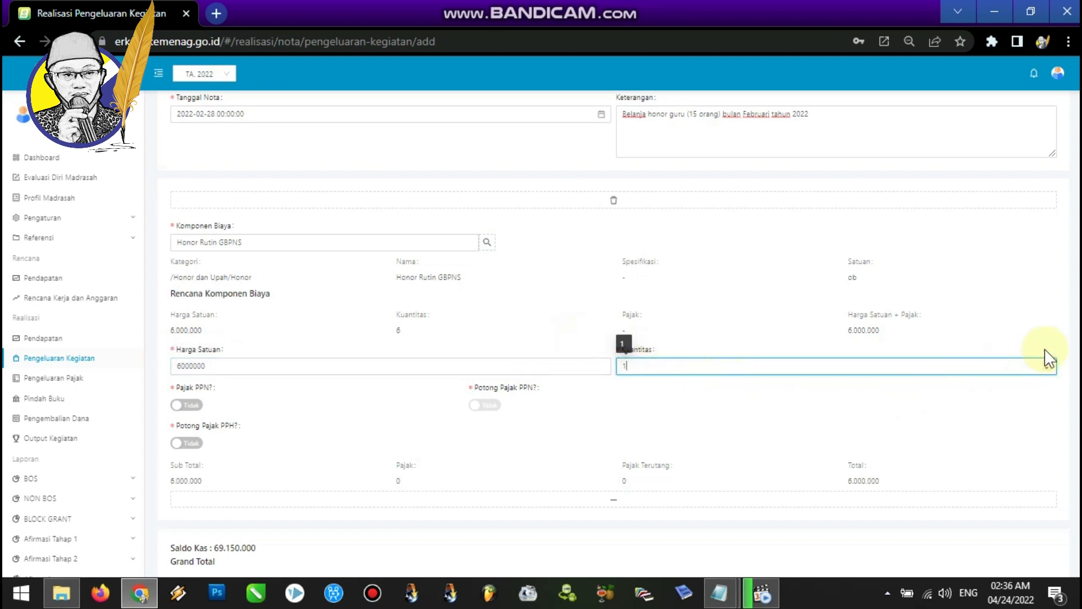
pyautogui.scroll(-2, 624, 367)
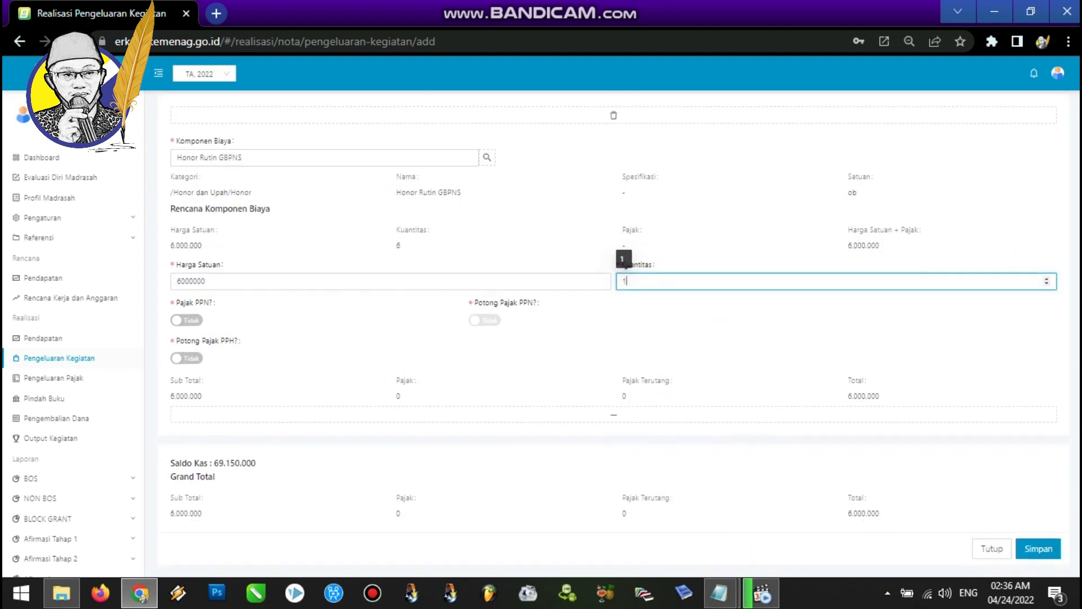
pyautogui.click(1034, 548)
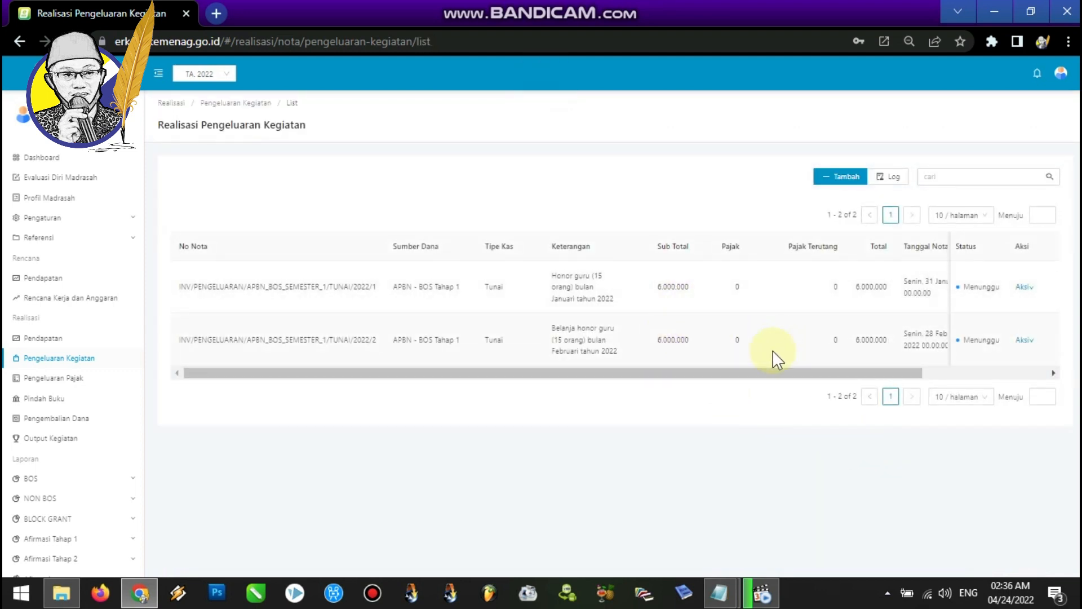
# Start another activity spending note with fund source APBN - BOS Tahap 1 and cash type Tunai.
pyautogui.click(828, 179)
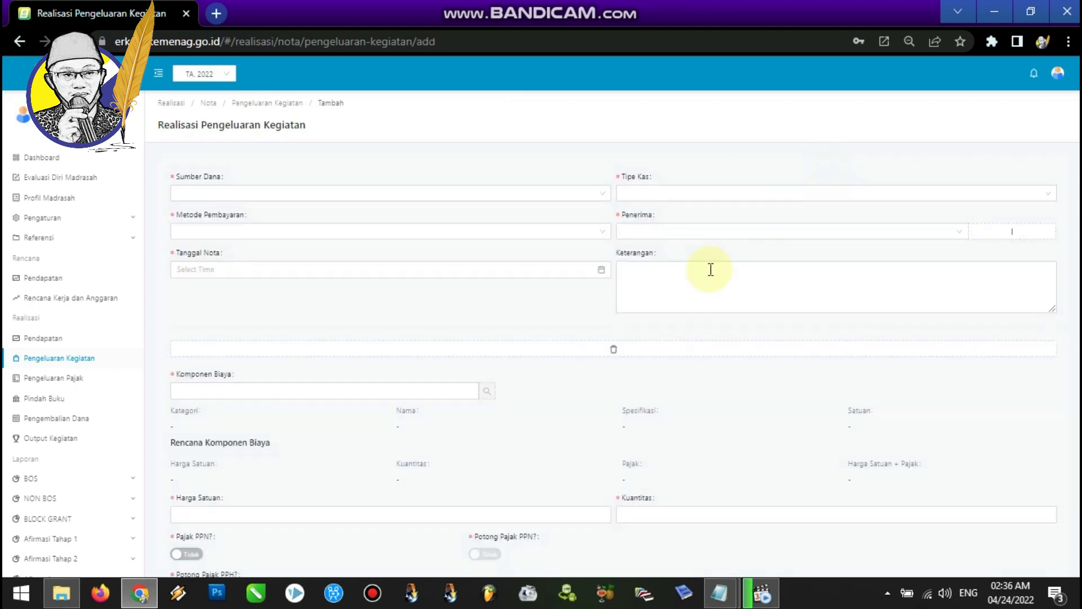
pyautogui.click(484, 197)
pyautogui.click(420, 217)
pyautogui.click(685, 196)
pyautogui.click(633, 232)
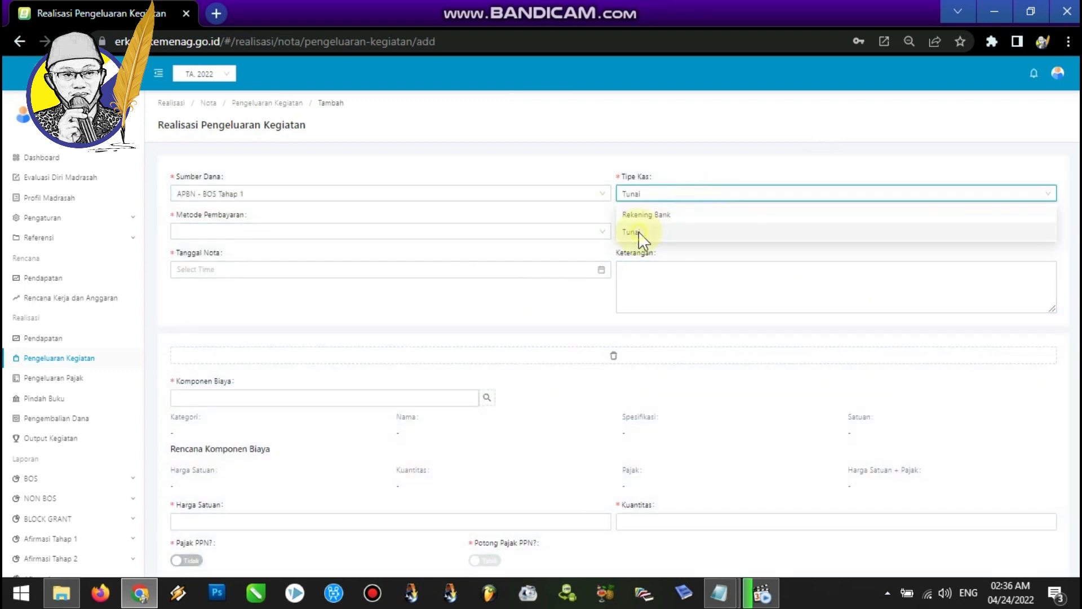
# Set the payment method to Tunai and choose the same teacher as recipient.
pyautogui.click(482, 233)
pyautogui.click(353, 249)
pyautogui.click(685, 233)
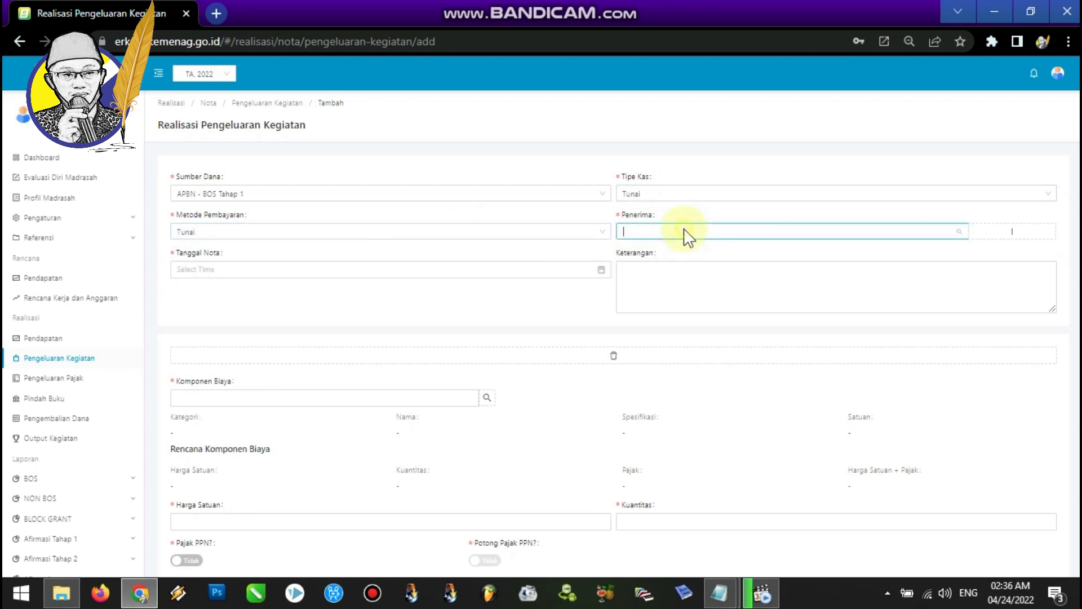
pyautogui.click(651, 254)
# Set the note date to 2022-03-31 and enter the description "Belanja honor guru (15 orang) bulan Maret tahun 2022".
pyautogui.click(527, 270)
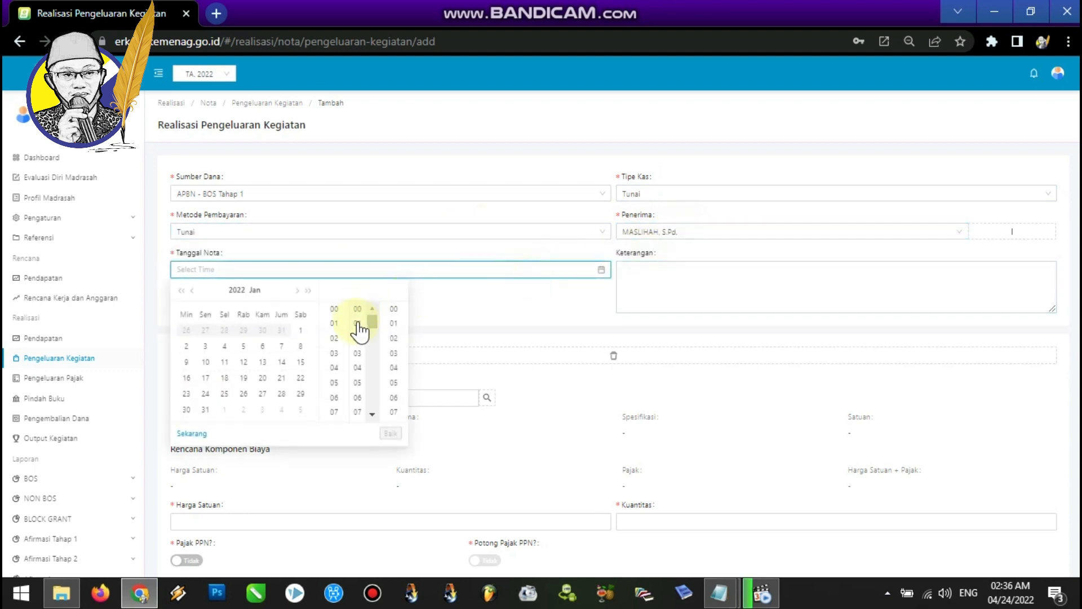
pyautogui.click(297, 291)
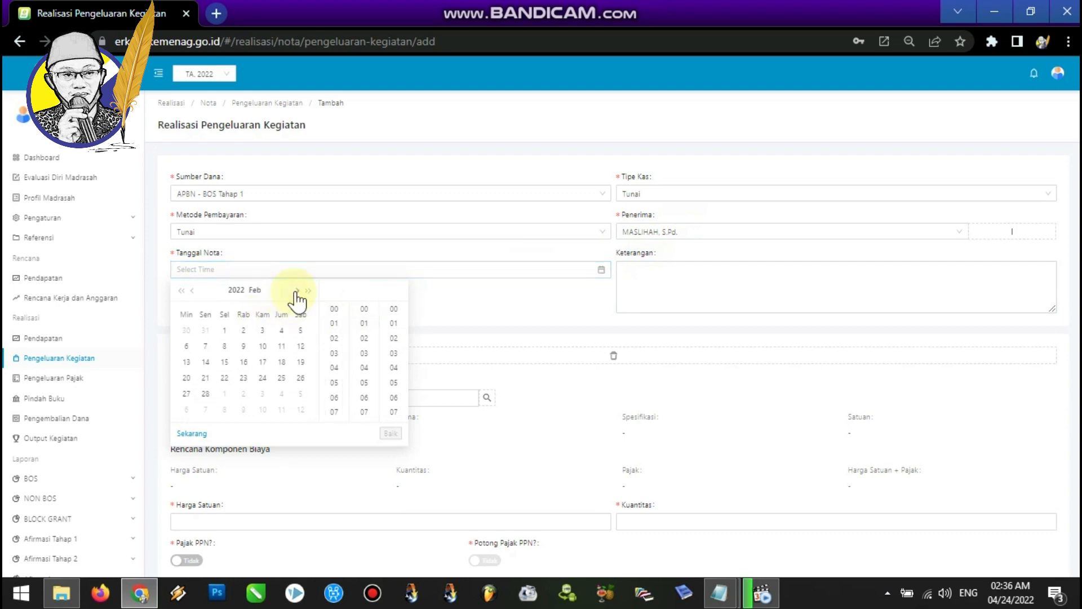
pyautogui.click(262, 394)
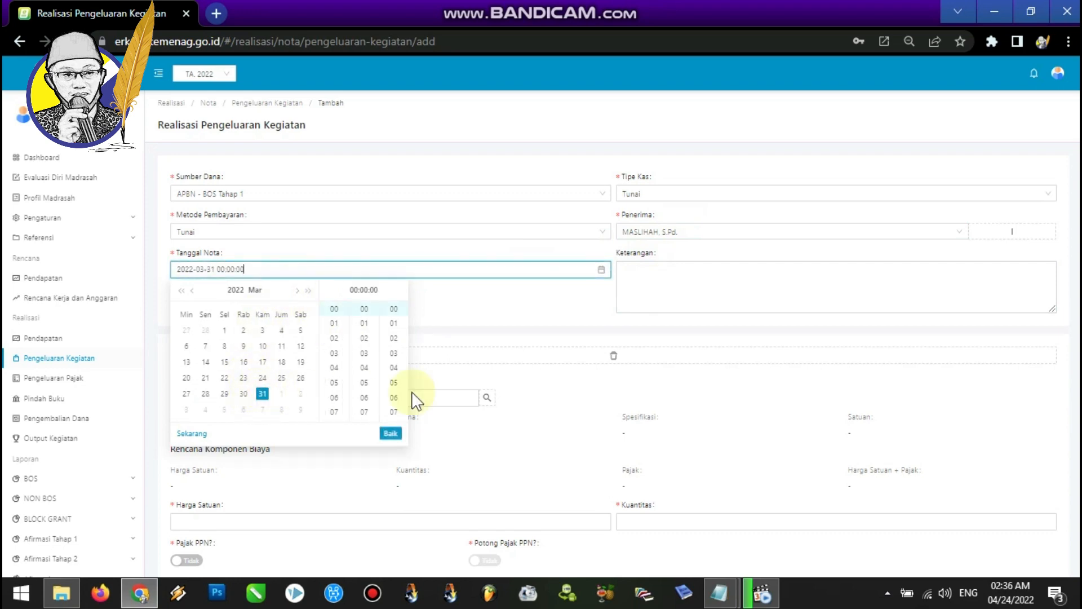
pyautogui.click(636, 271)
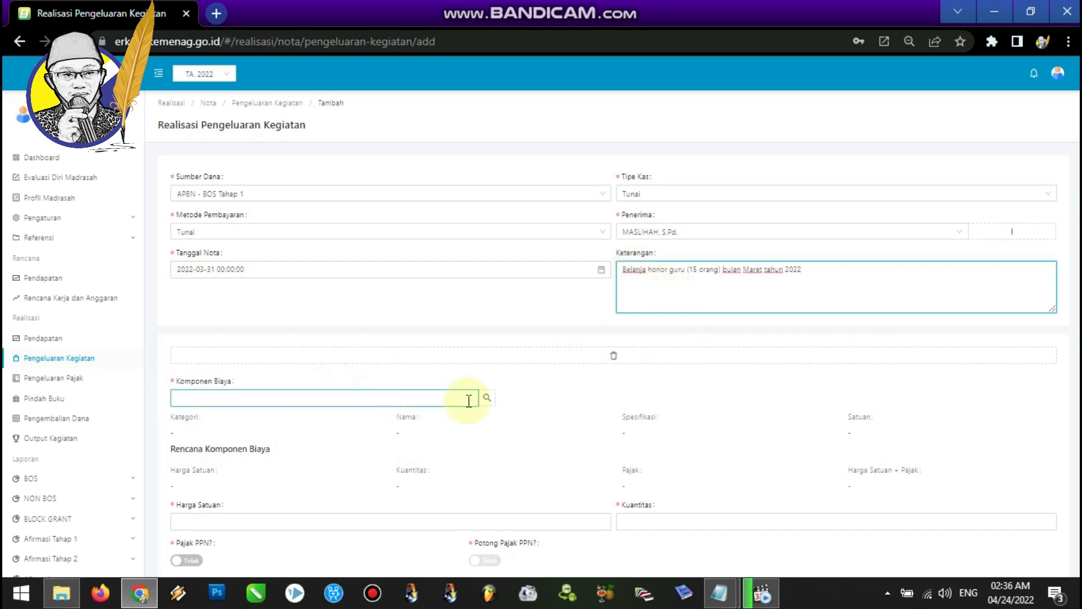
# Choose the Honor Rutin GBPNS cost component through the same education standard, activity and sub-activity.
pyautogui.click(488, 397)
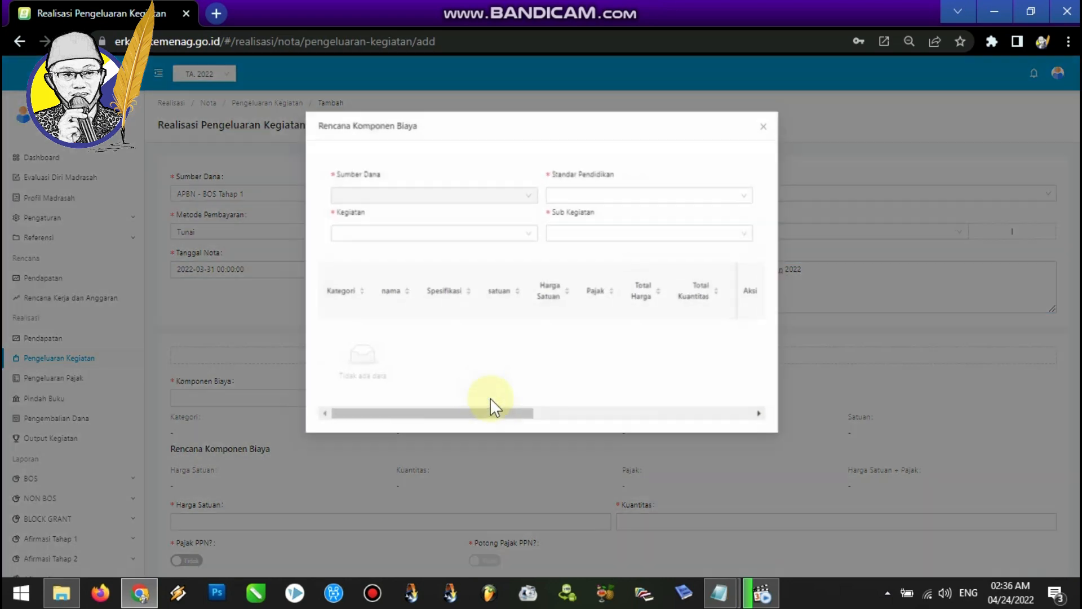
pyautogui.click(609, 196)
pyautogui.click(620, 283)
pyautogui.click(512, 233)
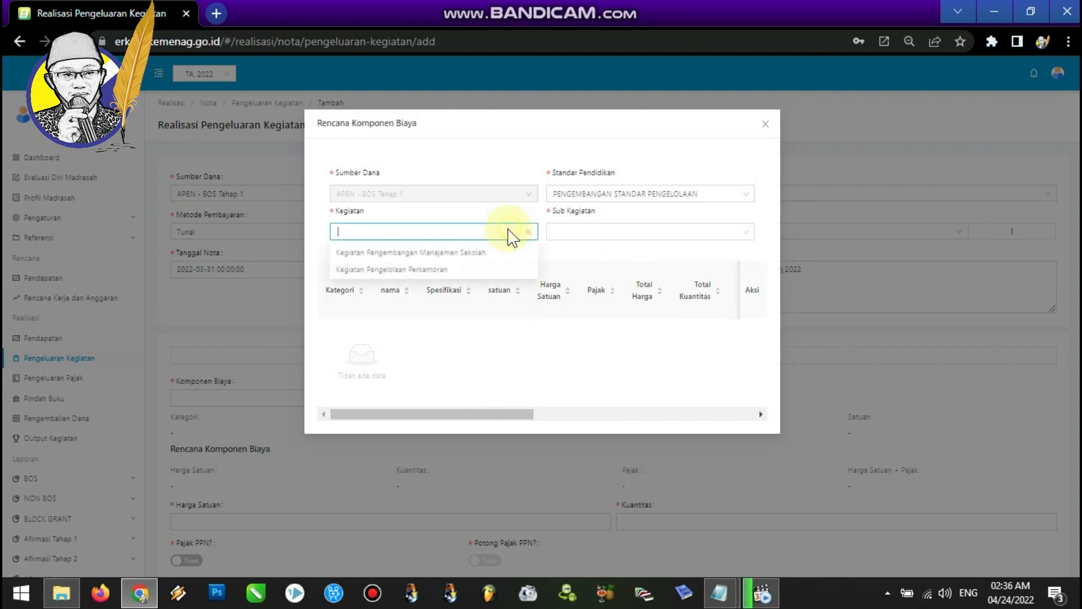
pyautogui.click(448, 252)
pyautogui.click(600, 233)
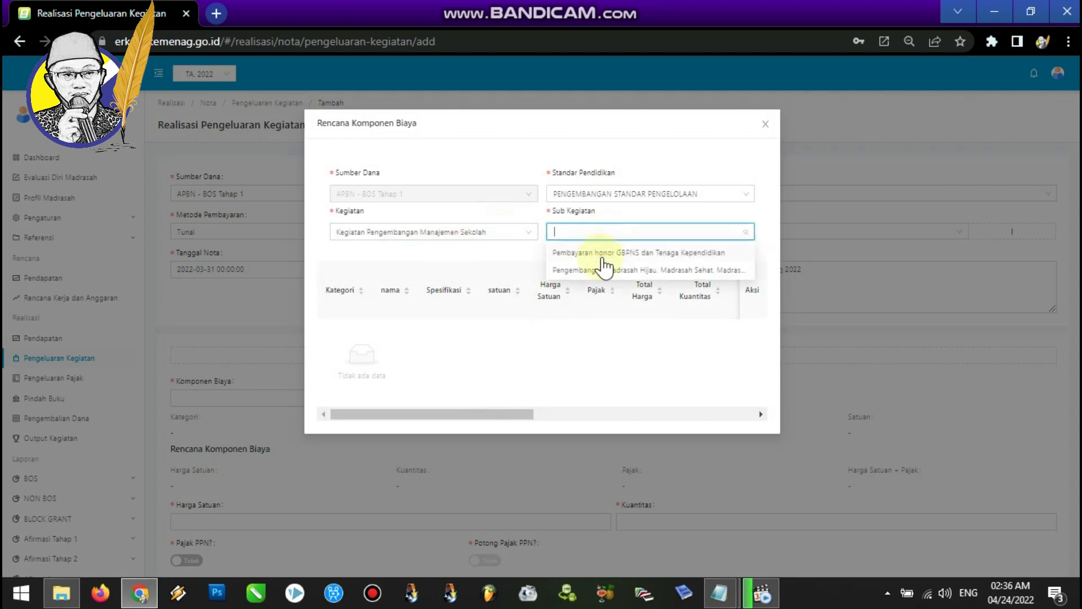
pyautogui.click(602, 253)
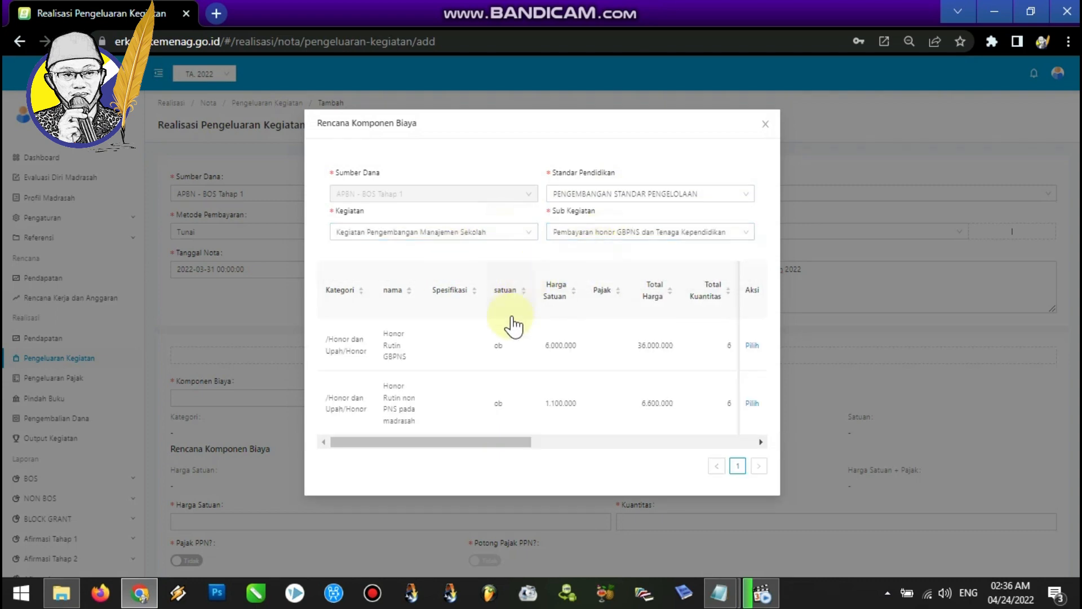
pyautogui.click(752, 353)
# Enter unit price 6000000 and quantity 1, then save the March note.
pyautogui.scroll(-2, 552, 457)
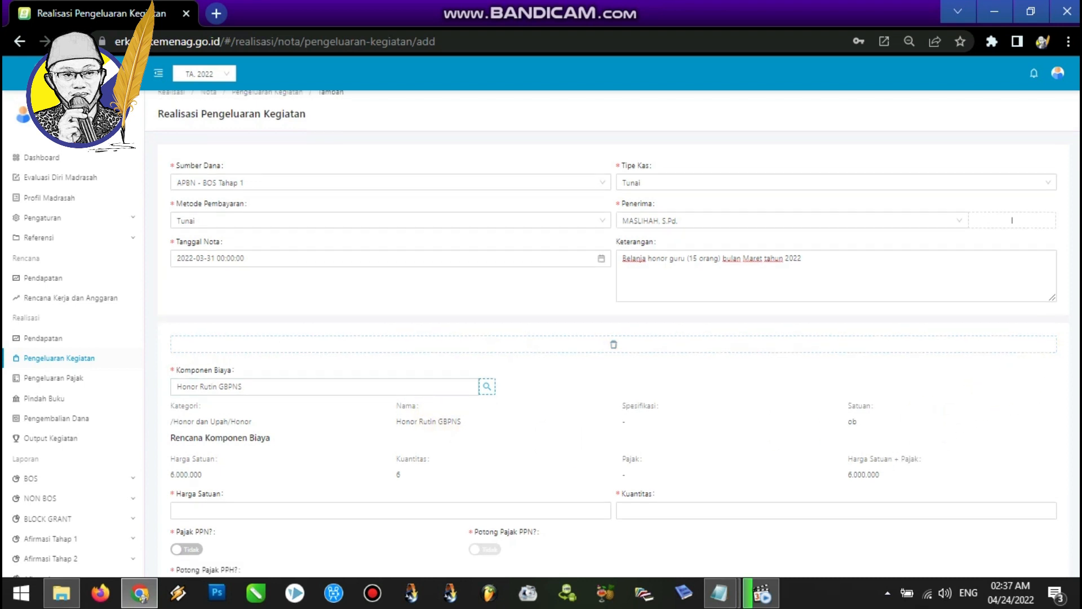
pyautogui.click(281, 389)
pyautogui.write('6000000')
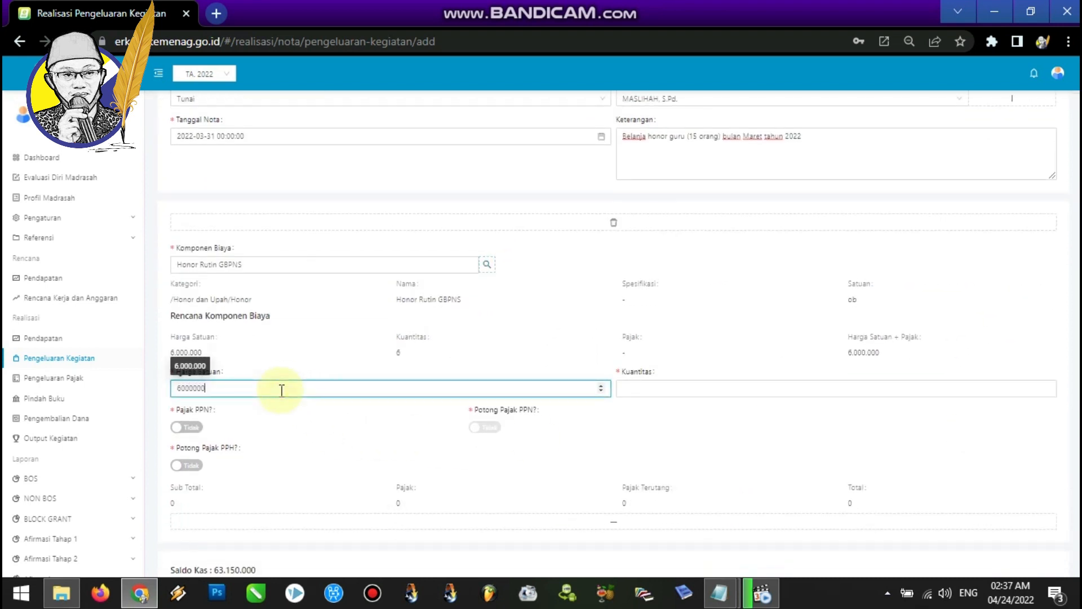
pyautogui.click(661, 390)
pyautogui.write('1')
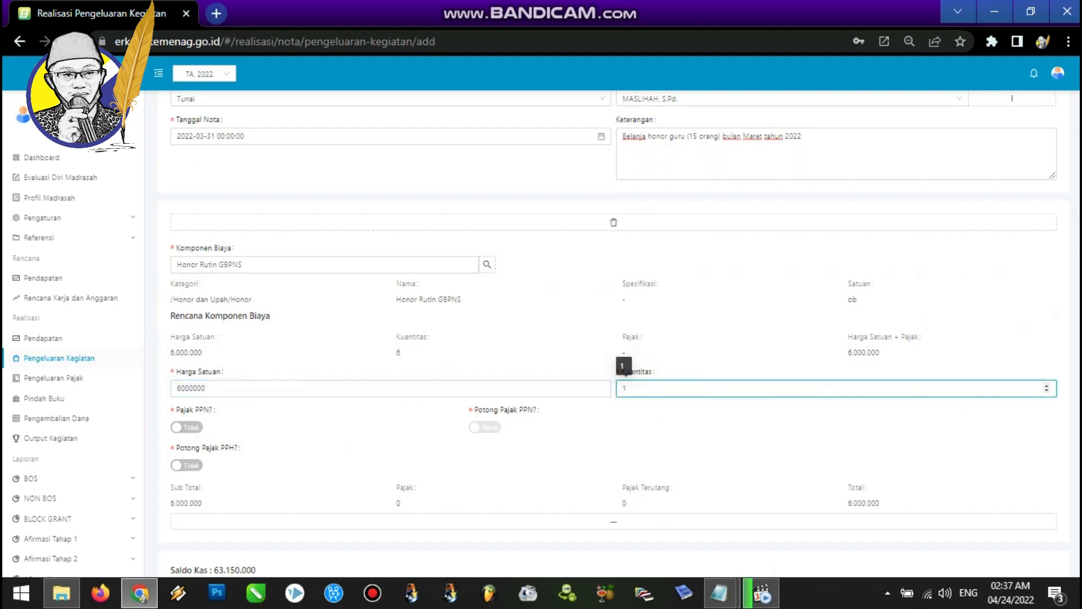
pyautogui.scroll(-2, 1037, 496)
pyautogui.click(1037, 549)
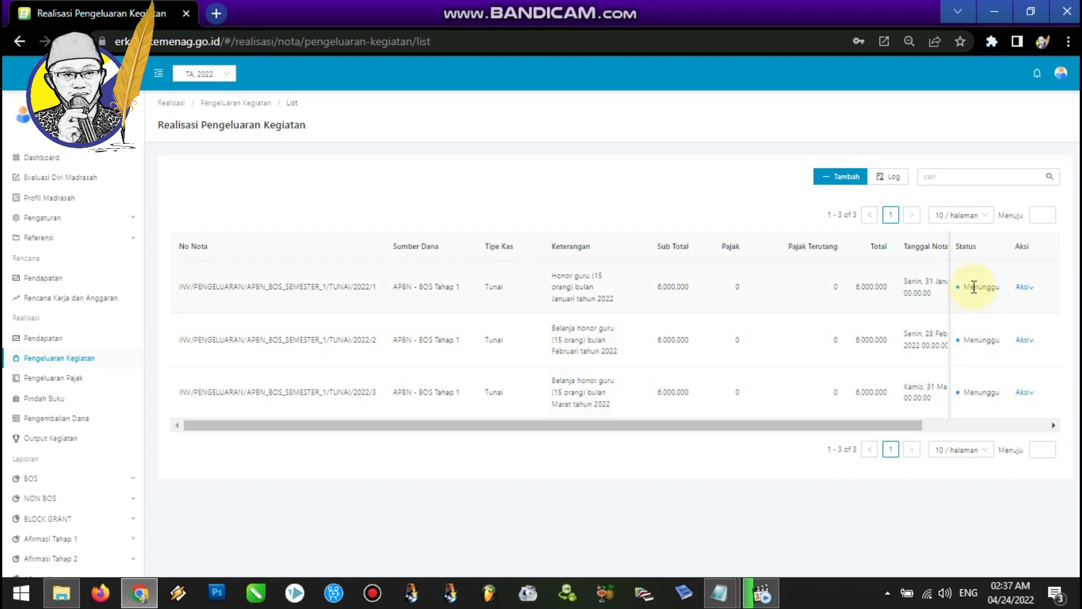
# Log out and sign back in with the headmaster account.
pyautogui.click(1068, 78)
pyautogui.click(1025, 136)
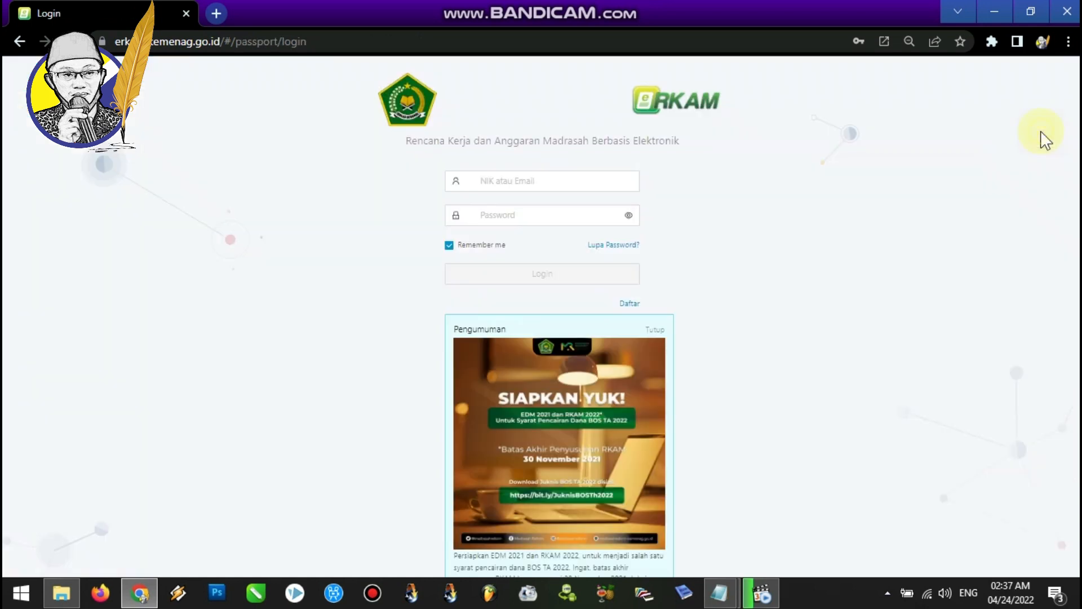
pyautogui.click(577, 276)
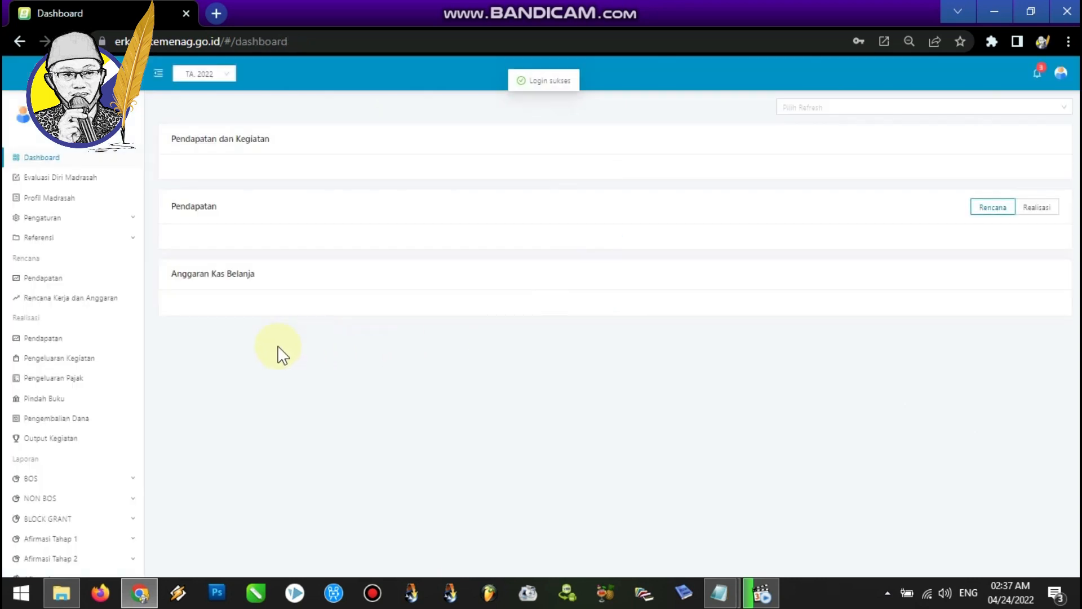
# Open the activity spending realizations and approve the January honor note.
pyautogui.click(96, 361)
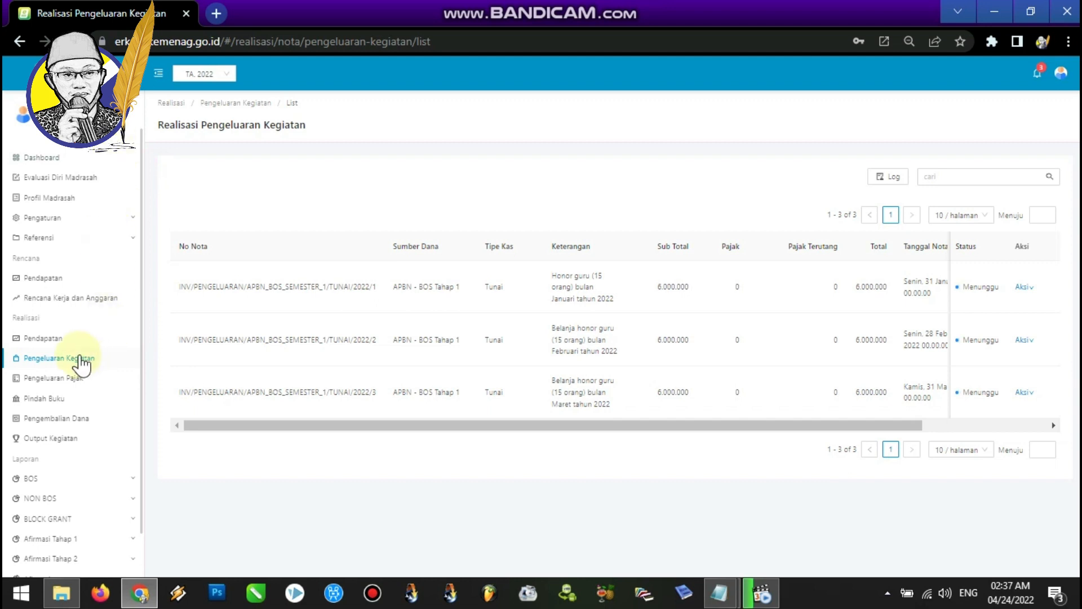
pyautogui.click(80, 357)
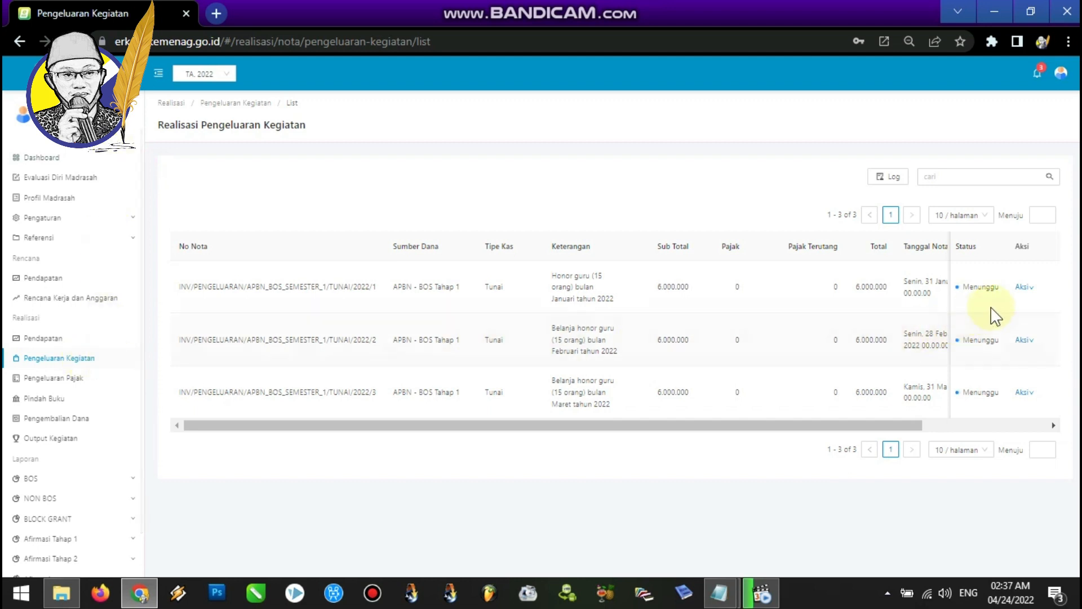
pyautogui.moveTo(1027, 290)
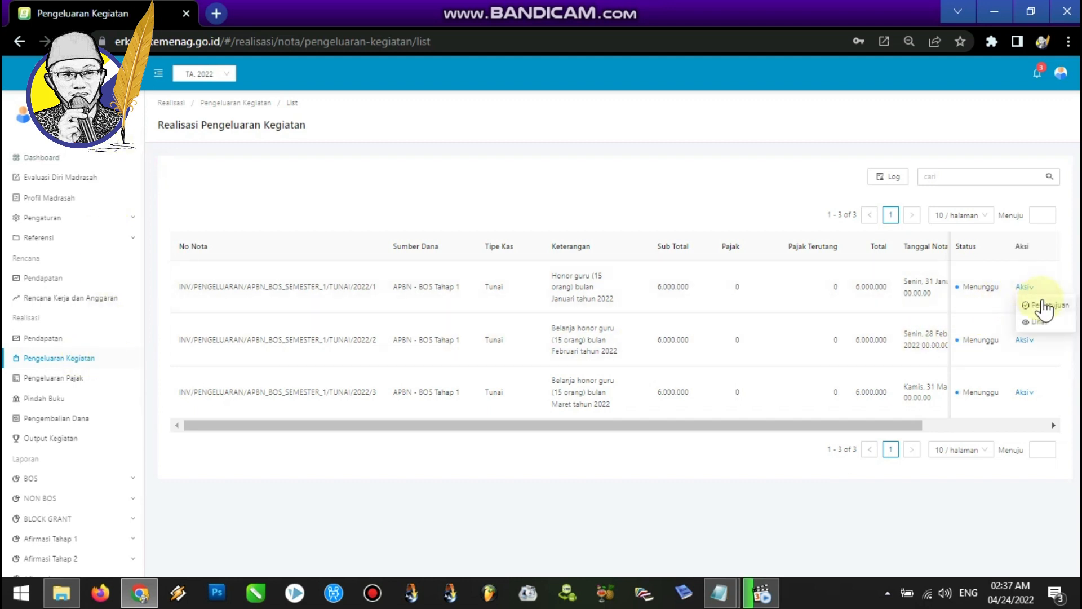
pyautogui.click(1043, 305)
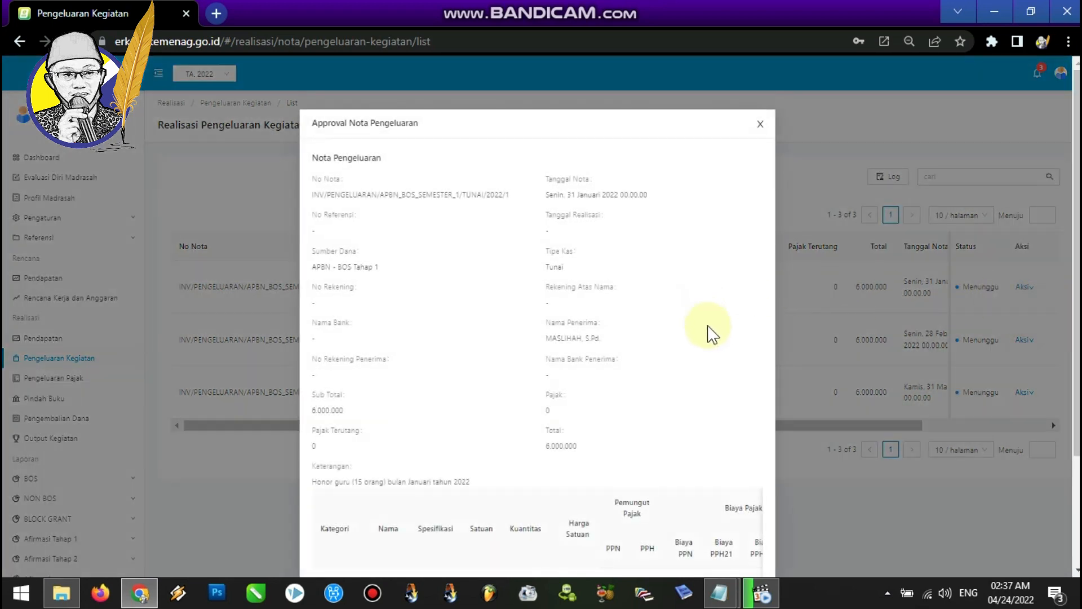
pyautogui.scroll(-3, 973, 416)
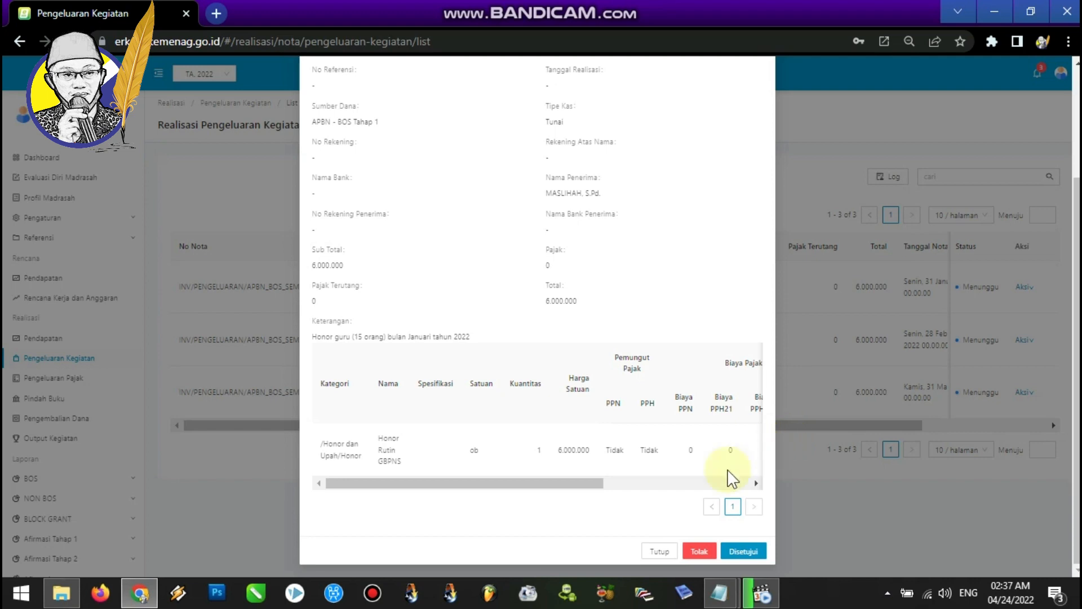
pyautogui.click(753, 553)
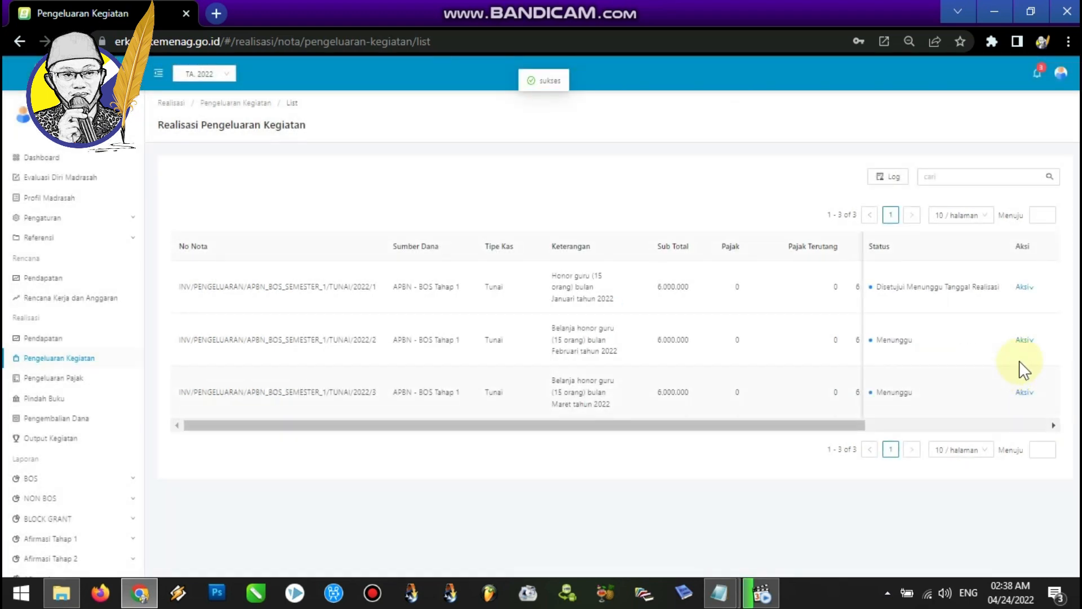
# Approve the February honor spending note.
pyautogui.moveTo(1032, 340)
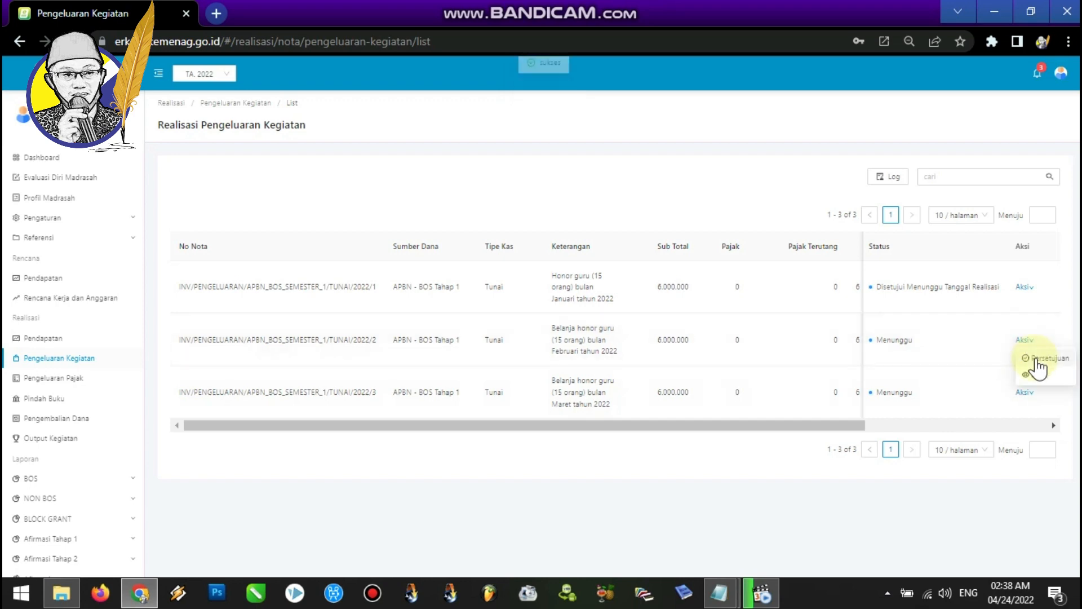
pyautogui.click(1039, 358)
pyautogui.scroll(-3, 538, 338)
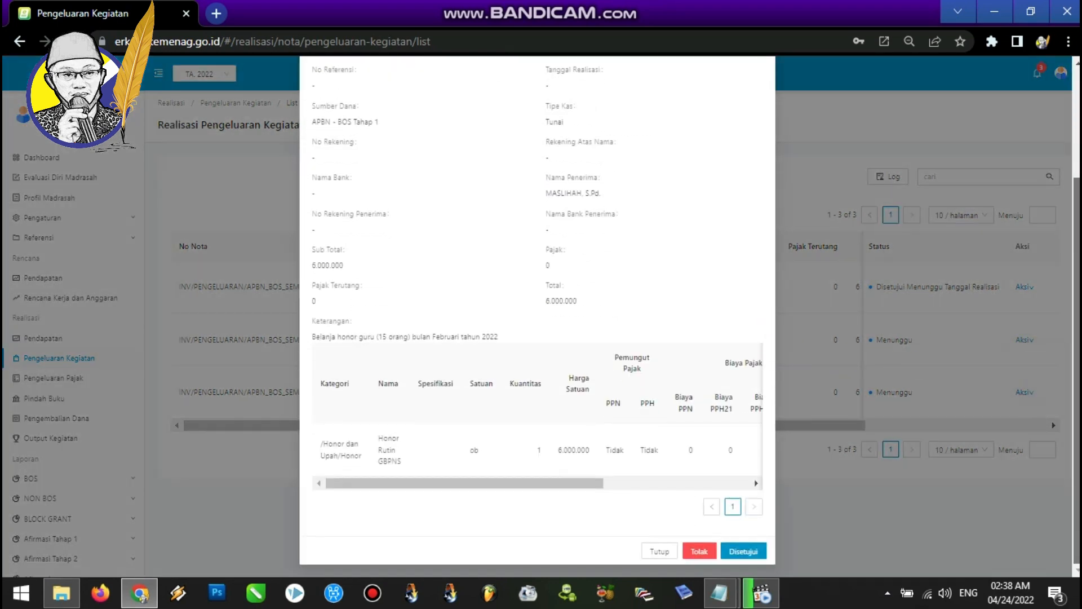
pyautogui.click(739, 551)
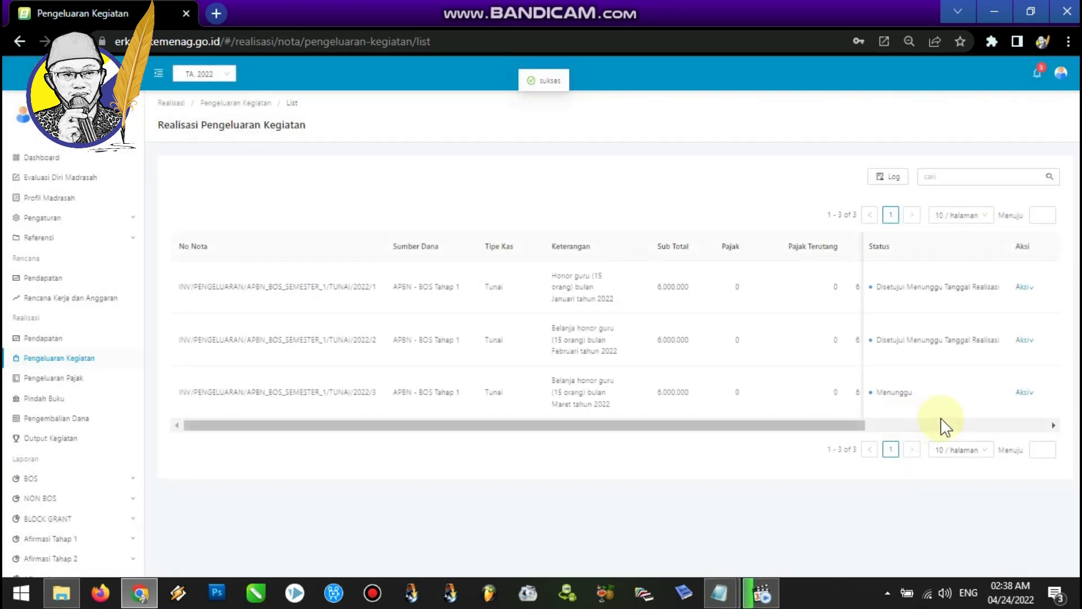
# Approve the March honor spending note.
pyautogui.moveTo(1031, 395)
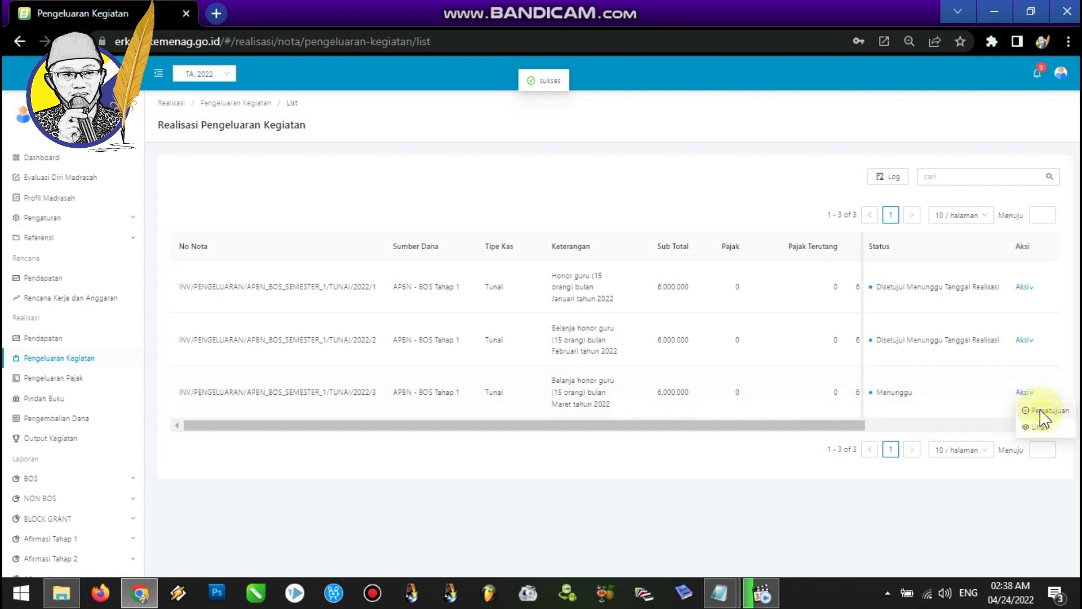
pyautogui.click(1042, 414)
pyautogui.scroll(-3, 856, 561)
pyautogui.click(744, 550)
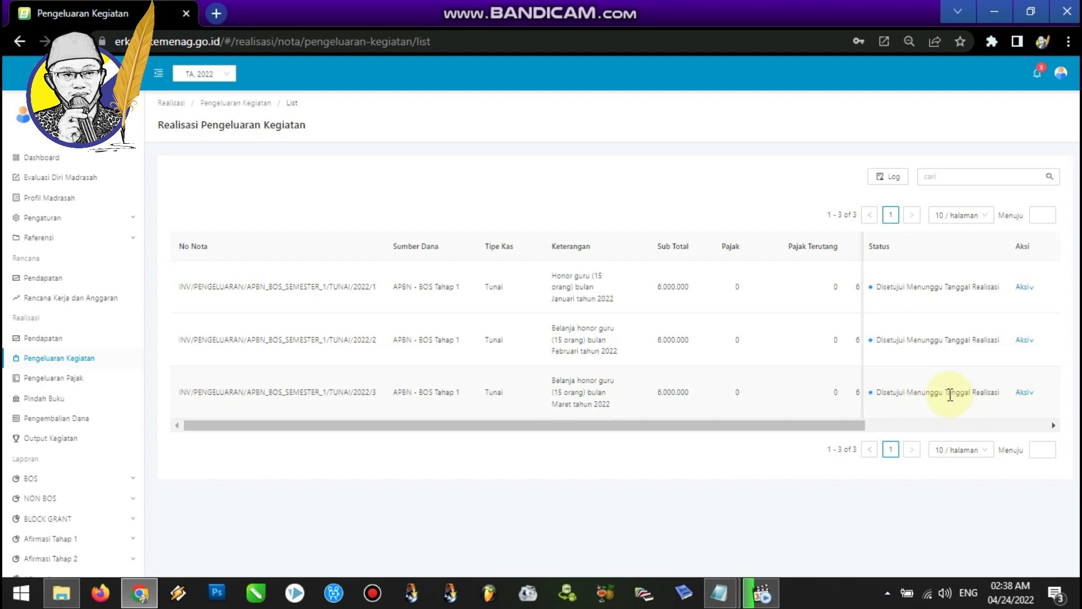
# Log out of the headmaster account.
pyautogui.moveTo(947, 392); pyautogui.dragTo(1005, 400)
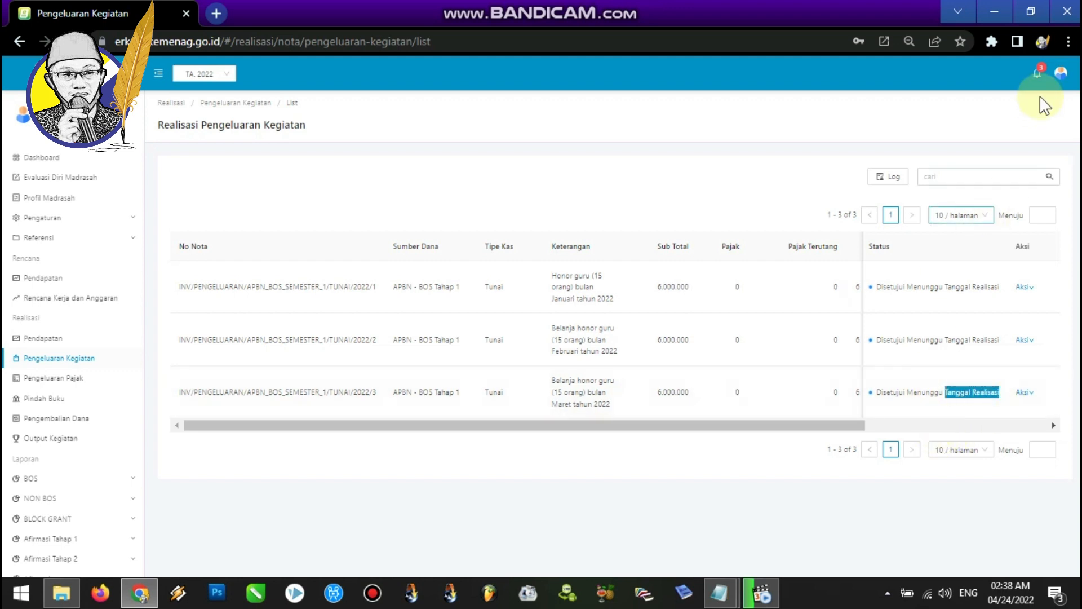
pyautogui.moveTo(1061, 72)
pyautogui.click(1036, 138)
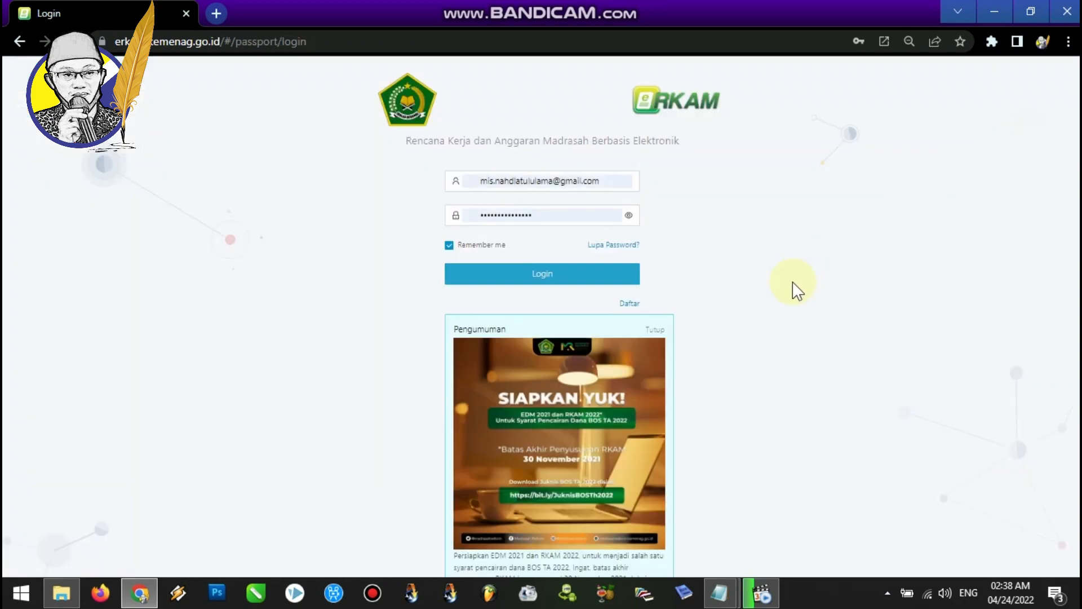
# Copy the treasurer's e-mail from the notes file and sign back in with the treasurer account.
pyautogui.moveTo(731, 579)
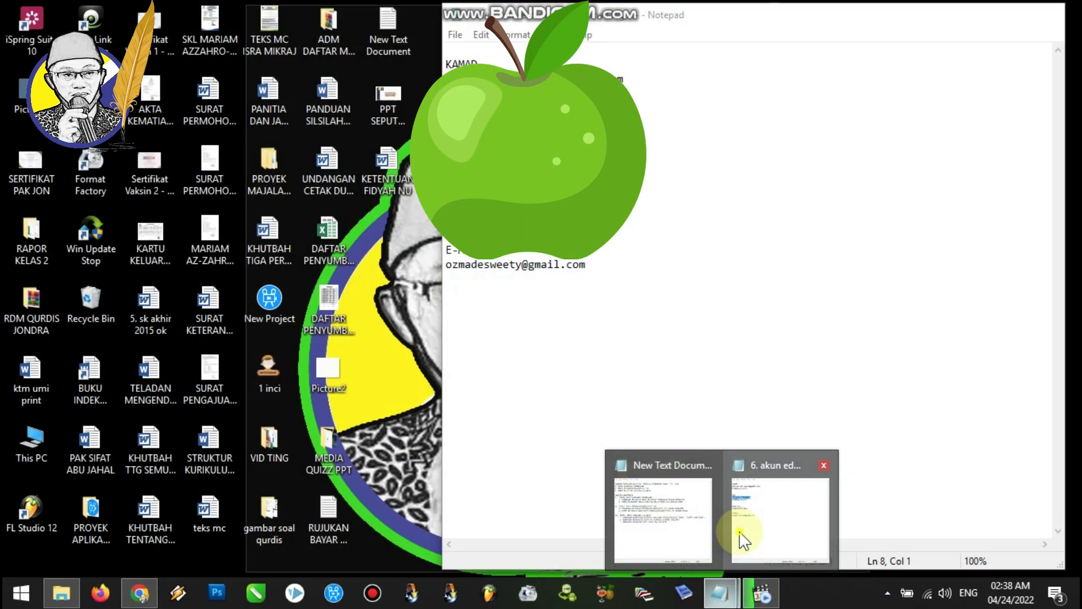
pyautogui.click(740, 538)
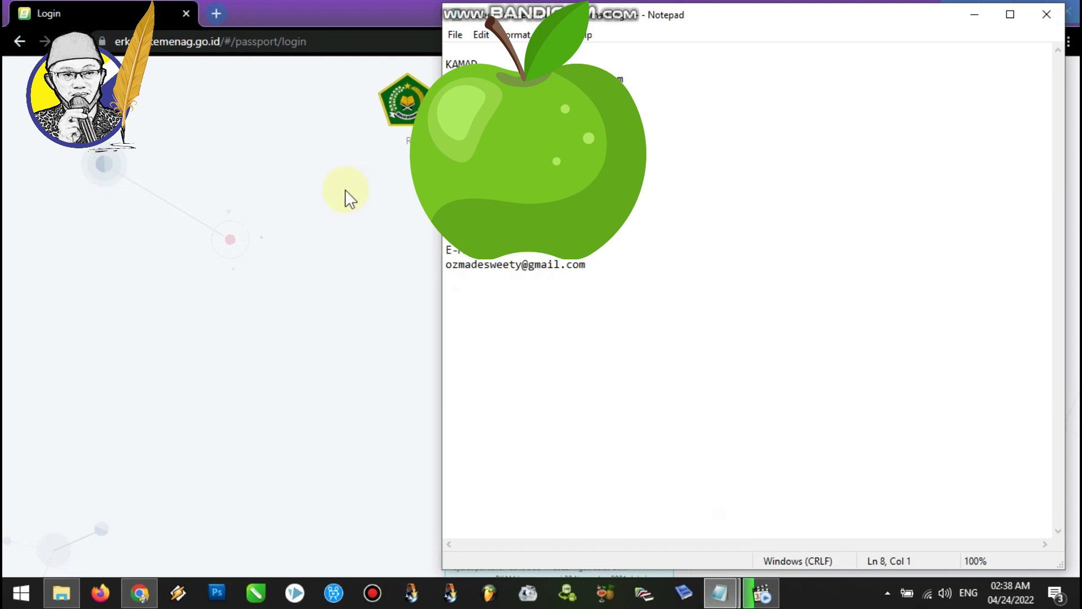
pyautogui.click(304, 198)
pyautogui.click(625, 181)
pyautogui.moveTo(625, 181); pyautogui.dragTo(451, 182)
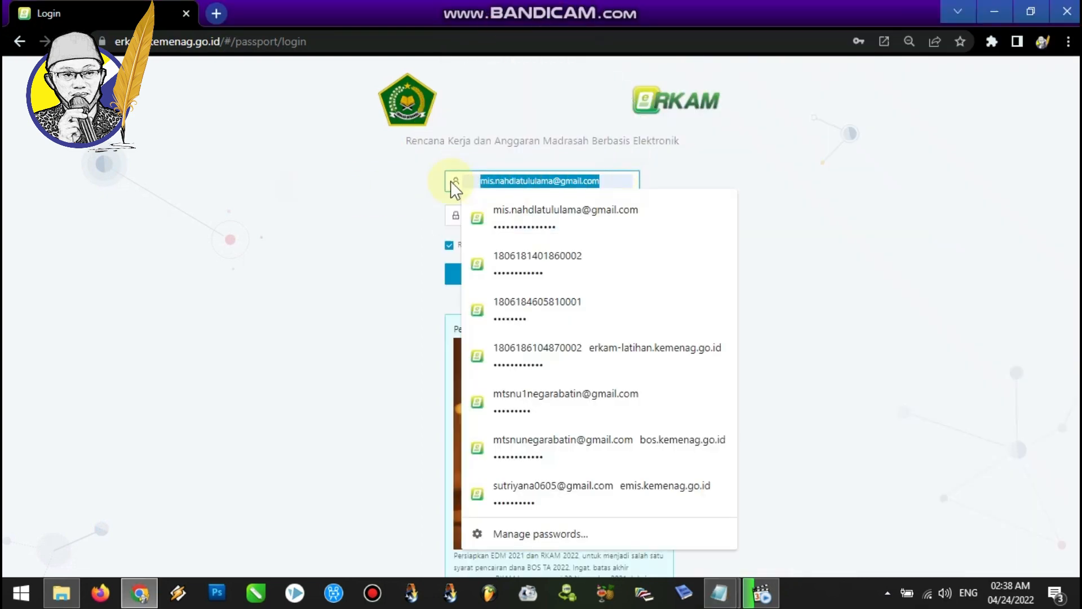
pyautogui.hotkey('ctrl', 'v')
pyautogui.click(536, 272)
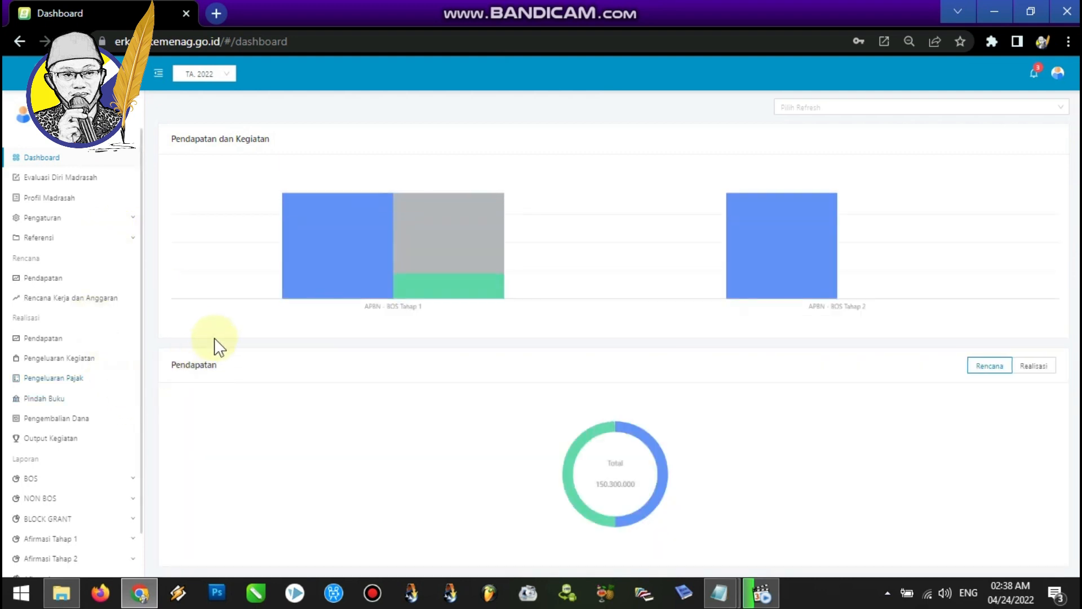
# Open the activity spending realizations and set the January note's realization date to 31 January 2022.
pyautogui.click(92, 366)
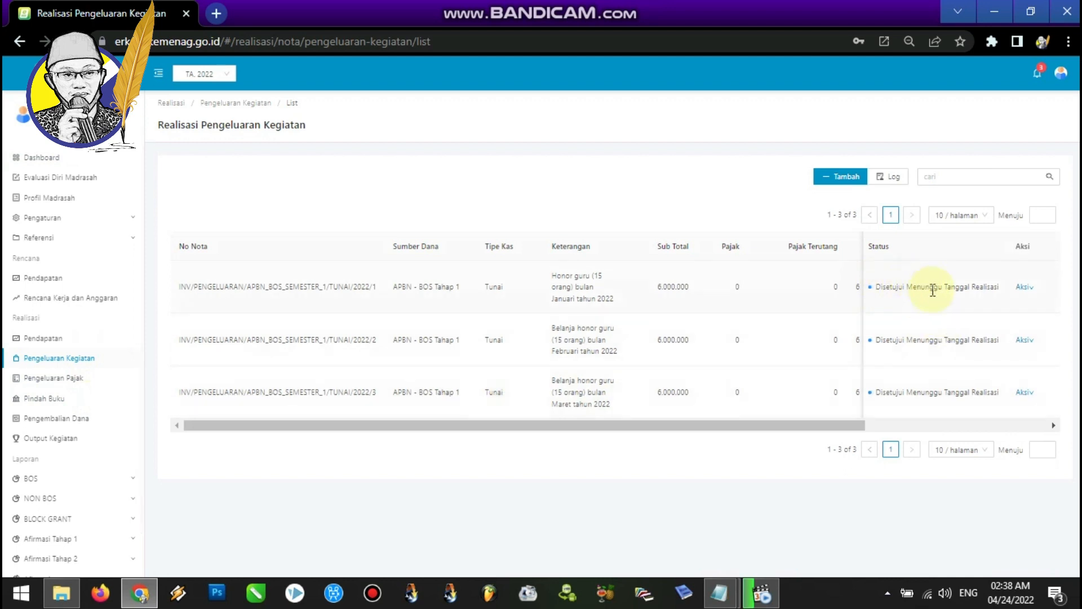
pyautogui.moveTo(1023, 289)
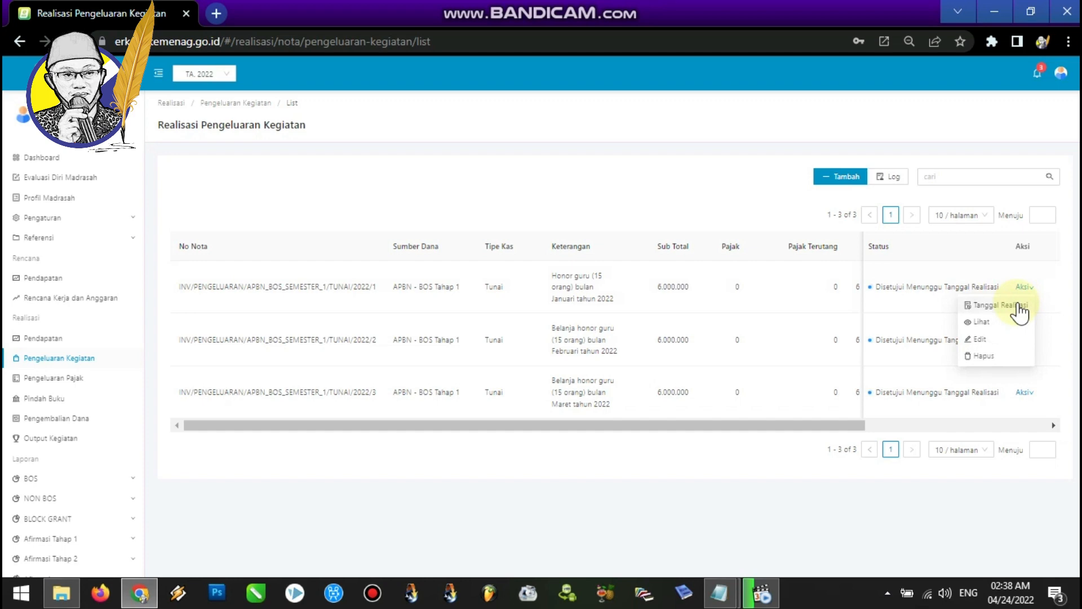
pyautogui.click(1019, 305)
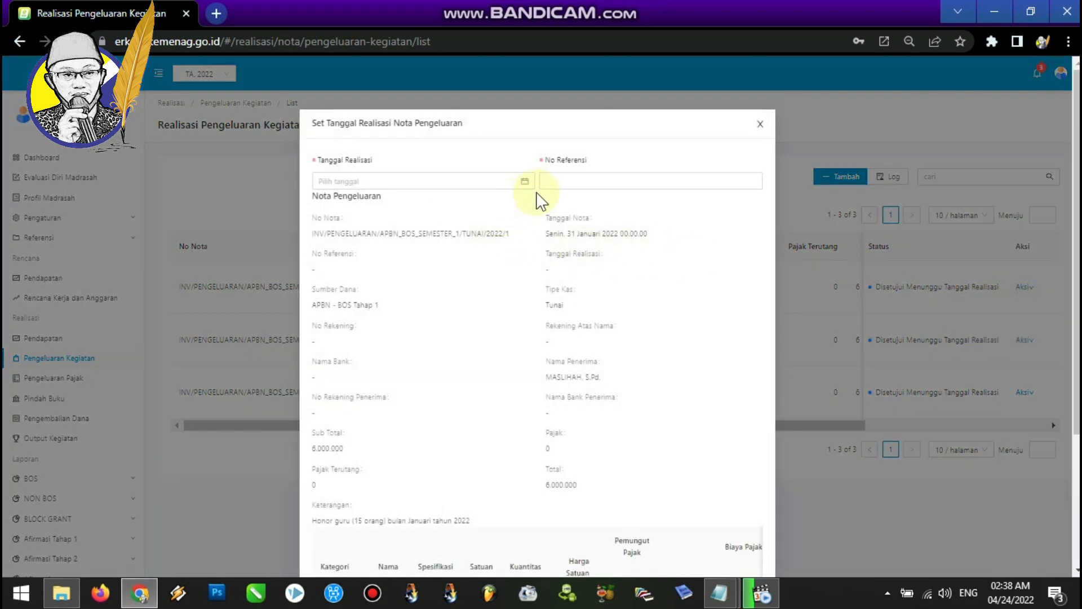
pyautogui.click(526, 181)
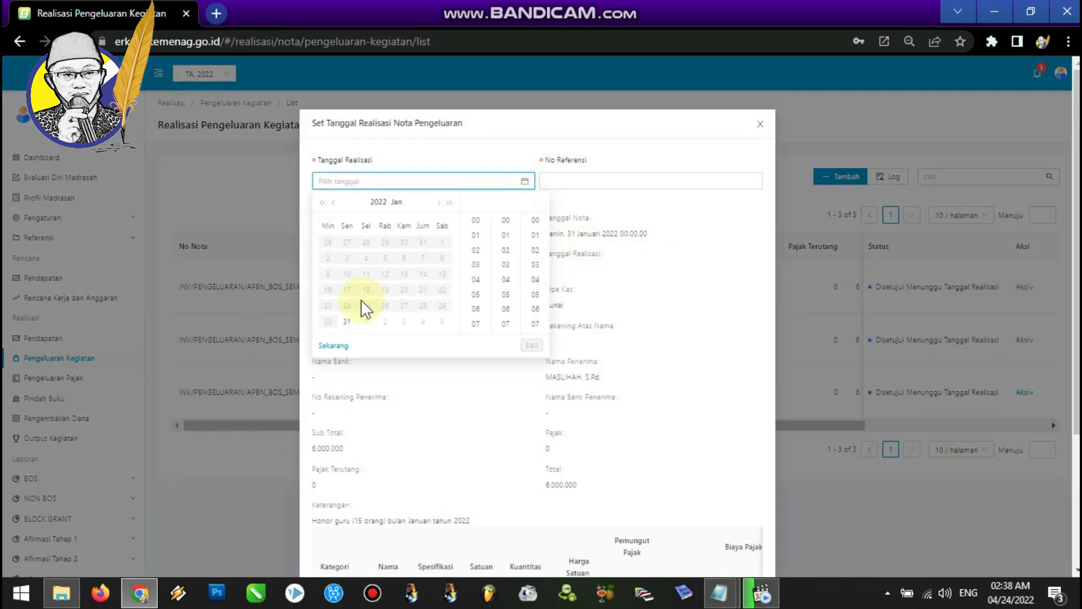
pyautogui.click(348, 322)
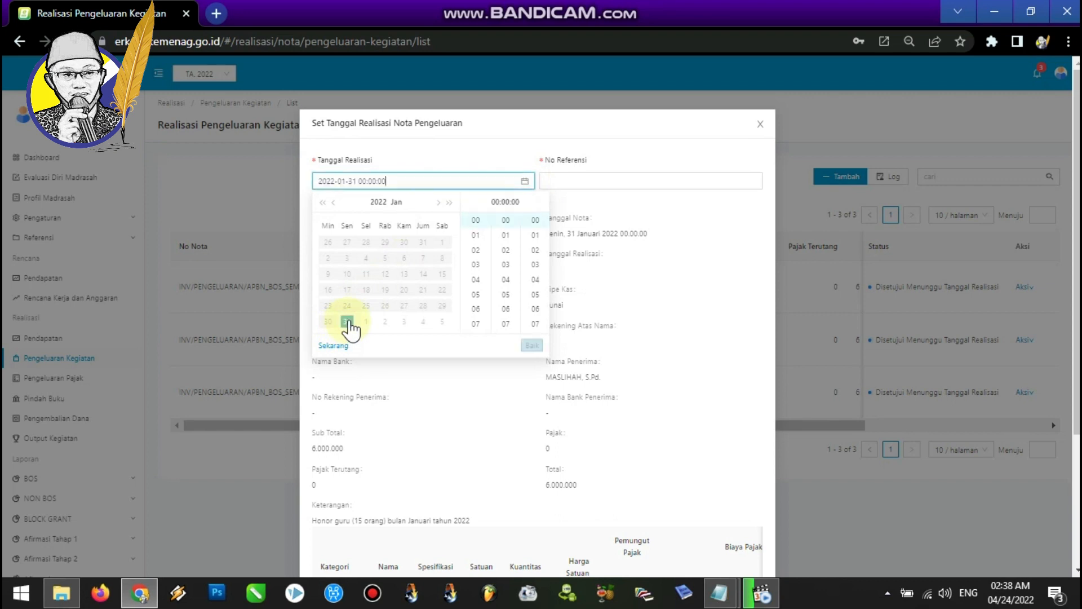
# Enter reference number 001/111.41/KK.BOS.T1/2022 and save the January realization date.
pyautogui.click(570, 181)
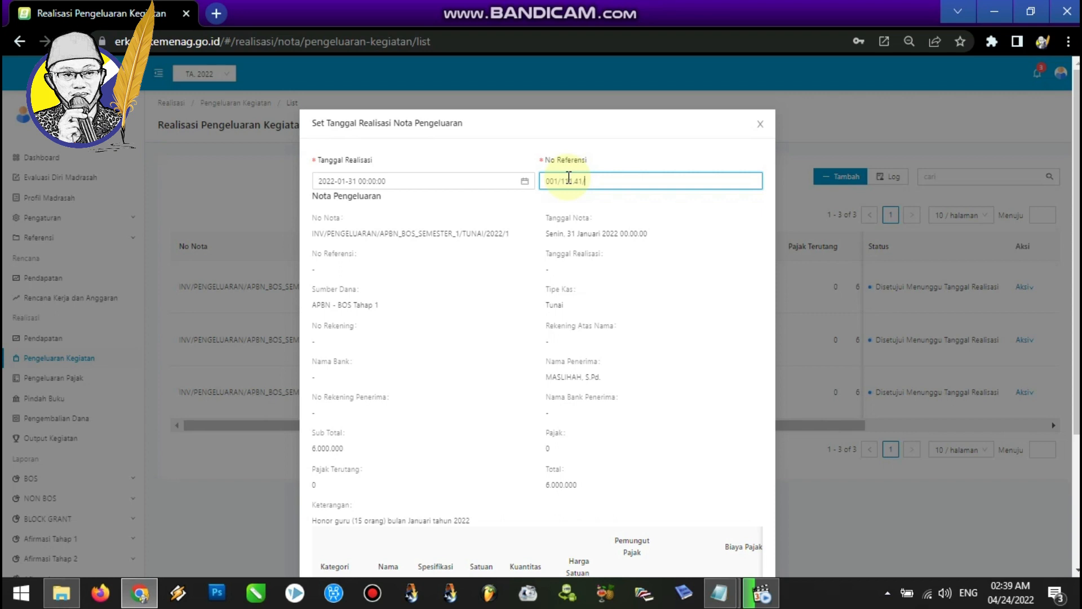
pyautogui.write('K.BOS.T1/202')
pyautogui.click(543, 181)
pyautogui.moveTo(547, 181); pyautogui.dragTo(559, 178)
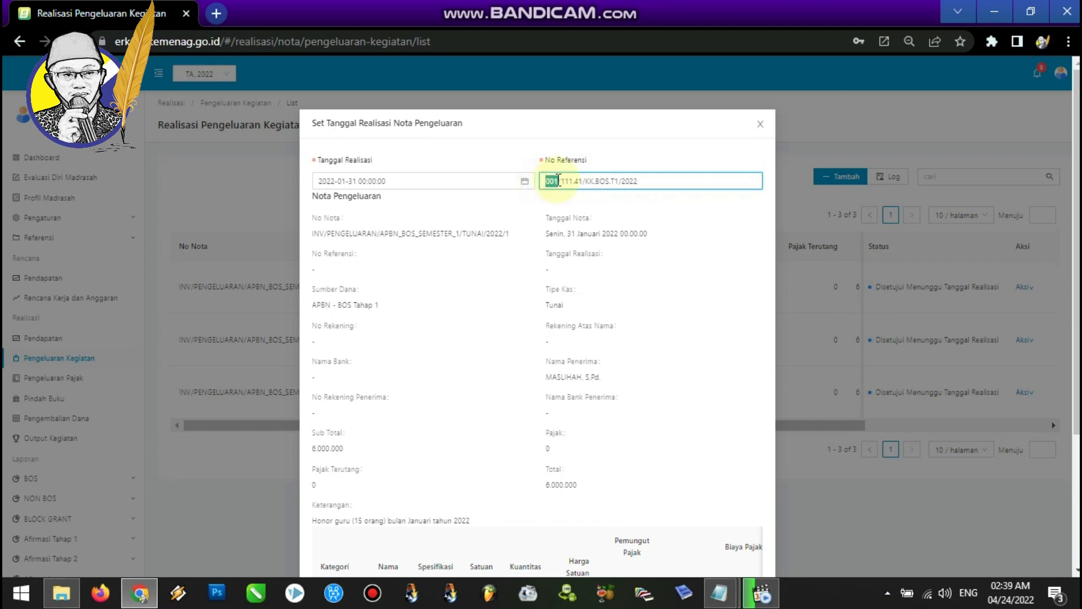
pyautogui.click(611, 181)
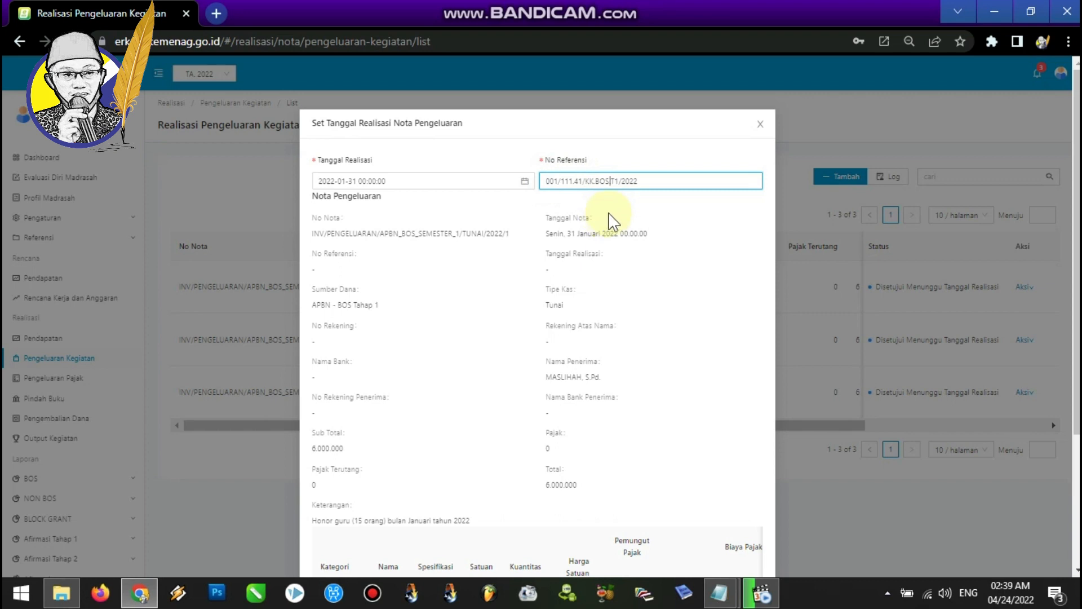
pyautogui.scroll(-2, 1067, 215)
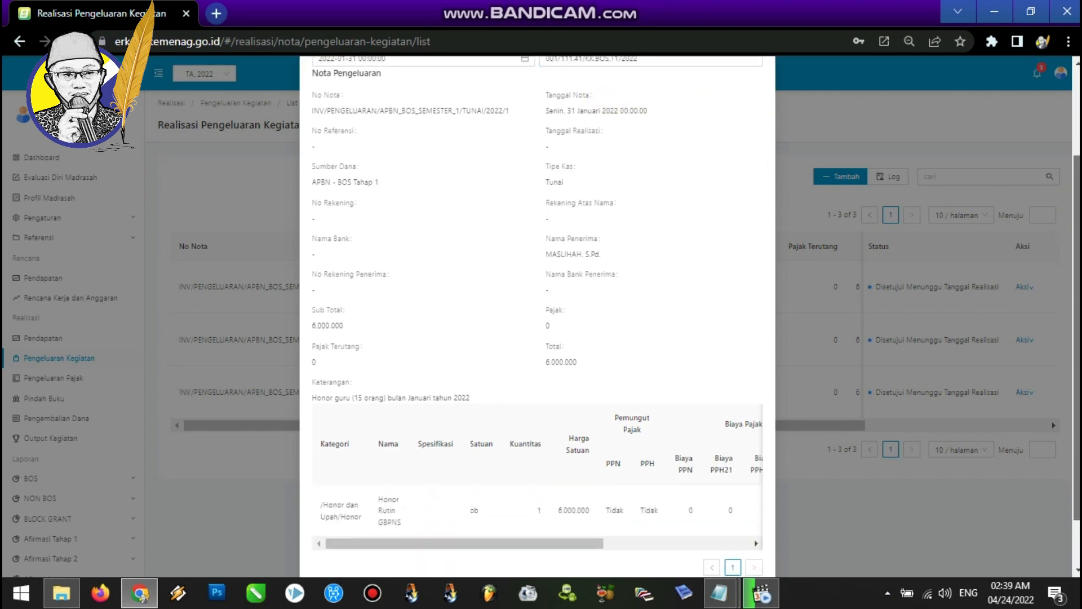
pyautogui.scroll(-1, 537, 315)
pyautogui.scroll(-1, 537, 316)
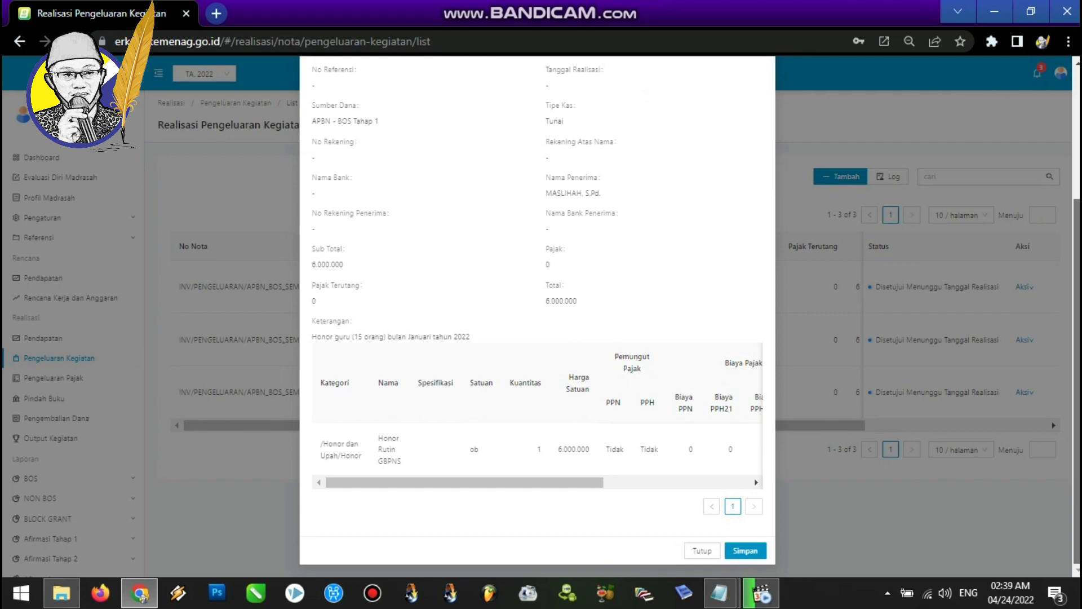
pyautogui.scroll(2, 537, 315)
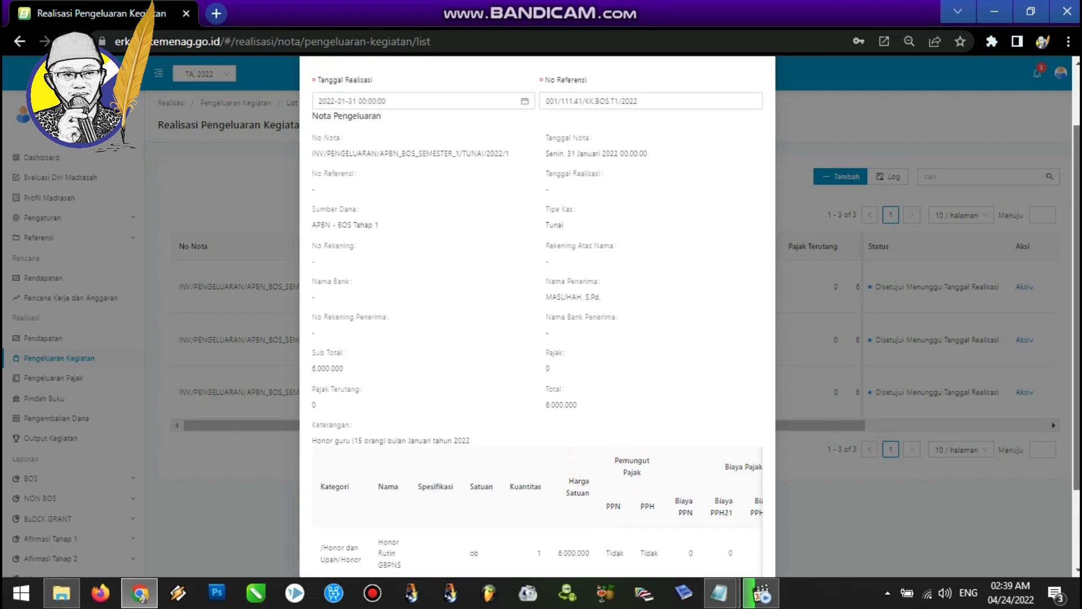
pyautogui.scroll(-3, 537, 315)
pyautogui.click(754, 558)
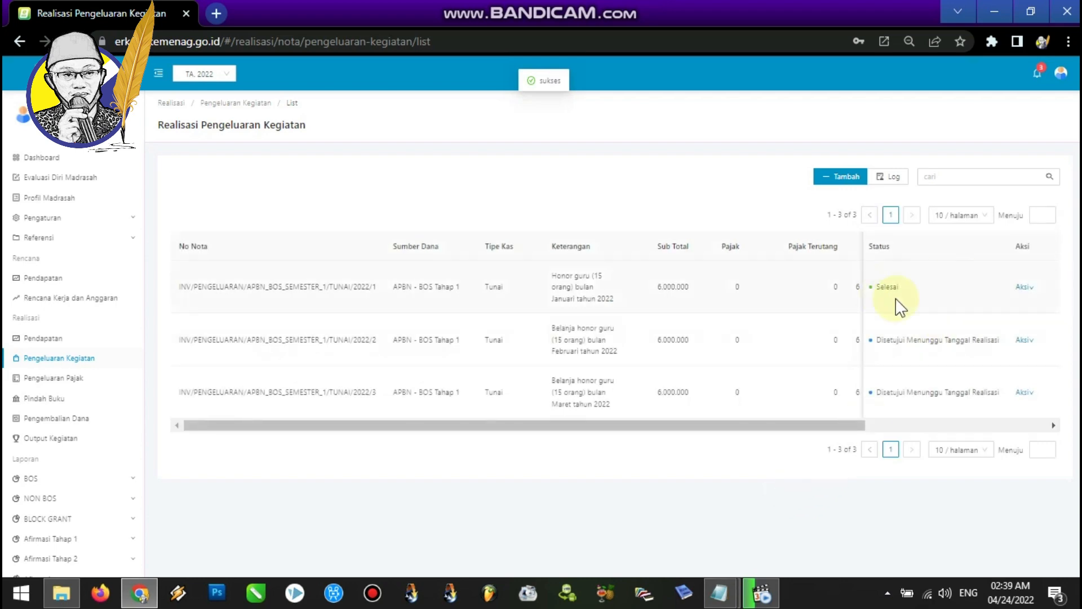
# Set the February note's realization date to 28 February 2022.
pyautogui.moveTo(1030, 349)
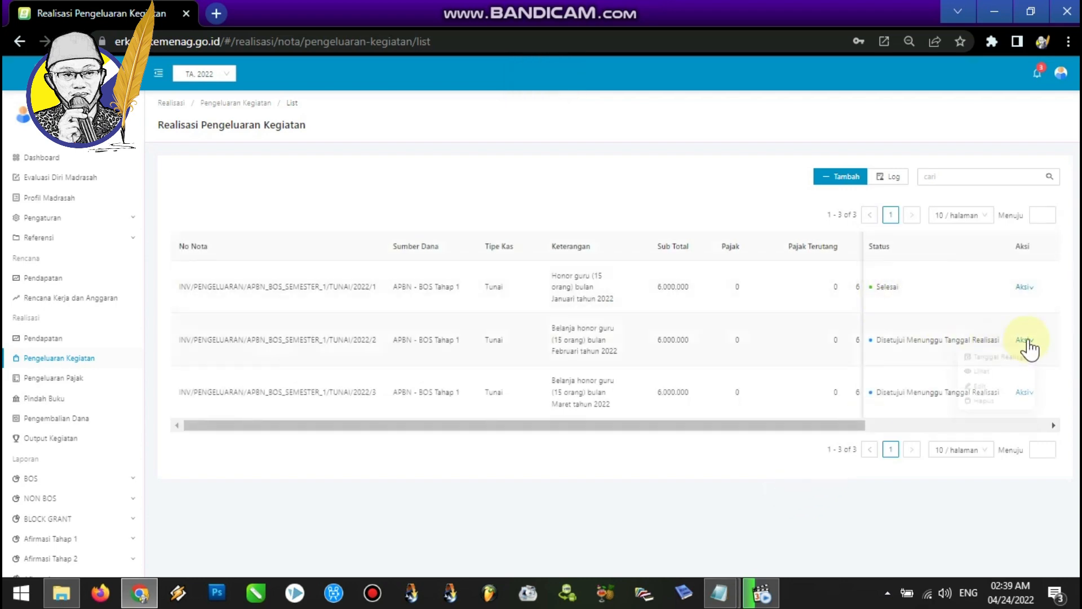
pyautogui.click(1020, 356)
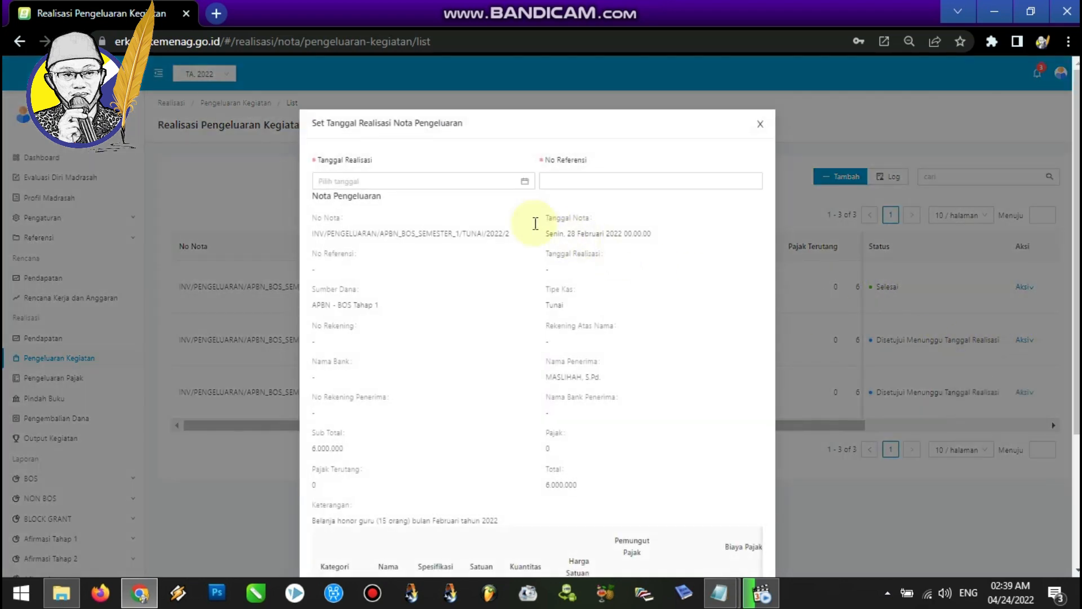
pyautogui.click(524, 181)
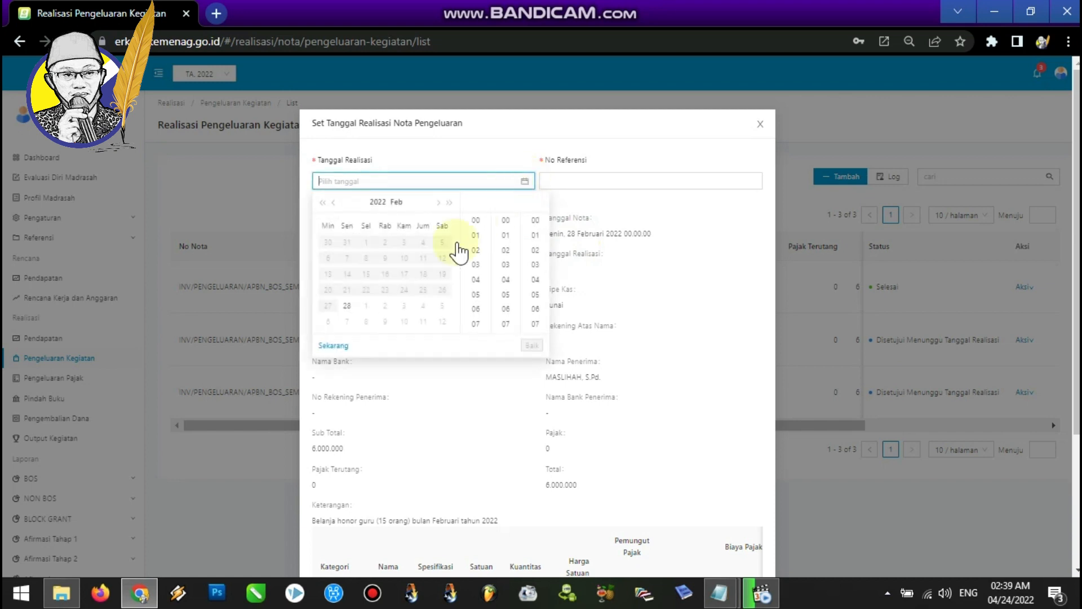
pyautogui.click(348, 307)
pyautogui.click(532, 345)
# Enter reference number 002/111.41/KK.BOS.T1/2022 and save the February realization date.
pyautogui.click(609, 184)
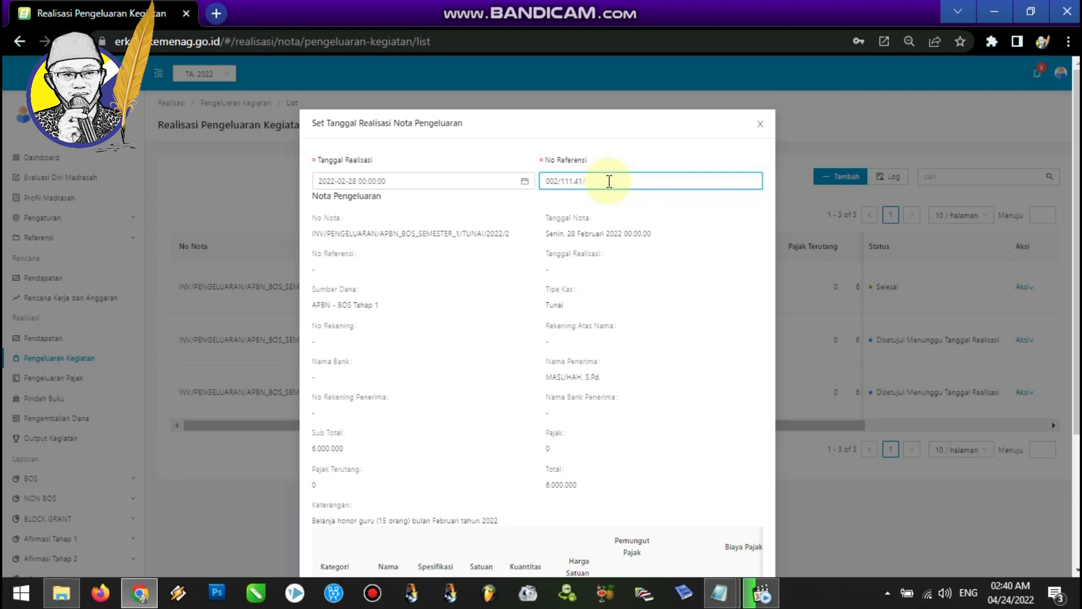
pyautogui.write('KK.BOS.T1/2022')
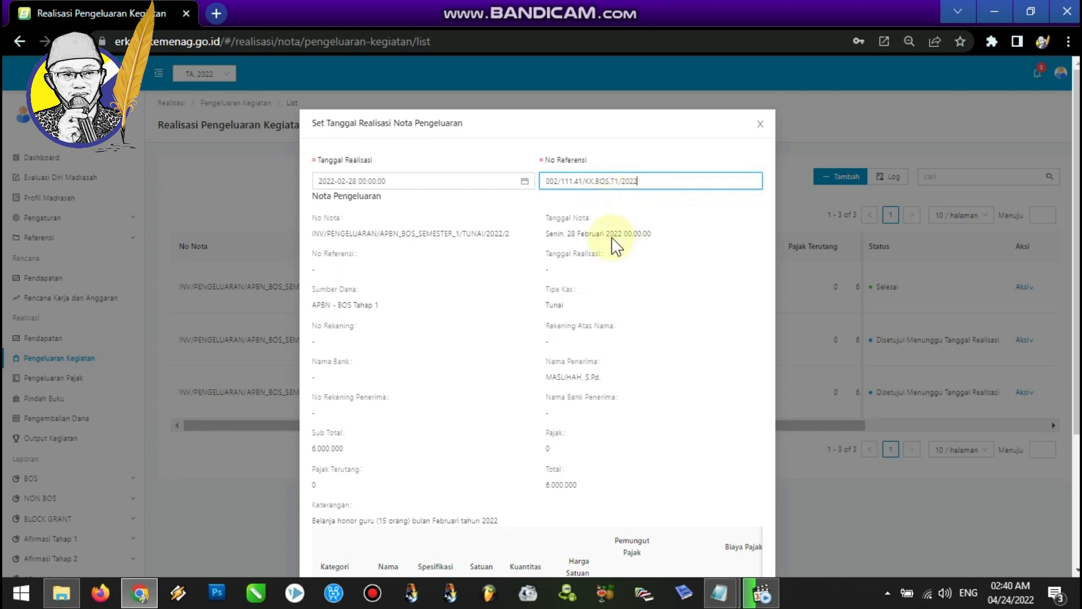
pyautogui.scroll(-3, 1045, 406)
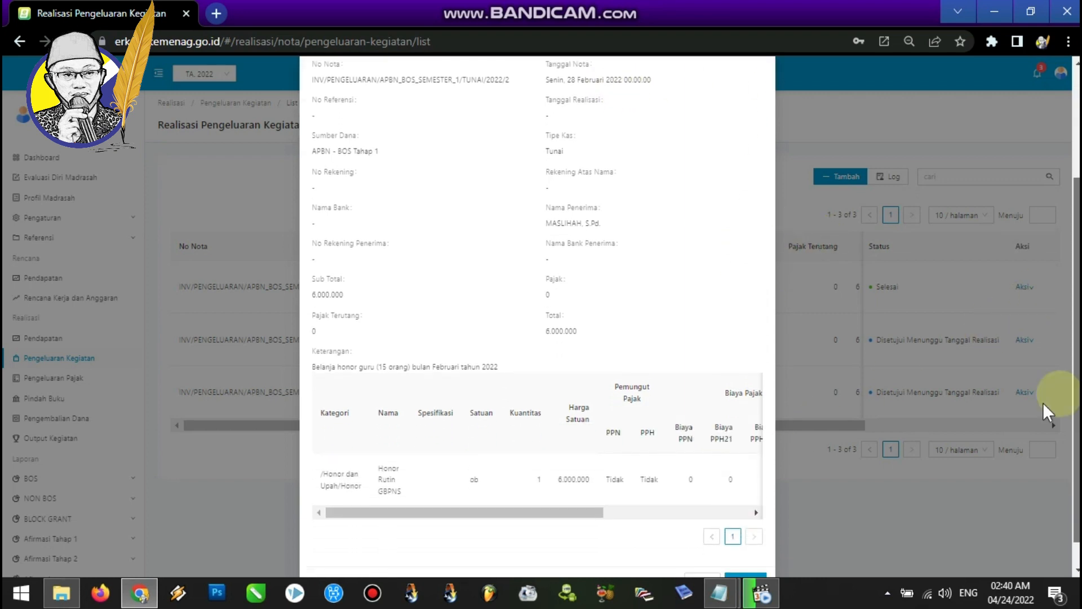
pyautogui.scroll(-1, 1043, 394)
pyautogui.click(749, 552)
# Set the March note's realization date to 31 March 2022.
pyautogui.click(1025, 393)
pyautogui.click(1006, 410)
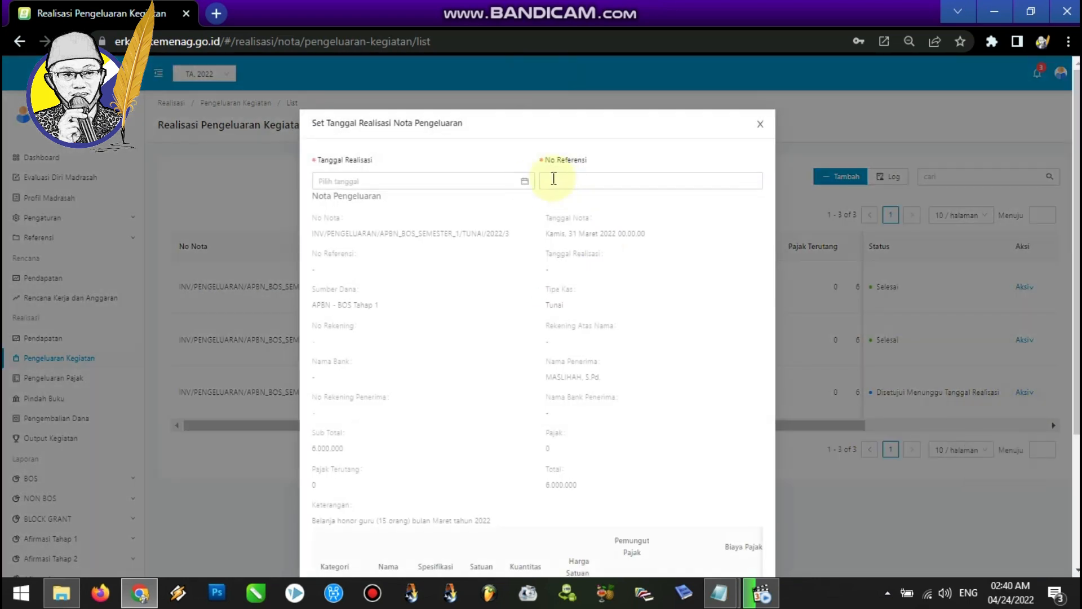
pyautogui.click(523, 184)
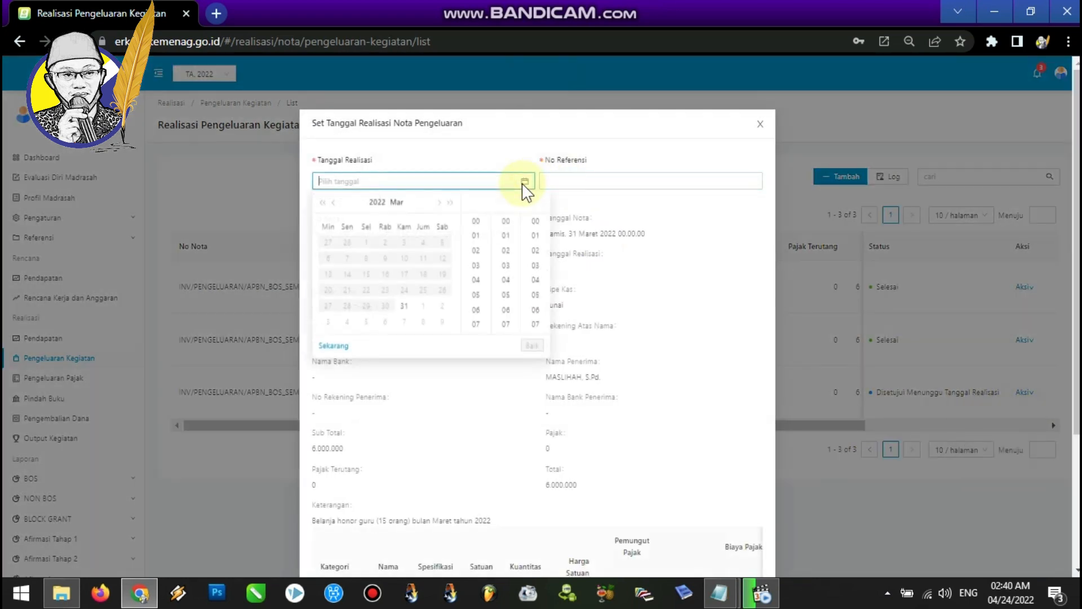
pyautogui.click(404, 305)
# Enter reference number 003/111.41/KK.BOS.T1/2022 and save the March realization date.
pyautogui.click(594, 181)
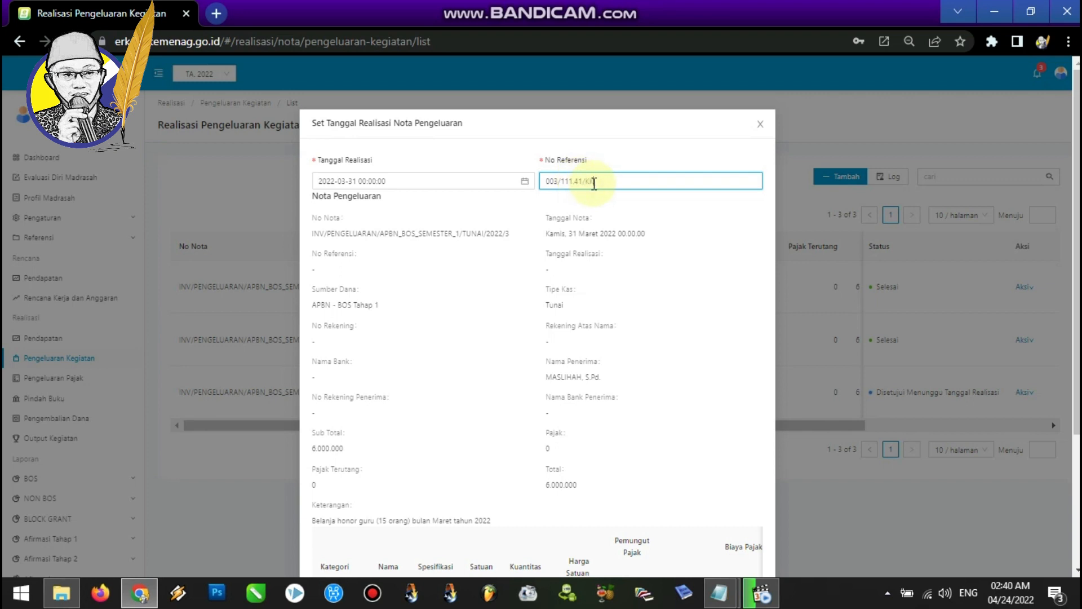
pyautogui.write('BC')
pyautogui.write('2022')
pyautogui.scroll(-1, 1077, 222)
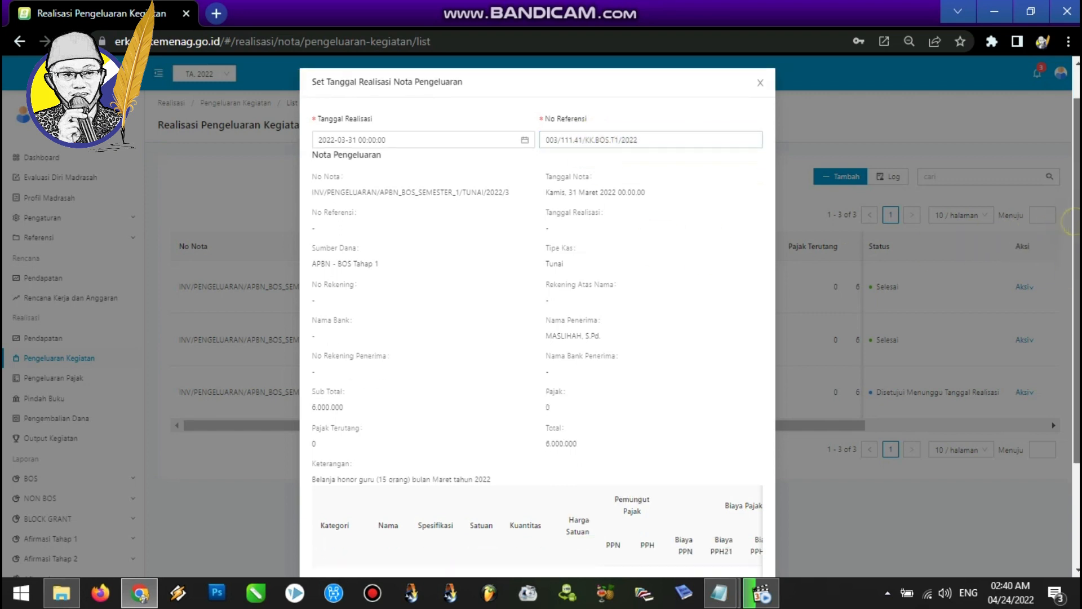
pyautogui.scroll(-2, 1076, 222)
pyautogui.click(754, 552)
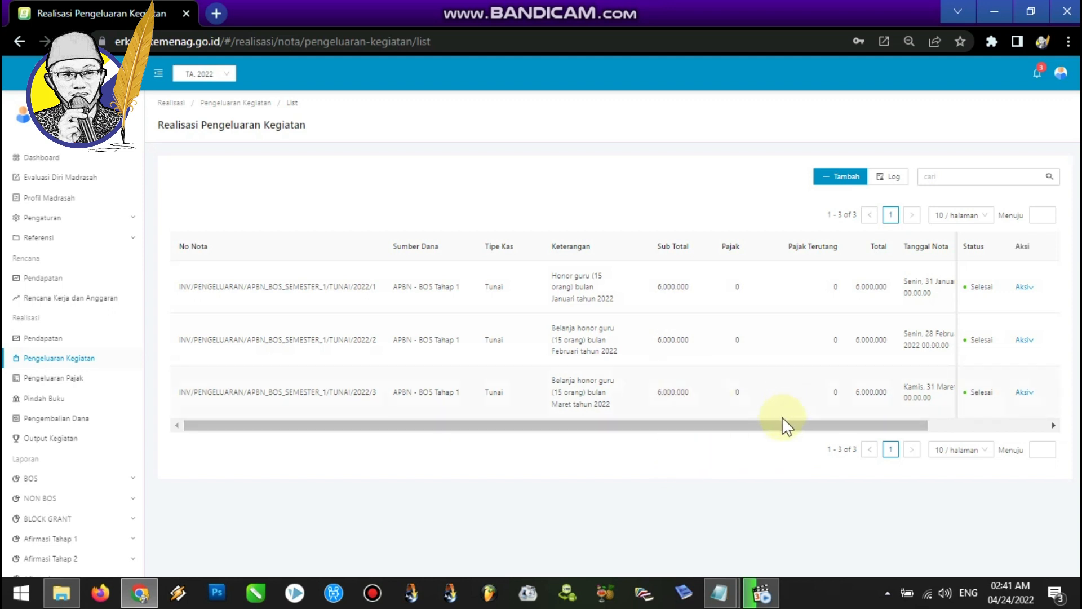
# Scroll the spending list sideways to review the note and realization dates and statuses.
pyautogui.moveTo(776, 426); pyautogui.dragTo(966, 430)
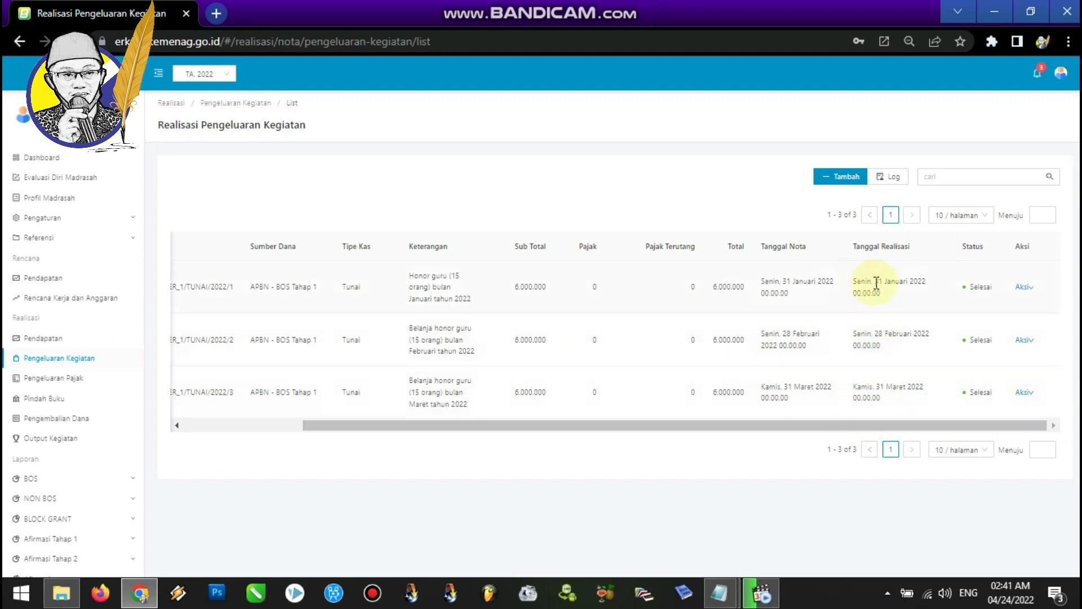
pyautogui.moveTo(836, 424); pyautogui.dragTo(901, 424)
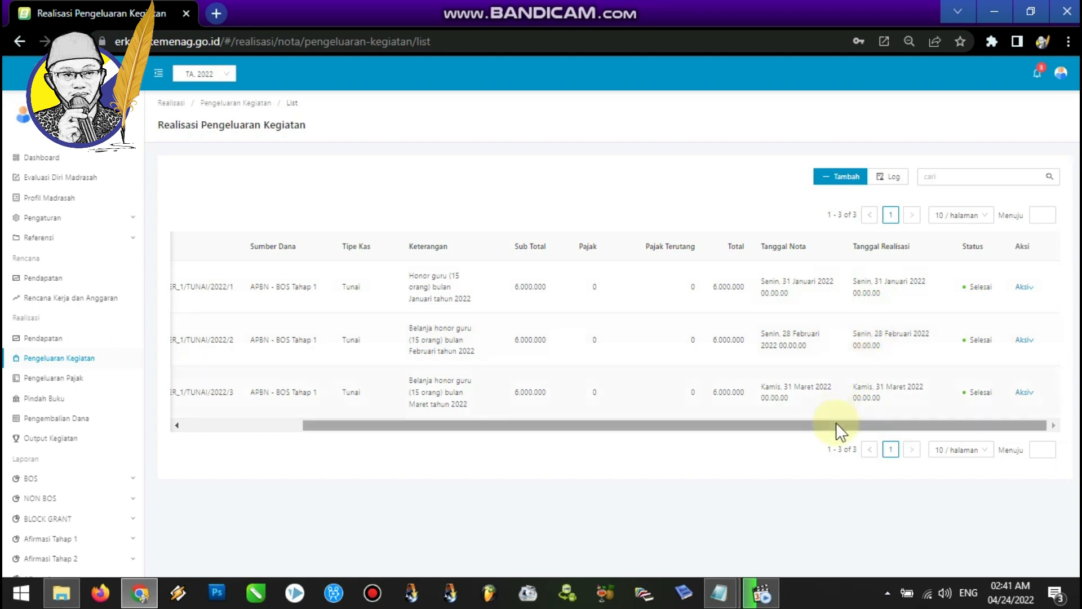
pyautogui.moveTo(833, 428)
pyautogui.mouseDown()
pyautogui.moveTo(695, 433)
pyautogui.moveTo(838, 434)
pyautogui.mouseUp()
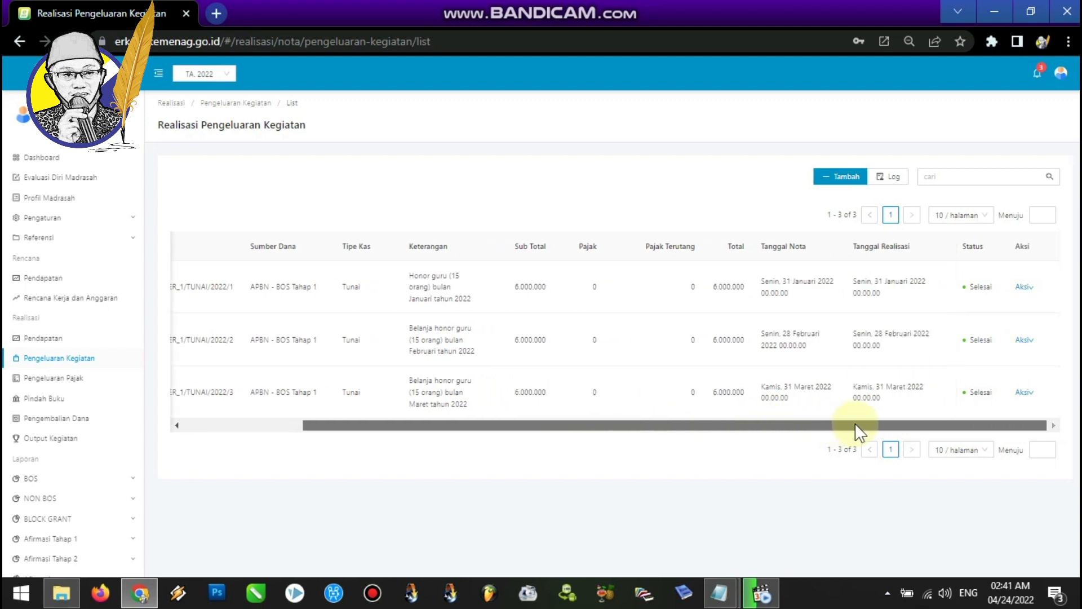
pyautogui.moveTo(855, 423)
pyautogui.mouseDown()
pyautogui.moveTo(706, 426)
pyautogui.moveTo(844, 426)
pyautogui.mouseUp()
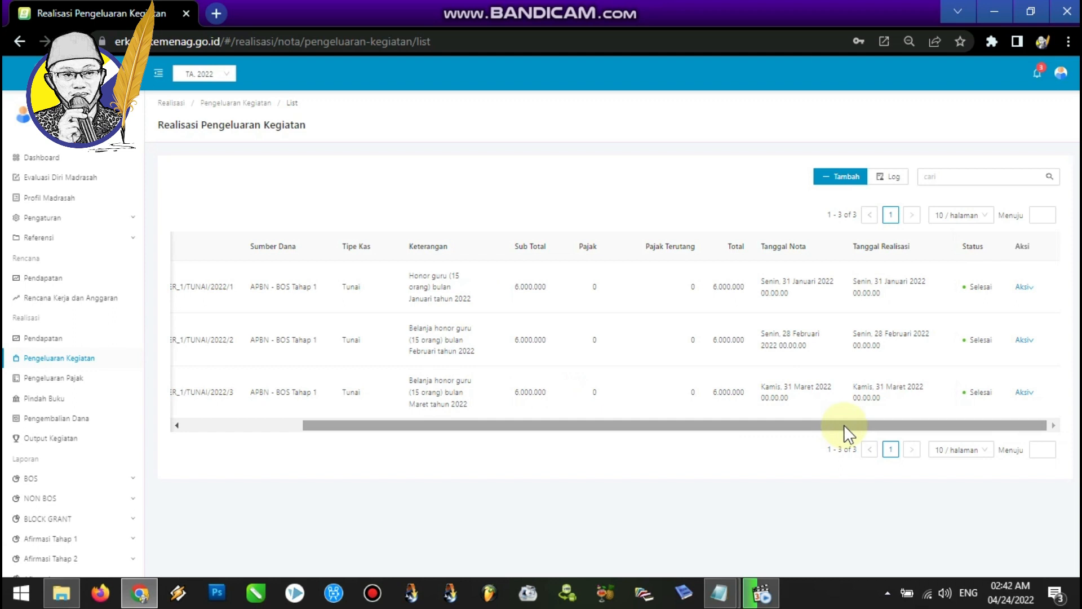
# Log out of the treasurer account.
pyautogui.moveTo(1065, 77)
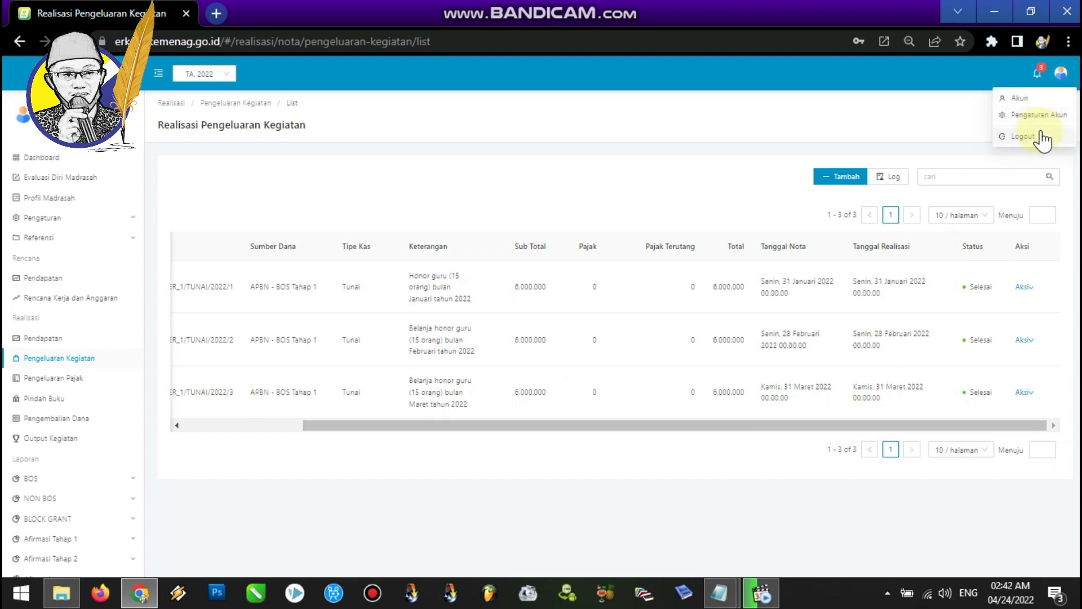
pyautogui.click(1041, 137)
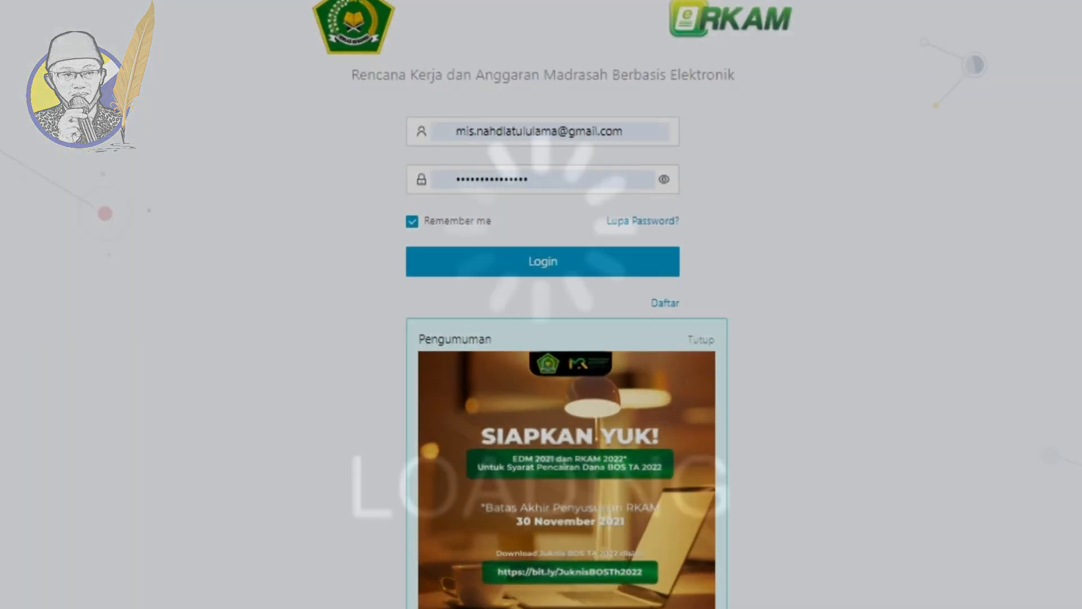